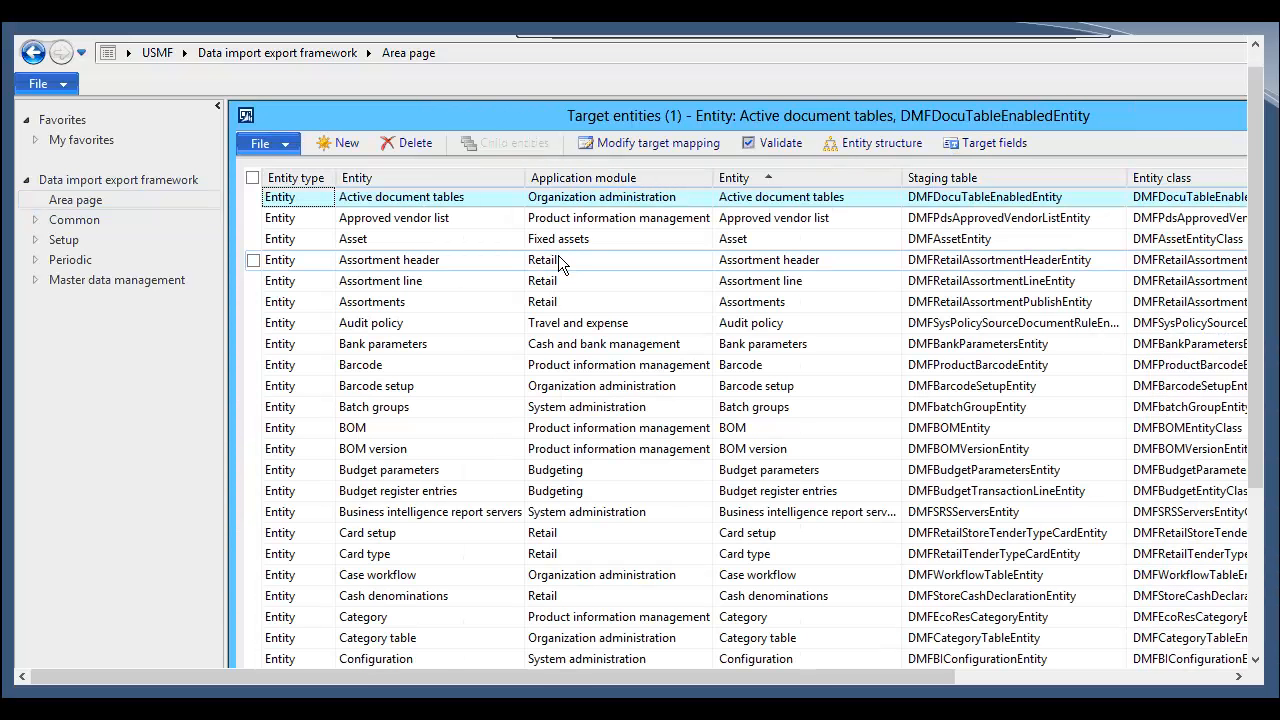
Step: Browse the target entities list to locate the Inventory journal entity
{"action": "scroll", "coordinate": [558, 255], "scroll_direction": "down", "scroll_amount": 10}
{"action": "scroll", "coordinate": [560, 270], "scroll_direction": "down", "scroll_amount": 10}
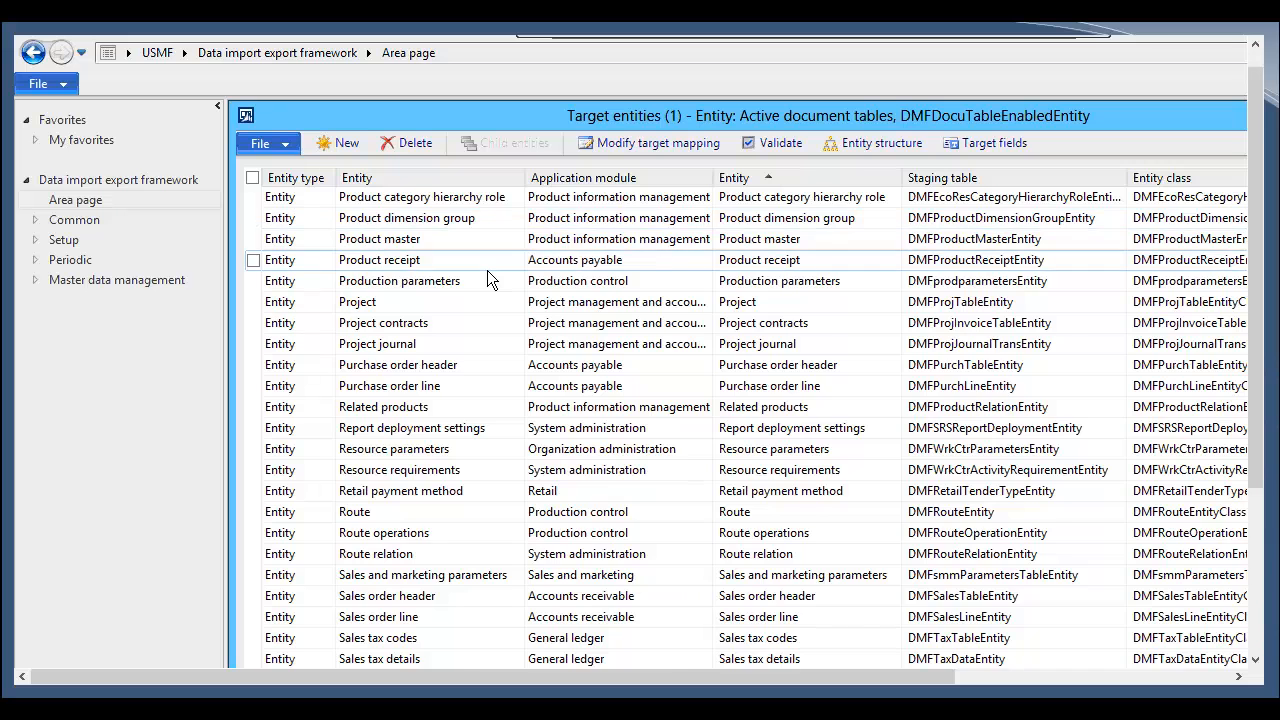
{"action": "scroll", "coordinate": [487, 270], "scroll_direction": "down", "scroll_amount": 10}
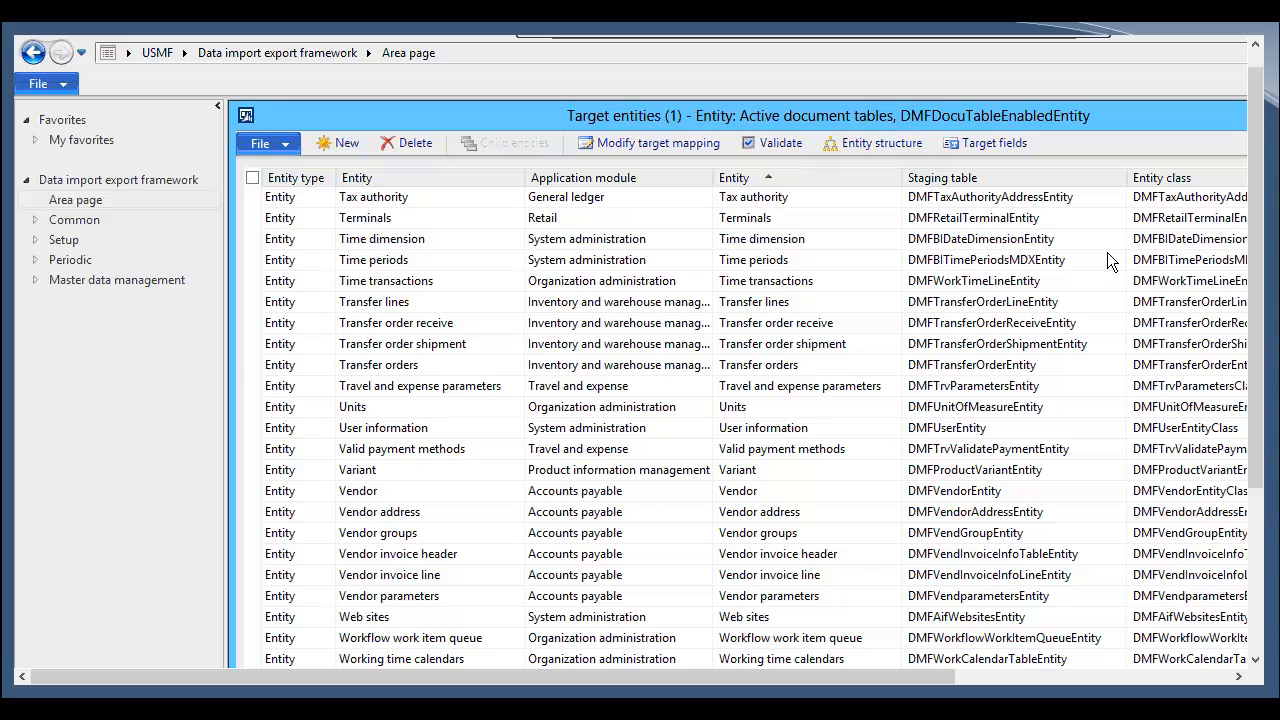
{"action": "scroll", "coordinate": [855, 370], "scroll_direction": "up", "scroll_amount": 4}
{"action": "scroll", "coordinate": [501, 388], "scroll_direction": "up", "scroll_amount": 6}
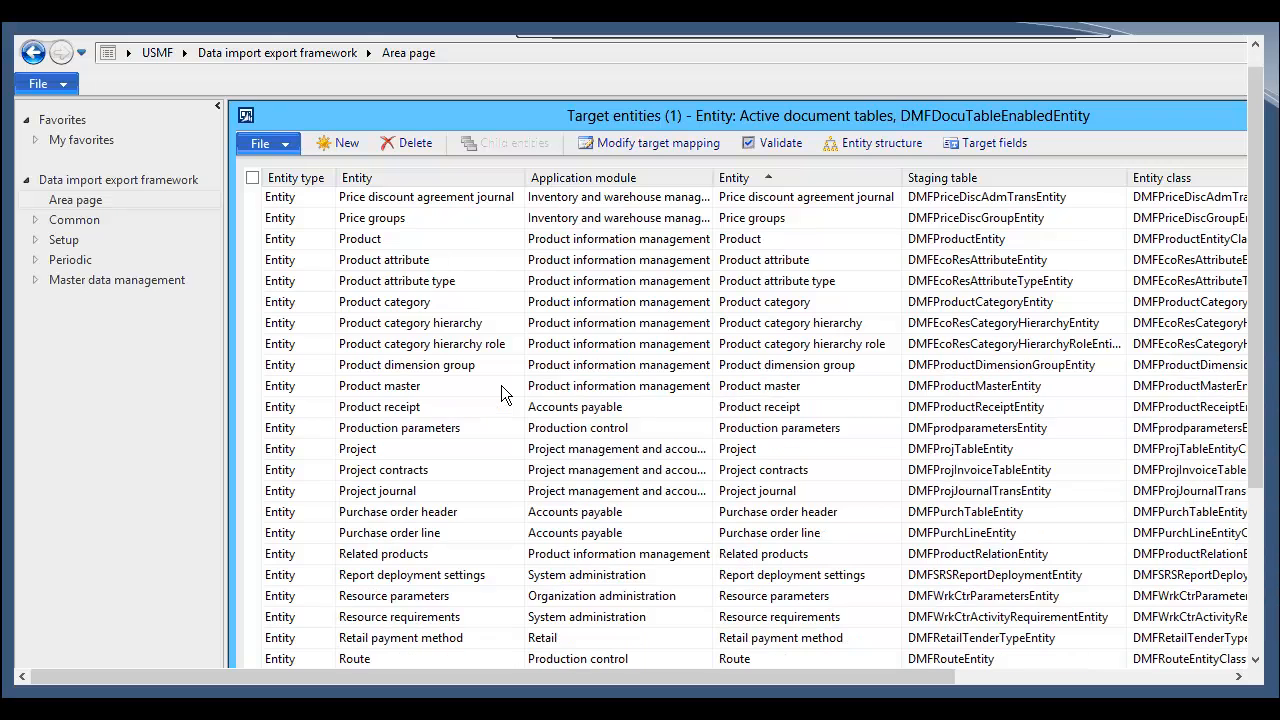
{"action": "scroll", "coordinate": [501, 385], "scroll_direction": "up", "scroll_amount": 9}
{"action": "left_click", "coordinate": [462, 262]}
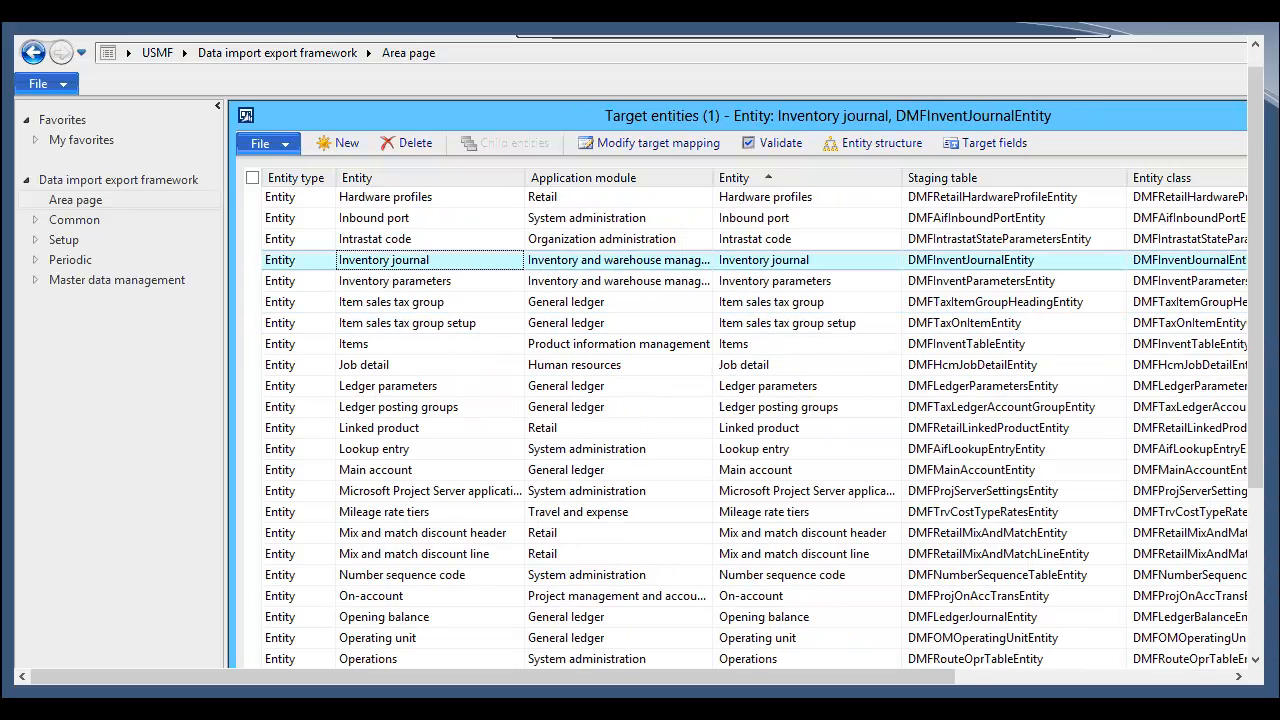
{"action": "key", "text": "Escape"}
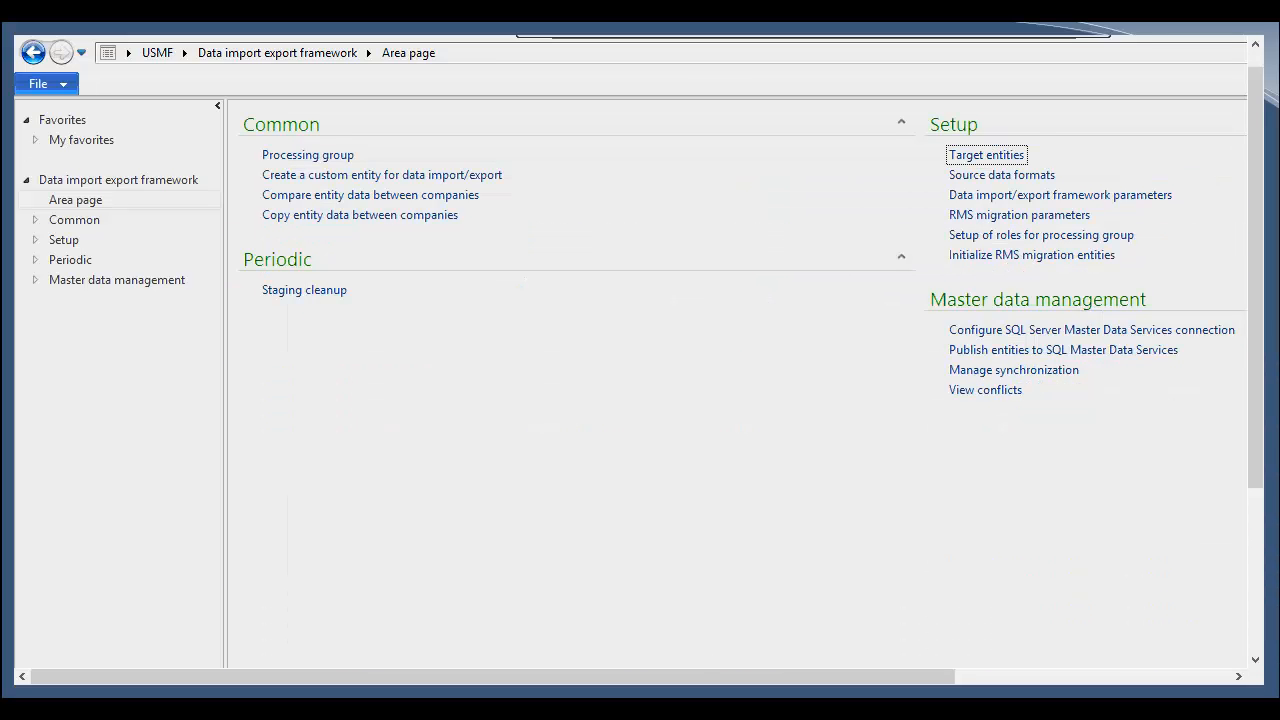
Step: Review the CSV source data format's general and application settings and the framework parameters
{"action": "left_click", "coordinate": [1031, 177]}
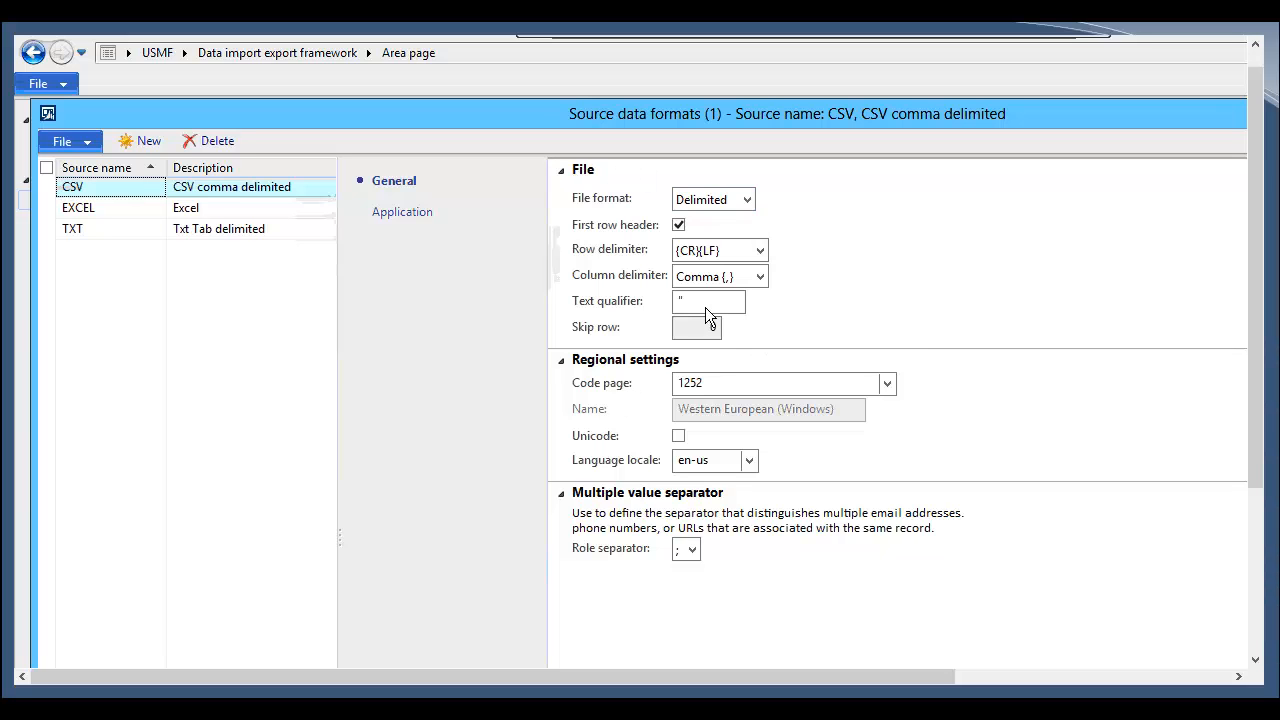
{"action": "left_click", "coordinate": [276, 188]}
{"action": "left_click", "coordinate": [418, 221]}
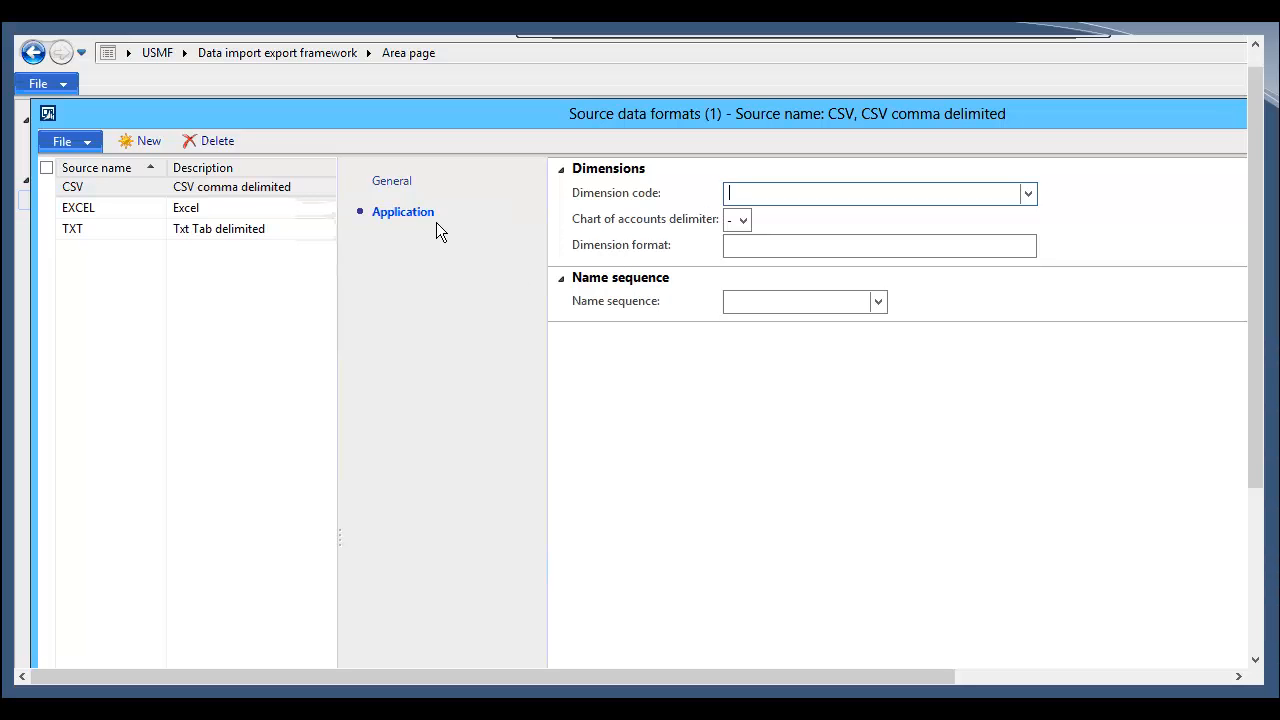
{"action": "left_click", "coordinate": [1028, 194]}
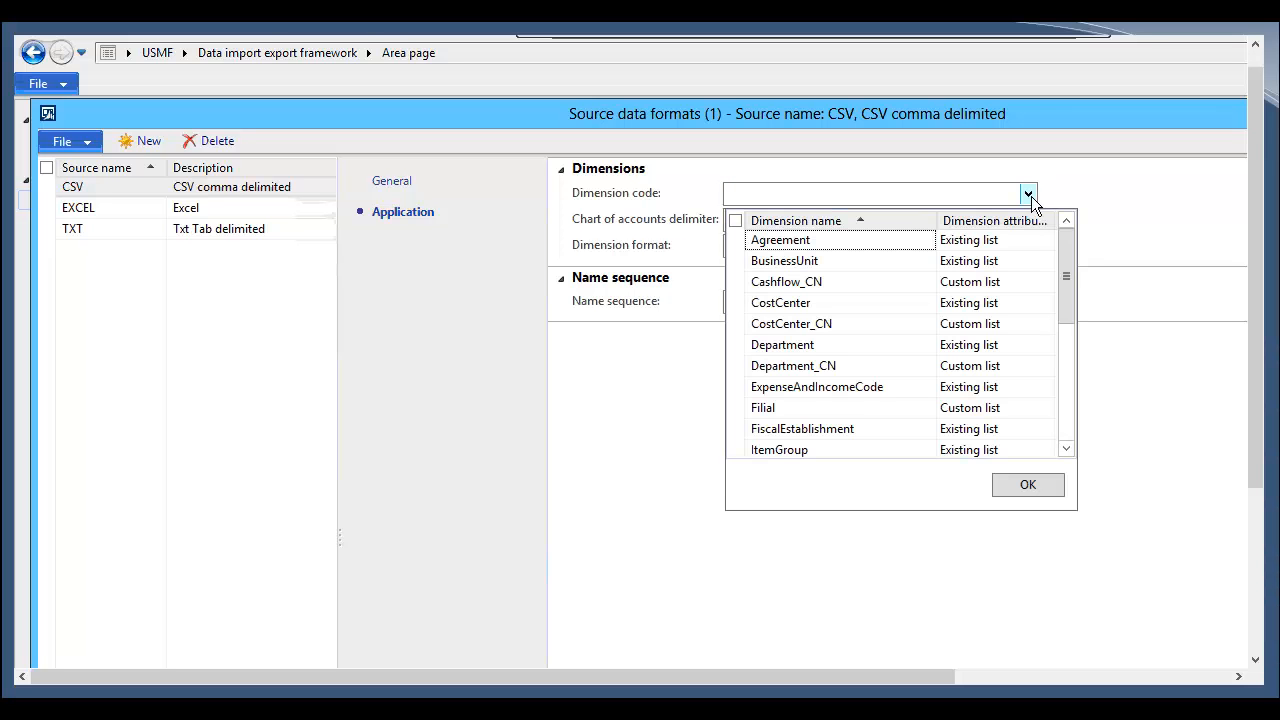
{"action": "left_click", "coordinate": [1031, 196]}
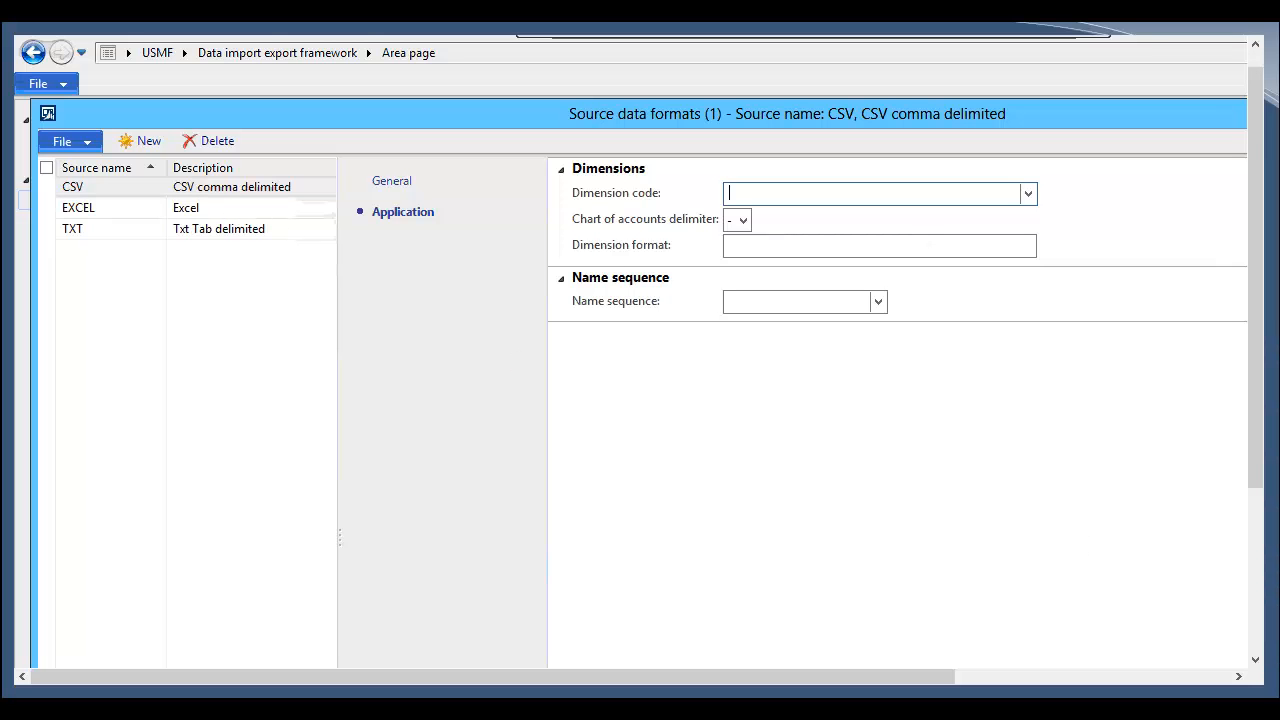
{"action": "key", "text": "Escape"}
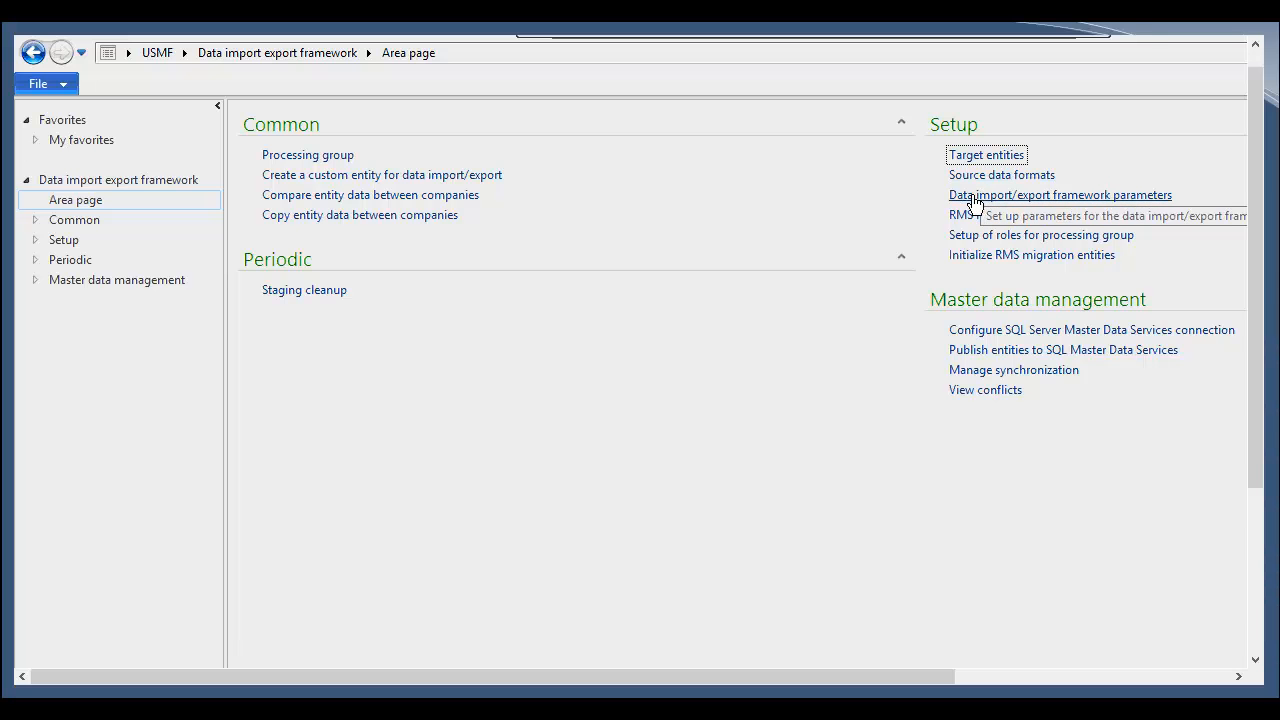
{"action": "left_click", "coordinate": [972, 198]}
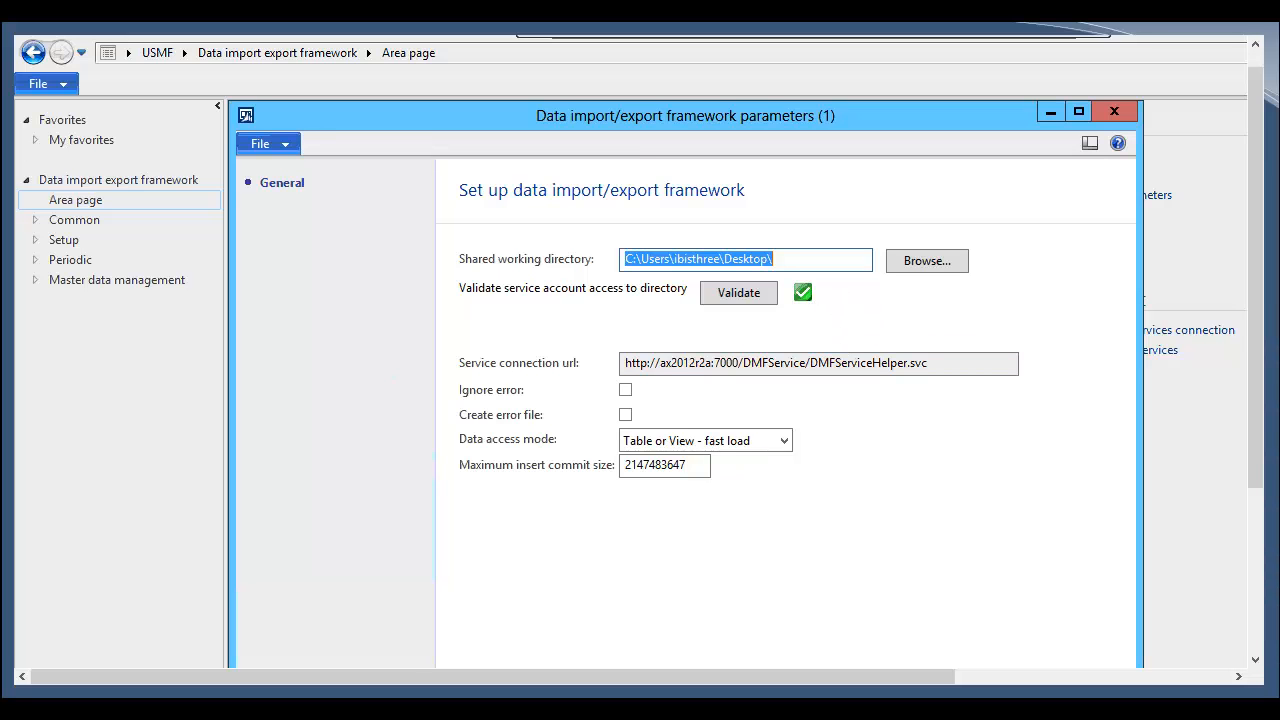
{"action": "left_click", "coordinate": [1114, 655]}
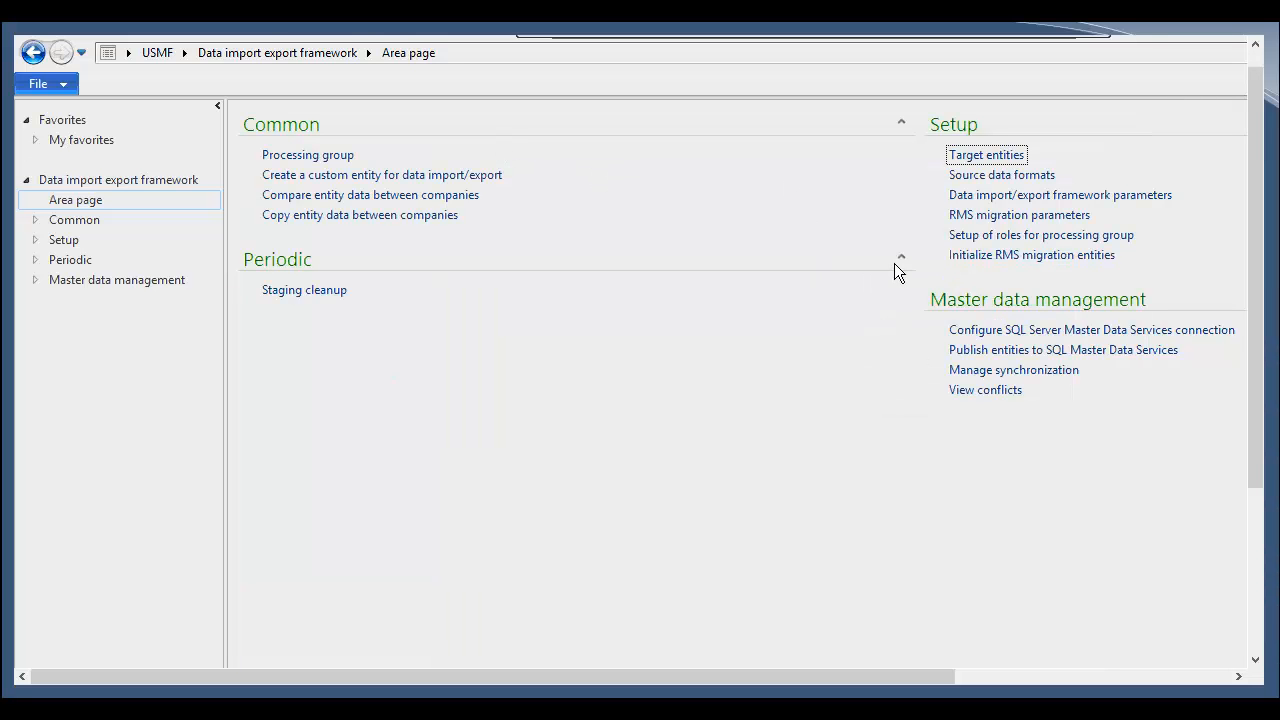
Step: Create and save a new processing group named Inventory2 with the description Inventory2
{"action": "left_click", "coordinate": [343, 157]}
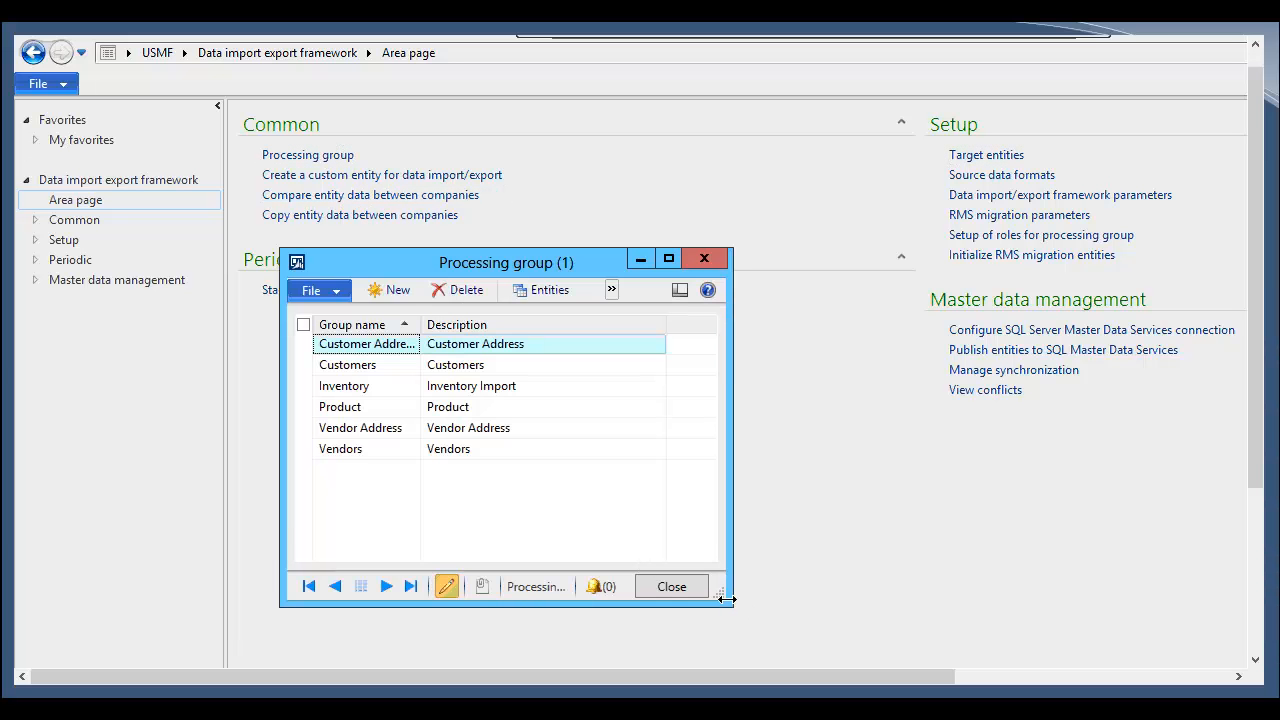
{"action": "left_click_drag", "start_coordinate": [727, 599], "coordinate": [1018, 672]}
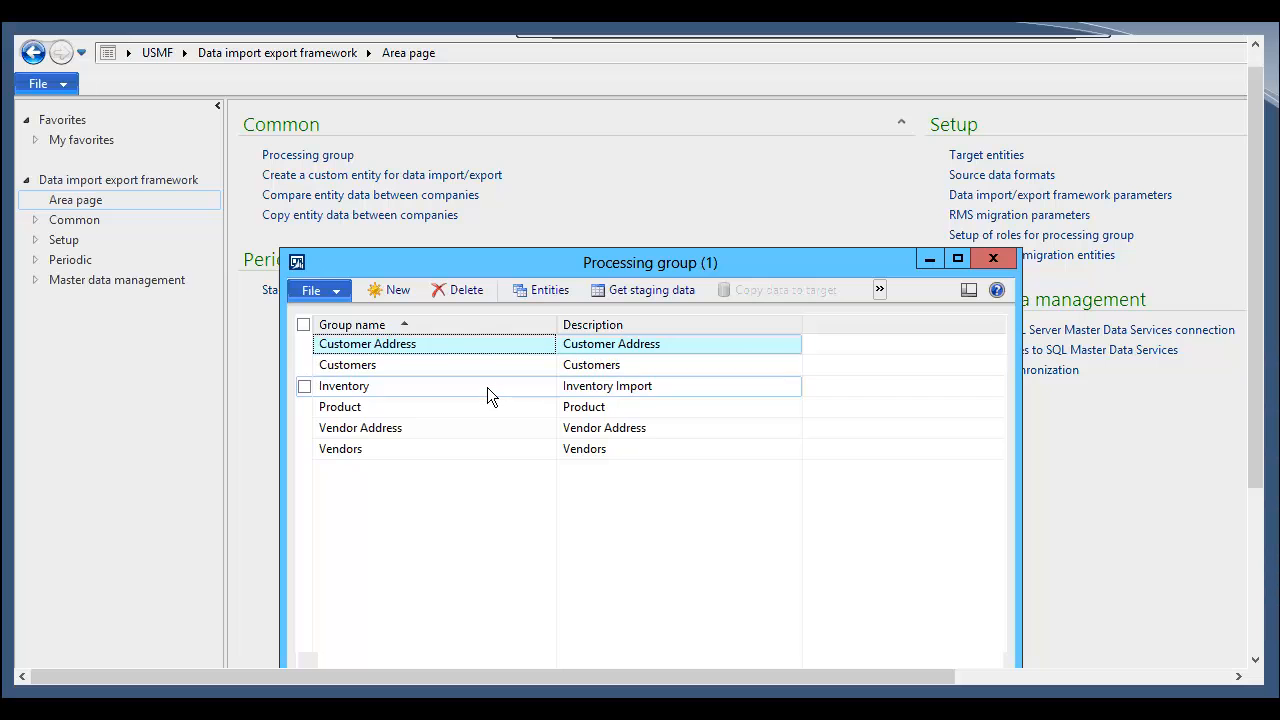
{"action": "left_click", "coordinate": [487, 387]}
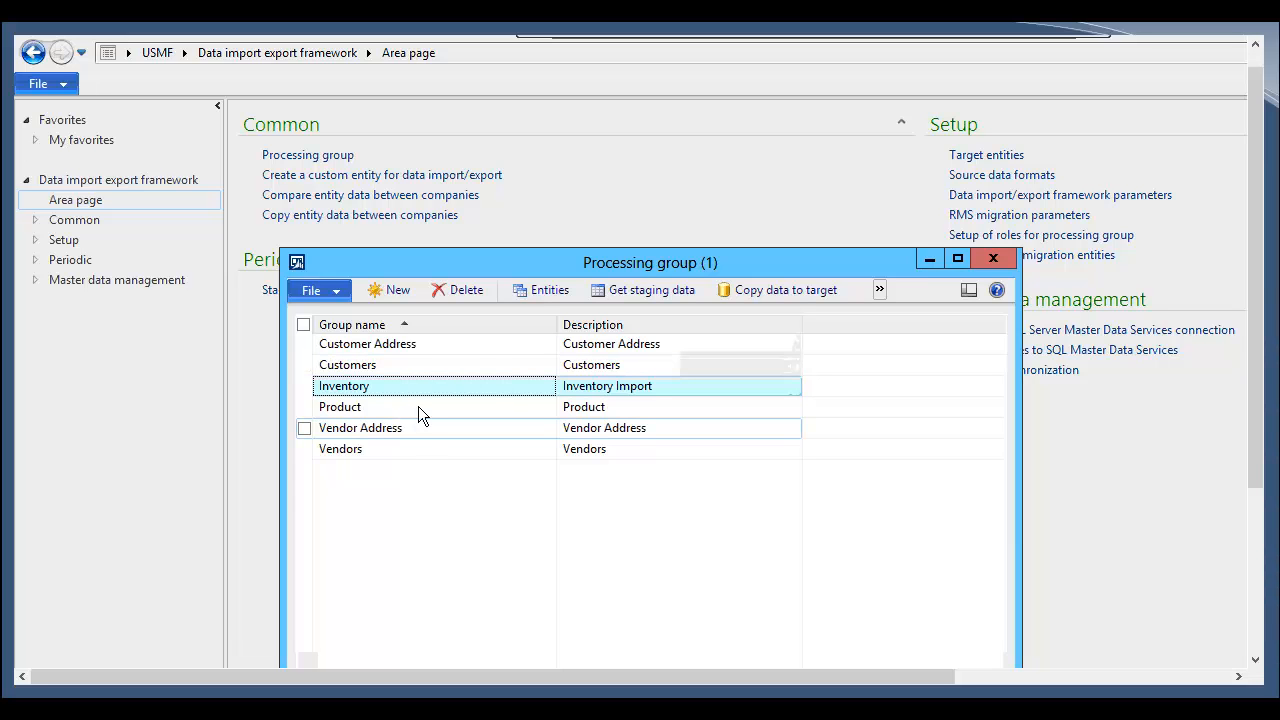
{"action": "left_click", "coordinate": [394, 292]}
{"action": "type", "text": "Inventory"}
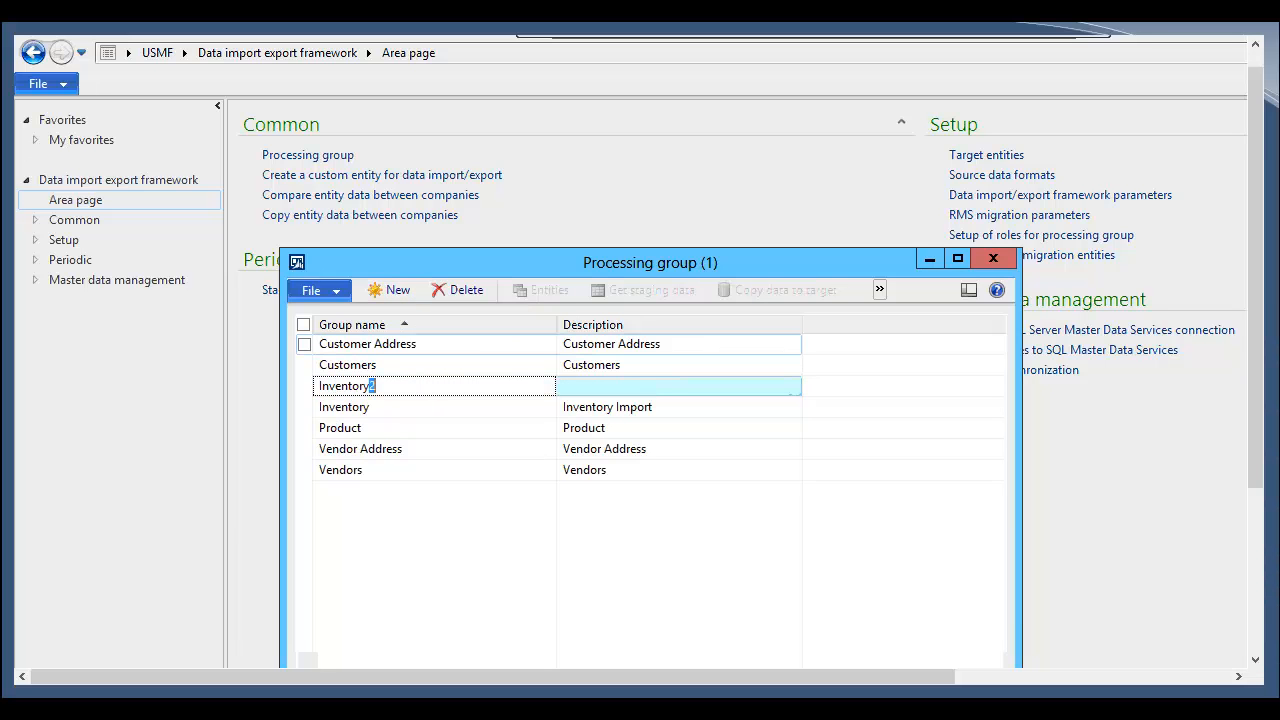
{"action": "type", "text": "2"}
{"action": "key", "text": "Tab"}
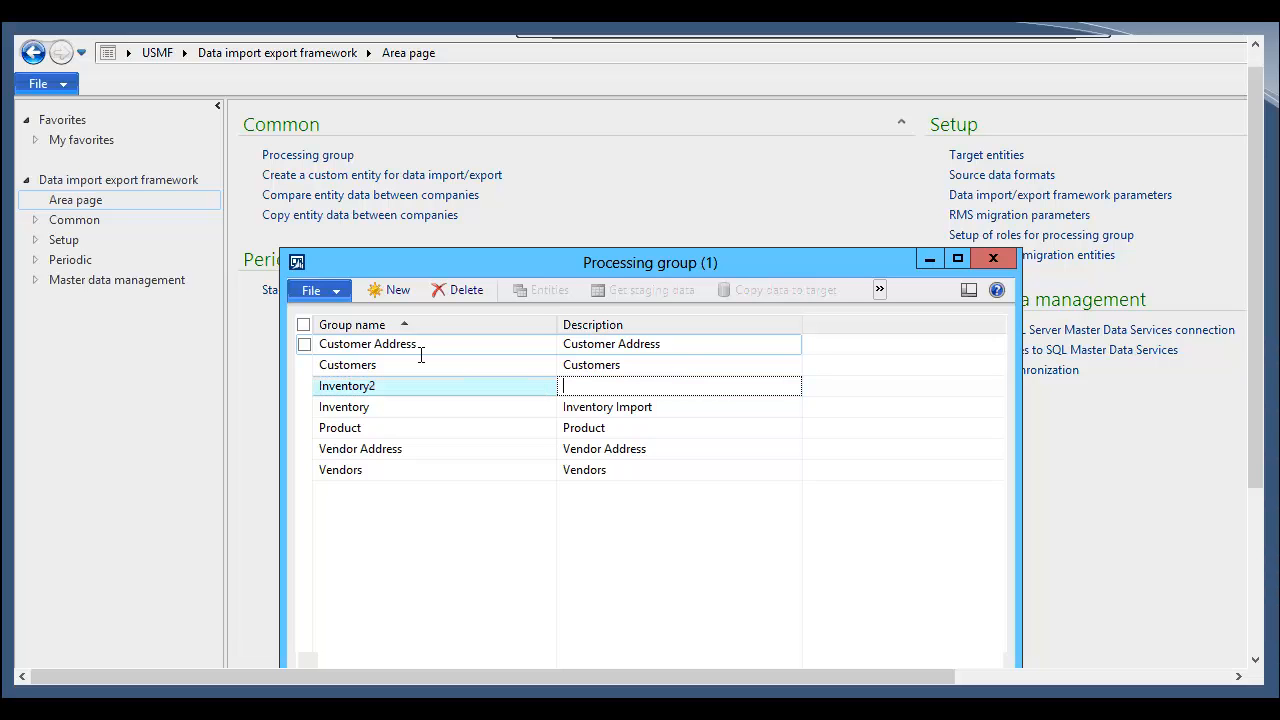
{"action": "type", "text": "Inventory2"}
{"action": "key", "text": "ctrl+s"}
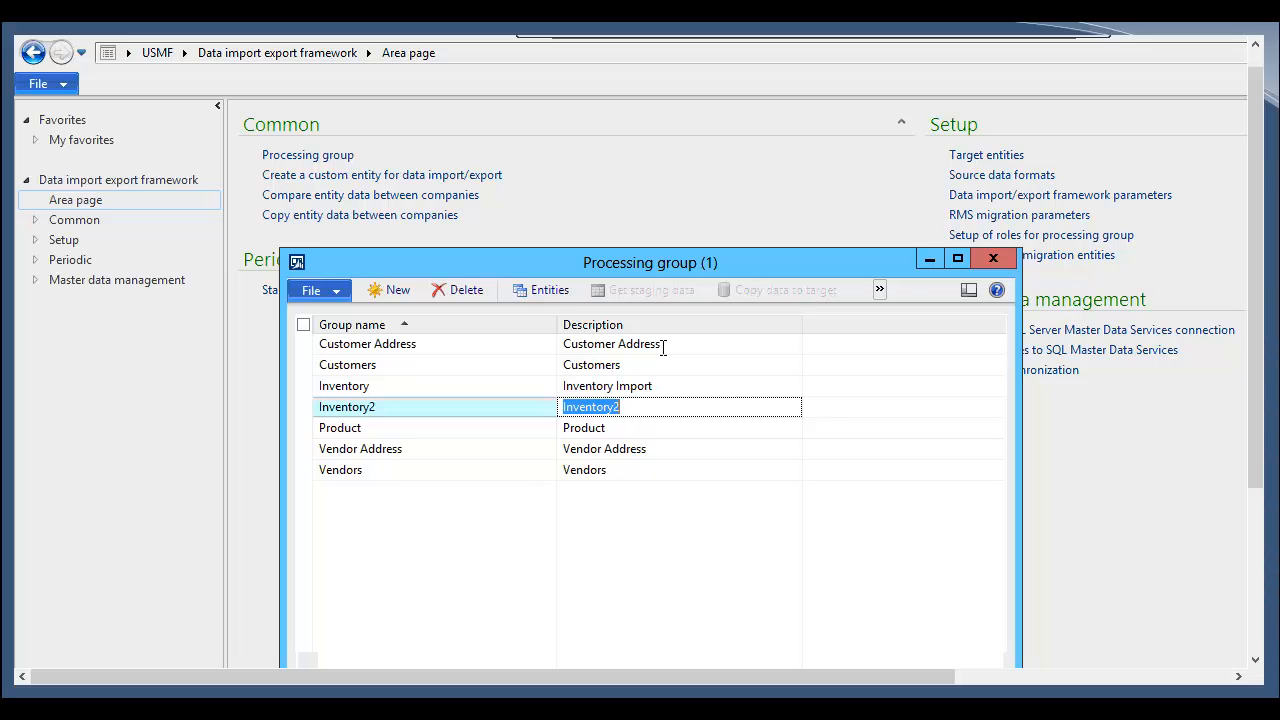
Step: Add the Inventory journal entity to the Inventory2 group's entities with CSV as the source data format
{"action": "left_click", "coordinate": [529, 292]}
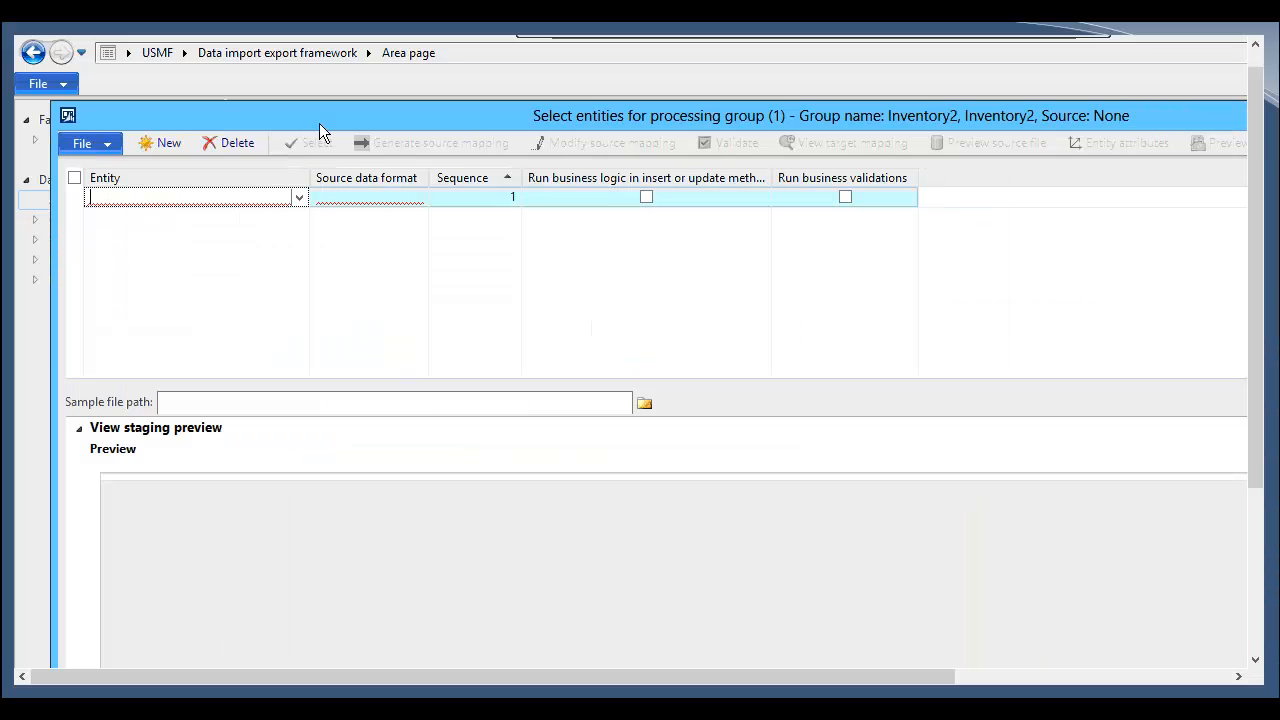
{"action": "left_click", "coordinate": [298, 198]}
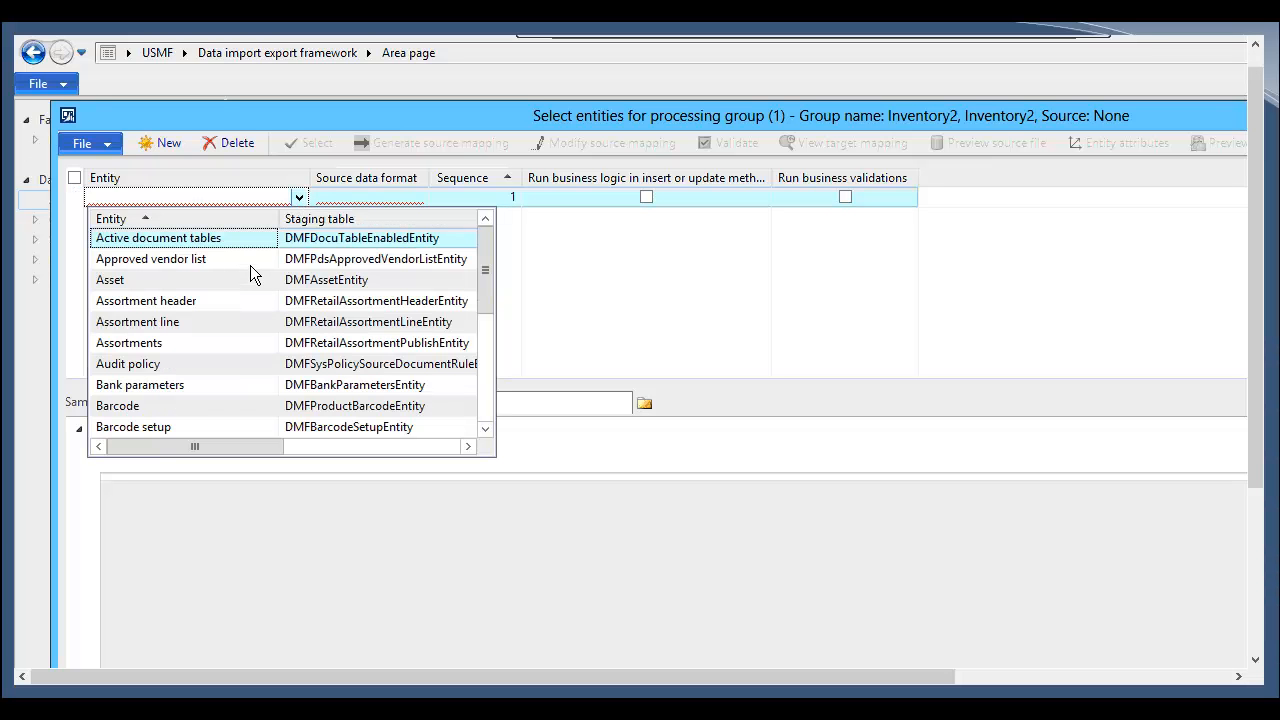
{"action": "scroll", "coordinate": [246, 272], "scroll_direction": "down", "scroll_amount": 10}
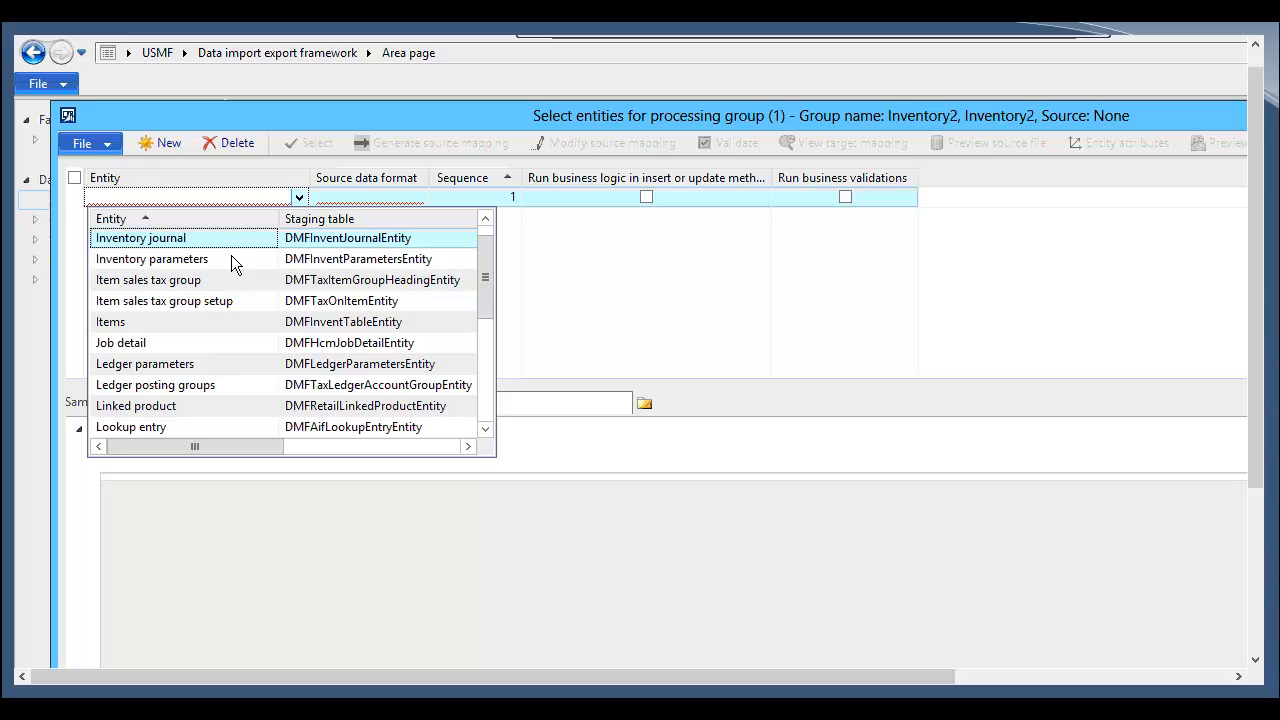
{"action": "left_click", "coordinate": [220, 243]}
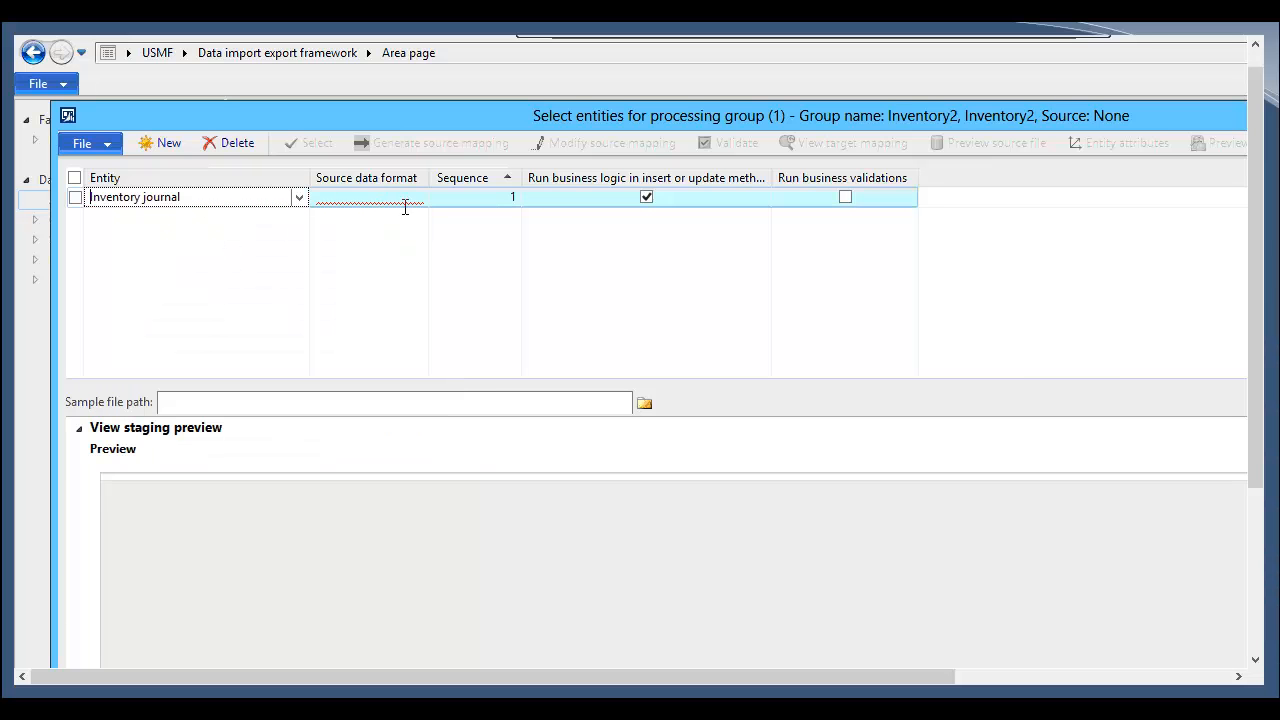
{"action": "left_click", "coordinate": [412, 204]}
{"action": "left_click", "coordinate": [415, 204]}
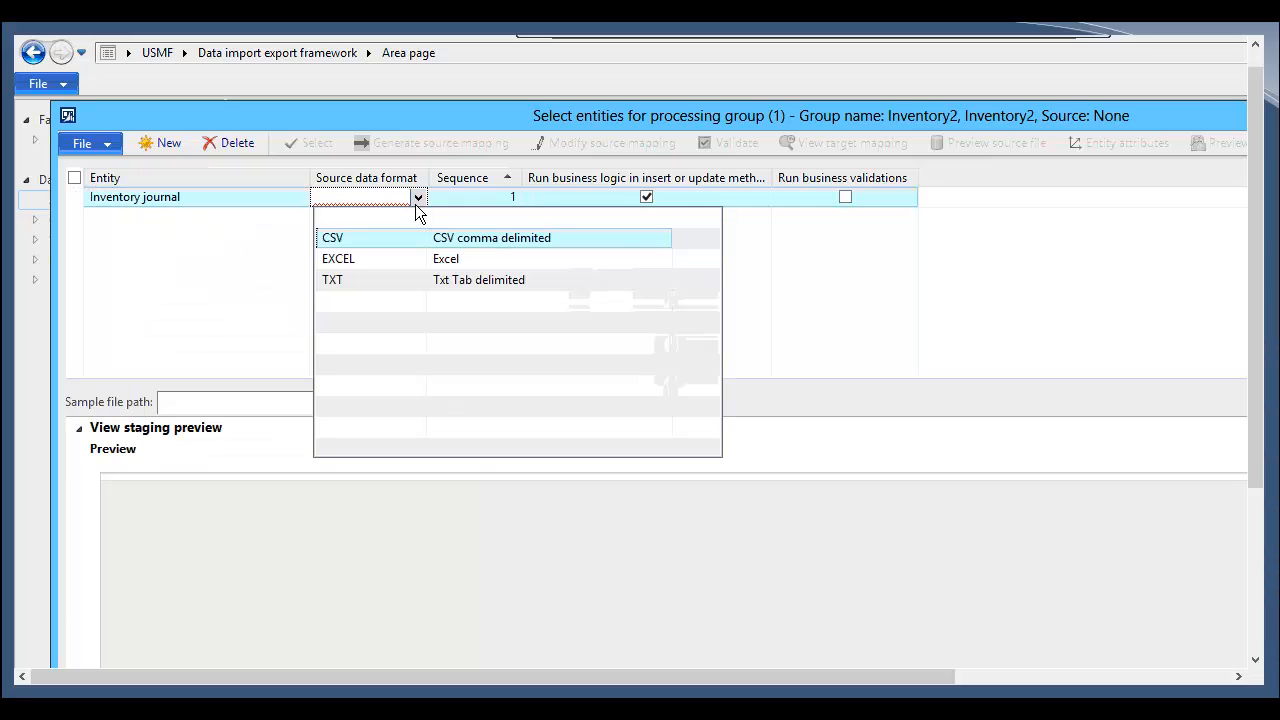
{"action": "left_click", "coordinate": [378, 246]}
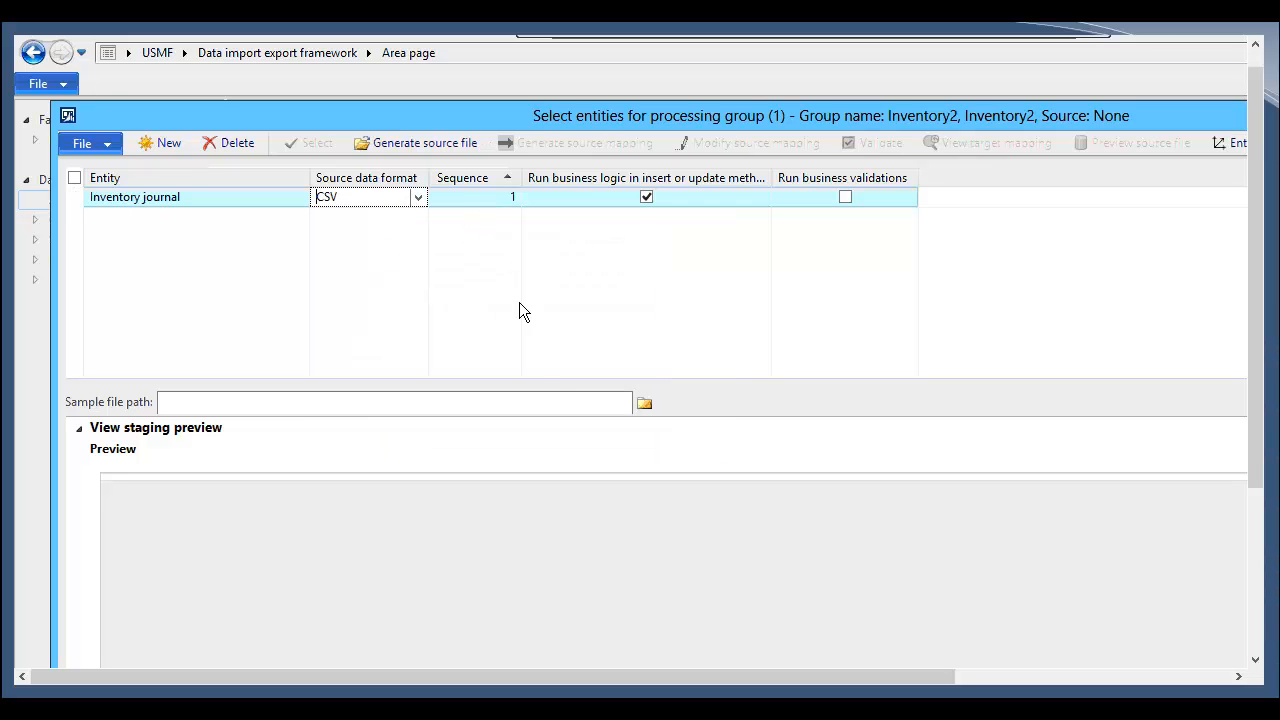
Step: Start the Generate source file wizard for the Inventory journal entity and advance past the welcome page
{"action": "left_click", "coordinate": [553, 400]}
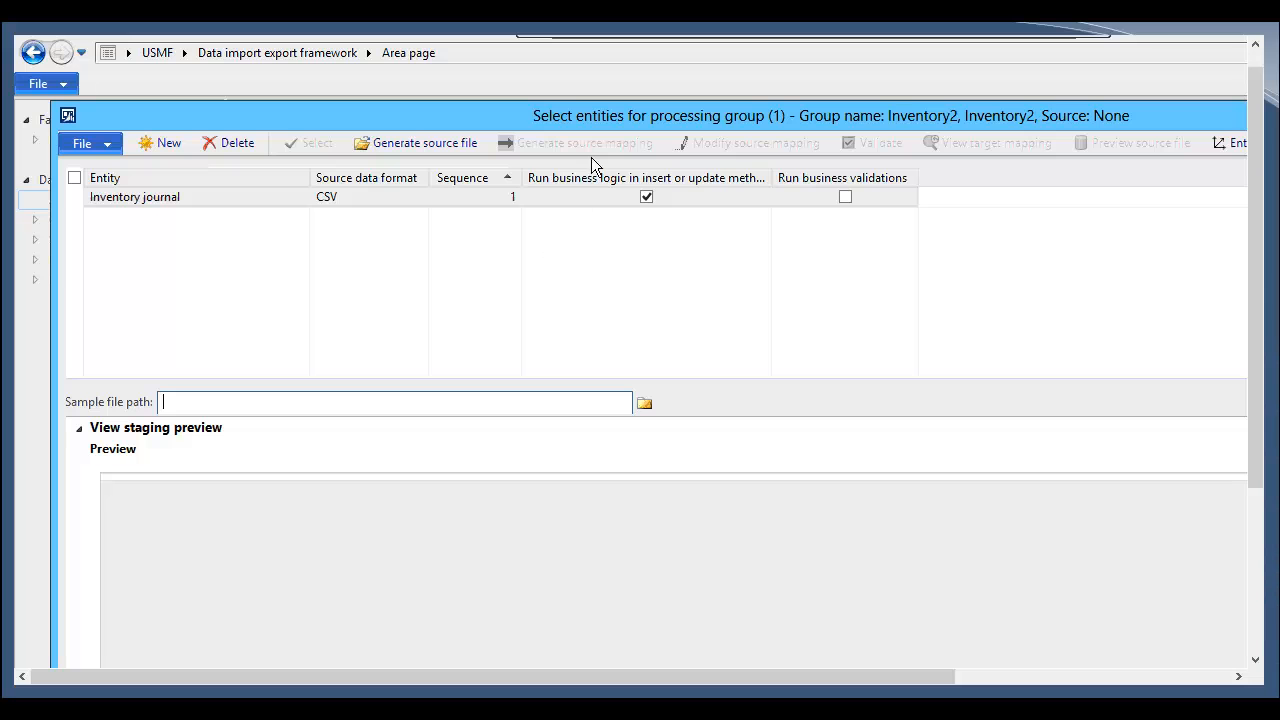
{"action": "left_click", "coordinate": [433, 151]}
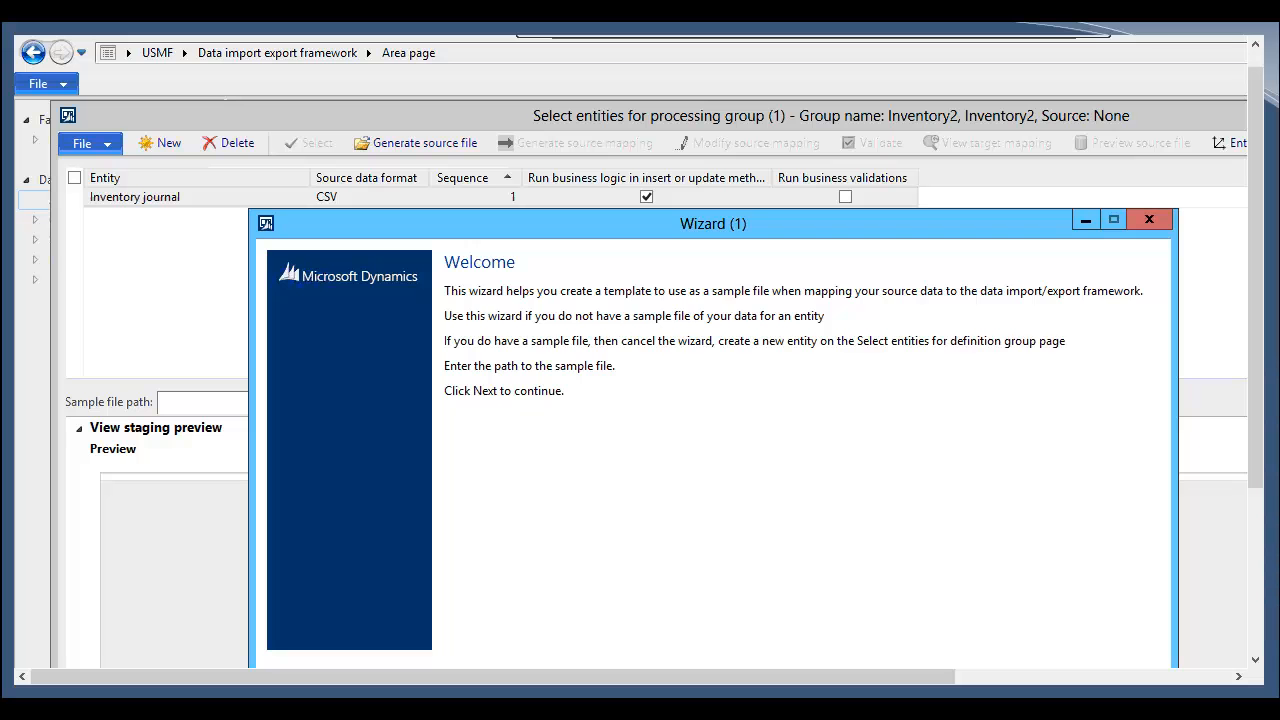
{"action": "key", "text": "Return"}
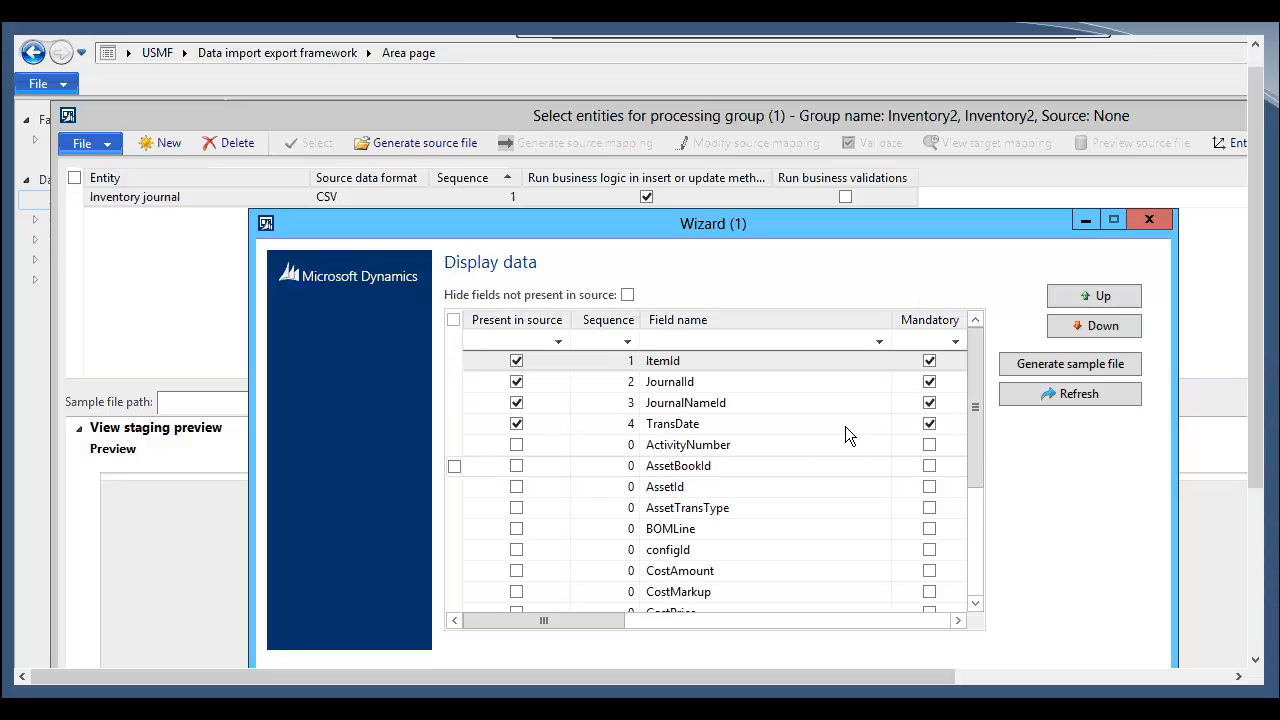
Step: Scroll through the wizard's field list to review the available Inventory journal fields
{"action": "left_click_drag", "start_coordinate": [740, 225], "coordinate": [812, 253]}
{"action": "left_click", "coordinate": [790, 396]}
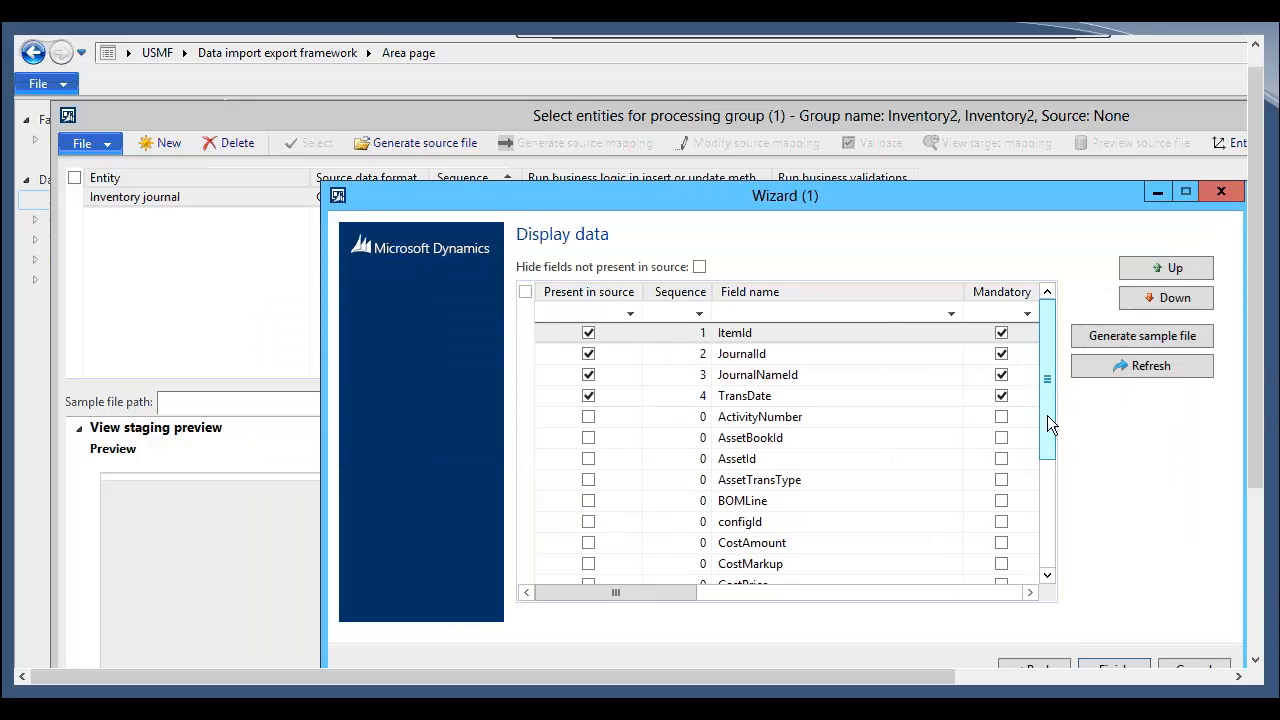
{"action": "left_click", "coordinate": [1047, 576]}
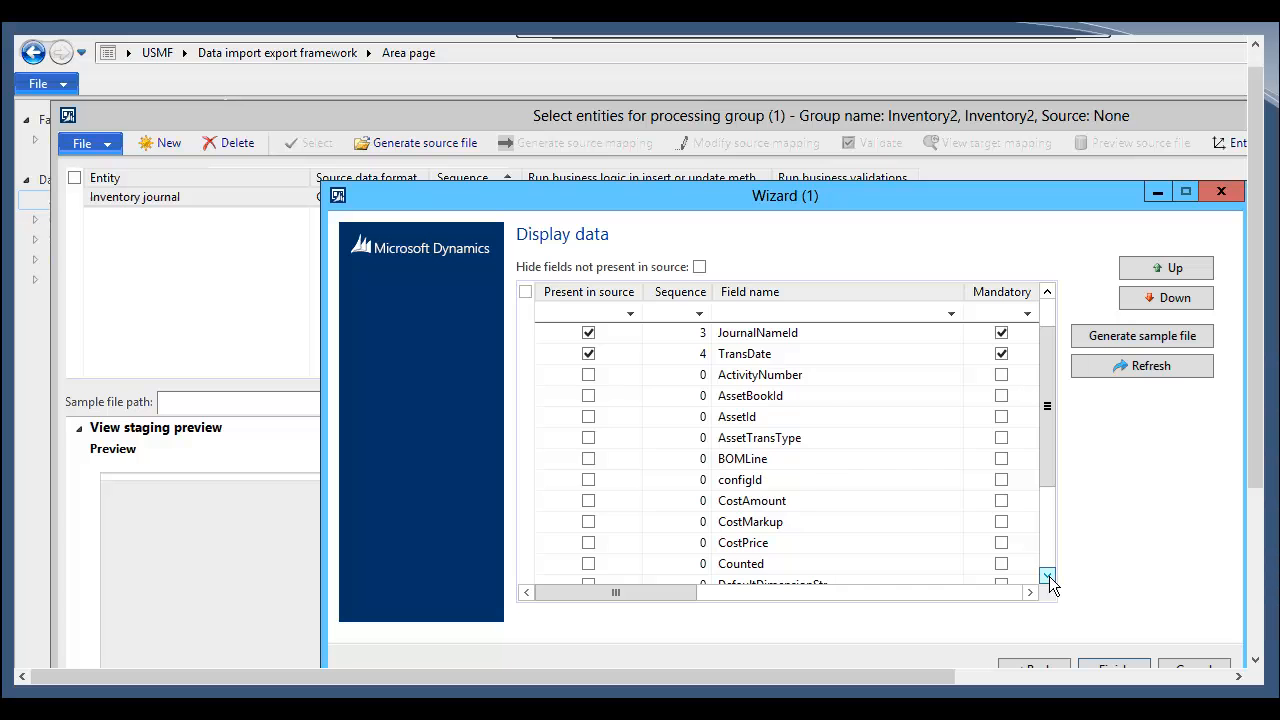
{"action": "left_click", "coordinate": [1047, 576]}
{"action": "left_click", "coordinate": [1047, 576]}
{"action": "left_click_drag", "start_coordinate": [1041, 354], "coordinate": [1022, 328]}
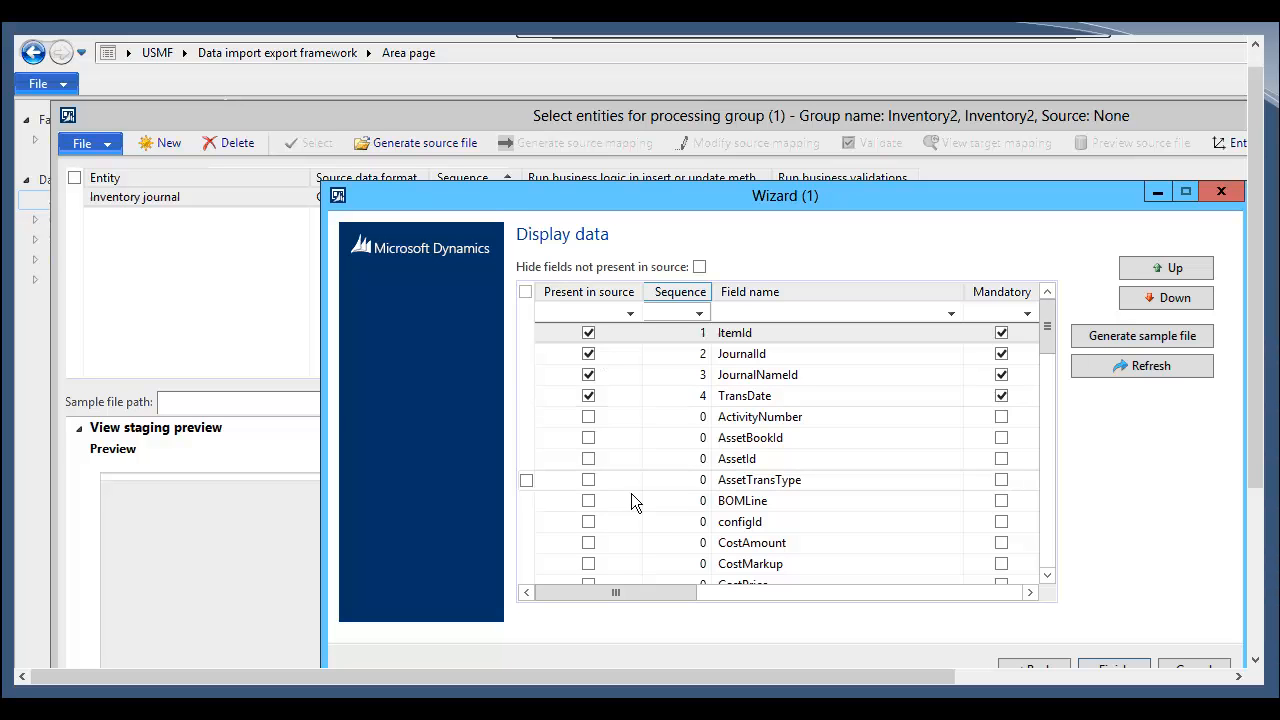
{"action": "left_click", "coordinate": [1047, 576]}
{"action": "left_click", "coordinate": [1047, 576]}
{"action": "left_click", "coordinate": [1047, 576]}
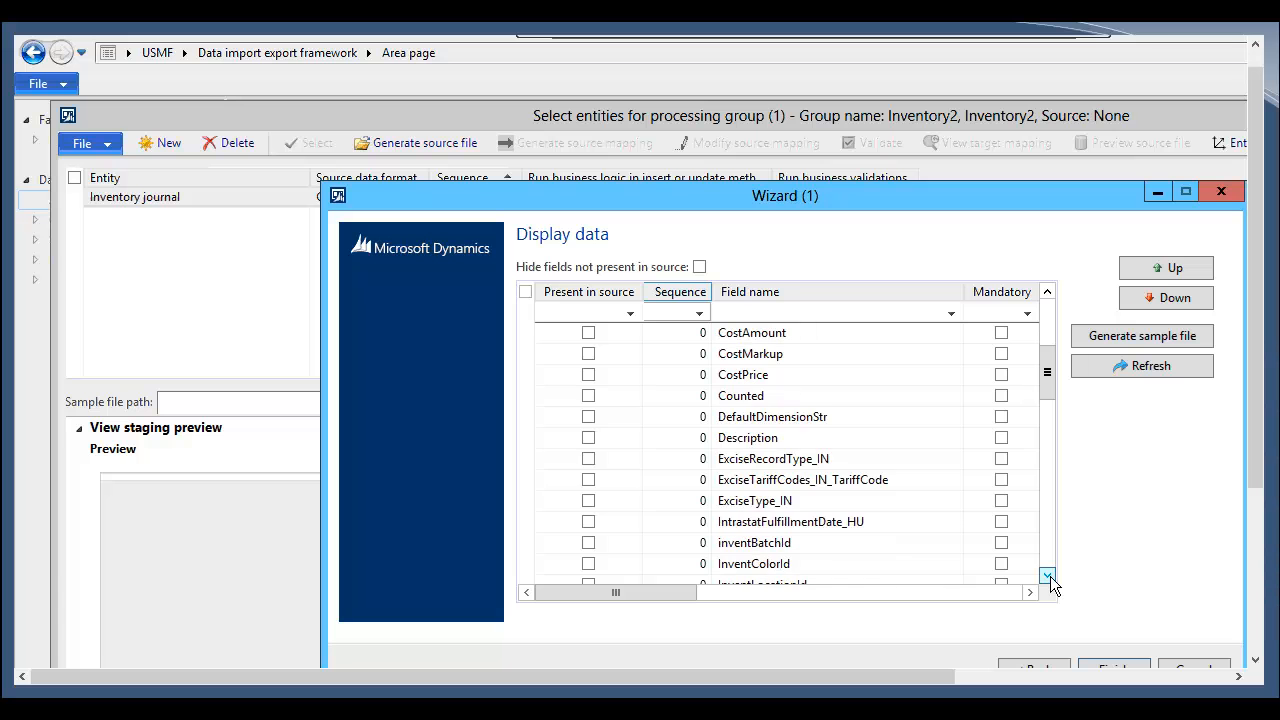
{"action": "left_click", "coordinate": [1047, 576]}
{"action": "left_click", "coordinate": [1047, 576]}
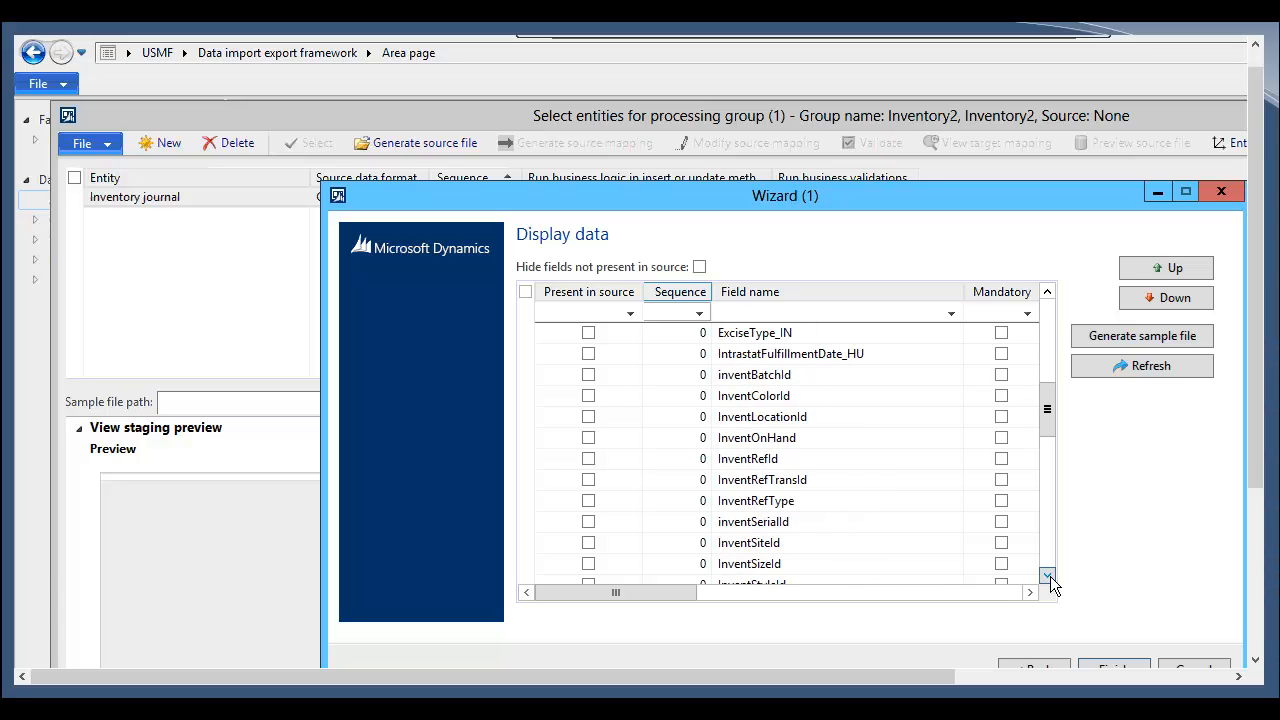
{"action": "left_click", "coordinate": [1047, 576]}
{"action": "left_click", "coordinate": [1047, 576]}
{"action": "left_click", "coordinate": [1047, 576]}
{"action": "left_click", "coordinate": [1047, 576]}
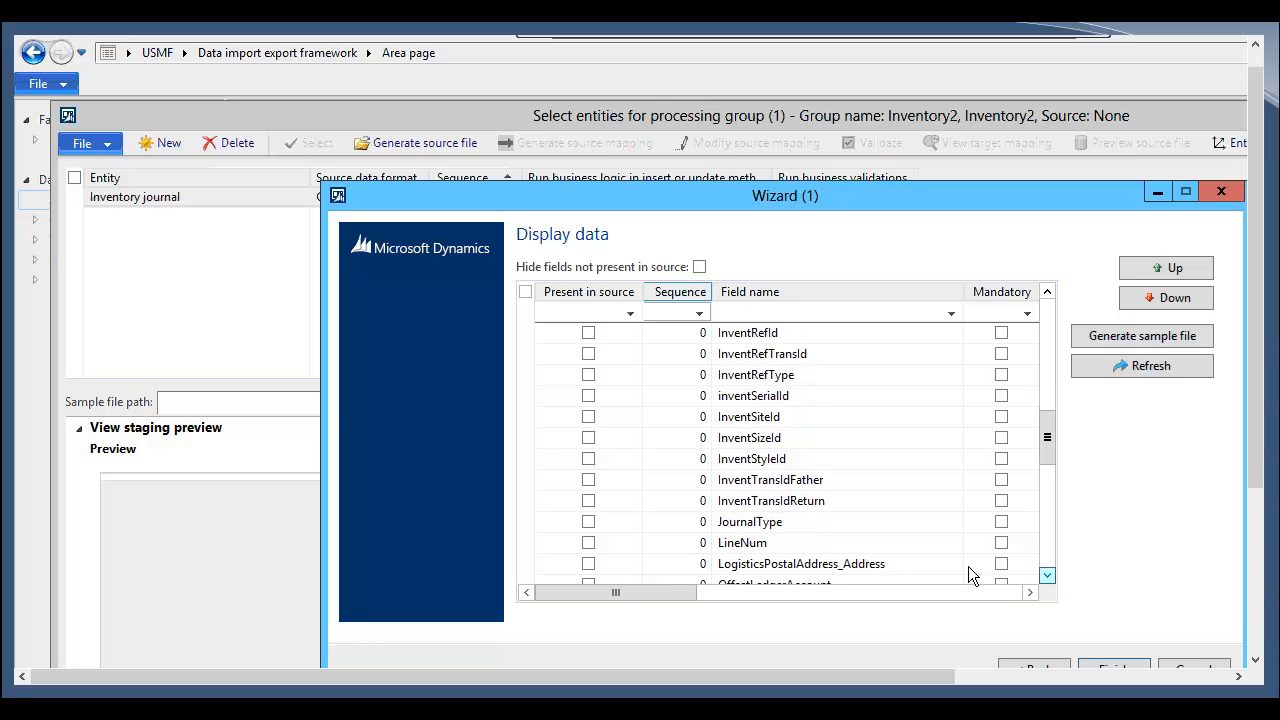
Step: Mark the JournalType field as present in source
{"action": "left_click", "coordinate": [588, 521]}
{"action": "left_click", "coordinate": [636, 528]}
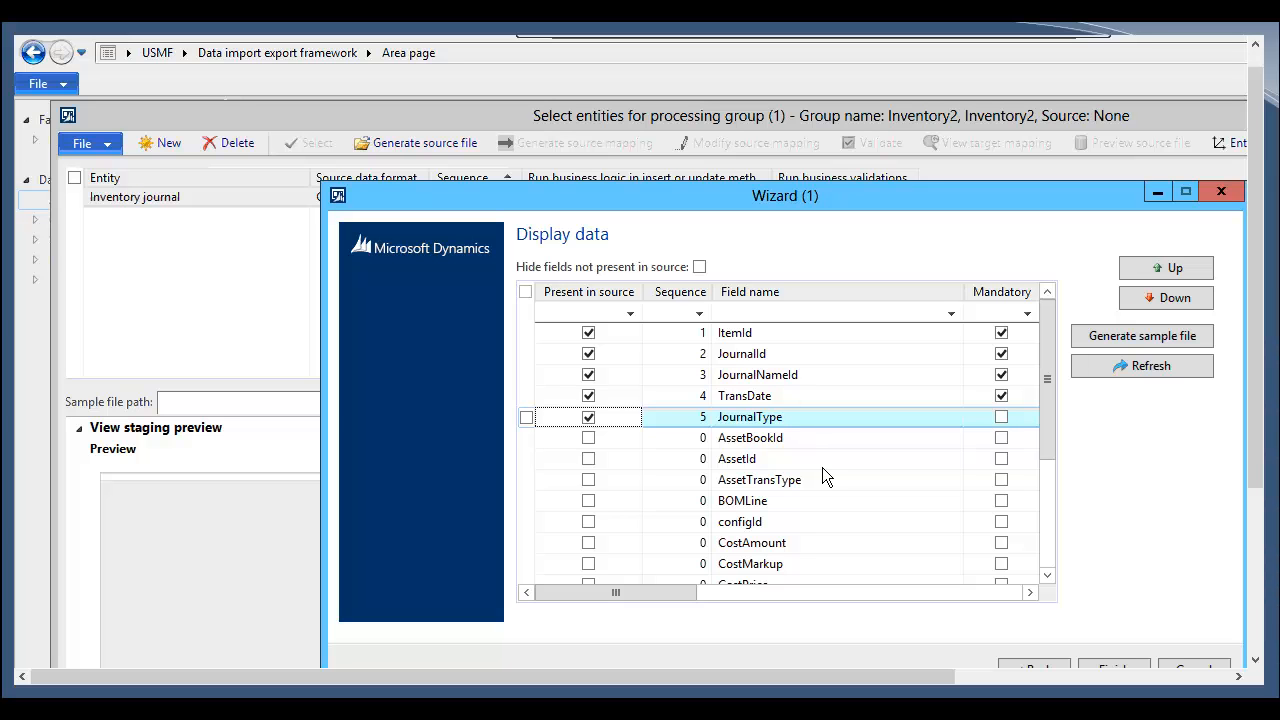
{"action": "left_click", "coordinate": [1047, 575]}
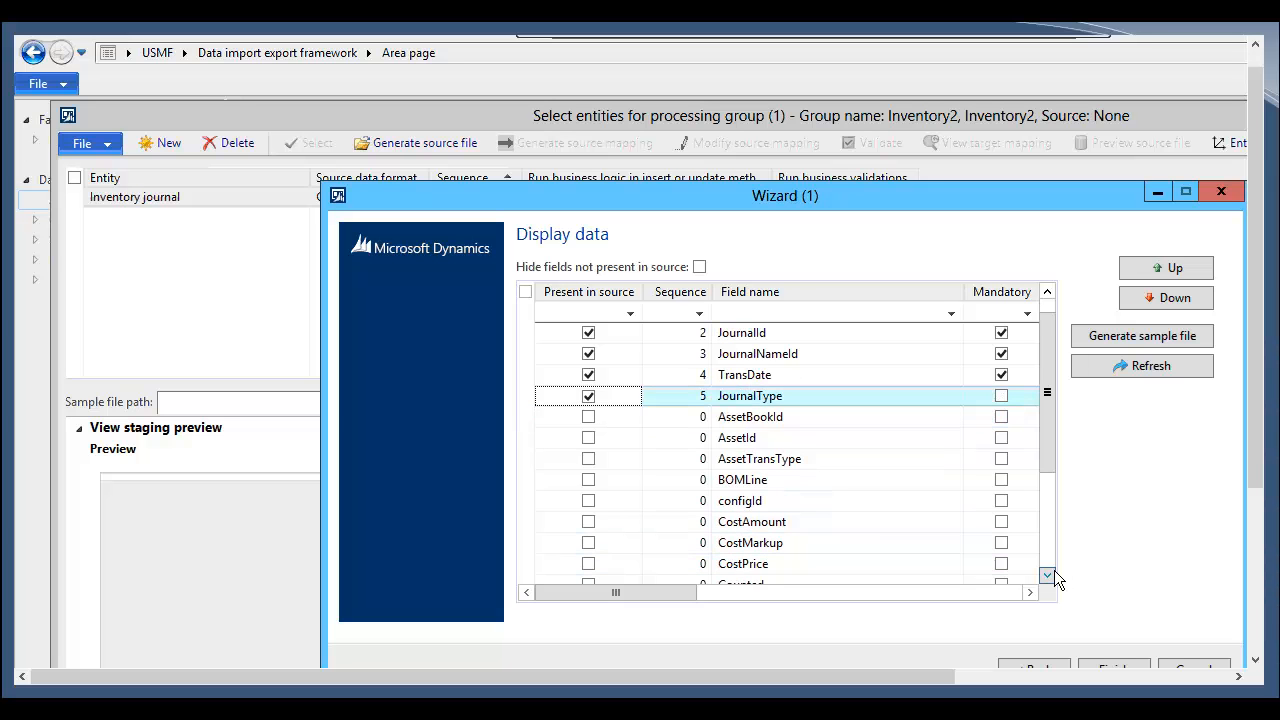
Step: Scroll down the wizard's field list and mark the LineNum field as present in source
{"action": "scroll", "coordinate": [1054, 570], "scroll_direction": "down", "scroll_amount": 1}
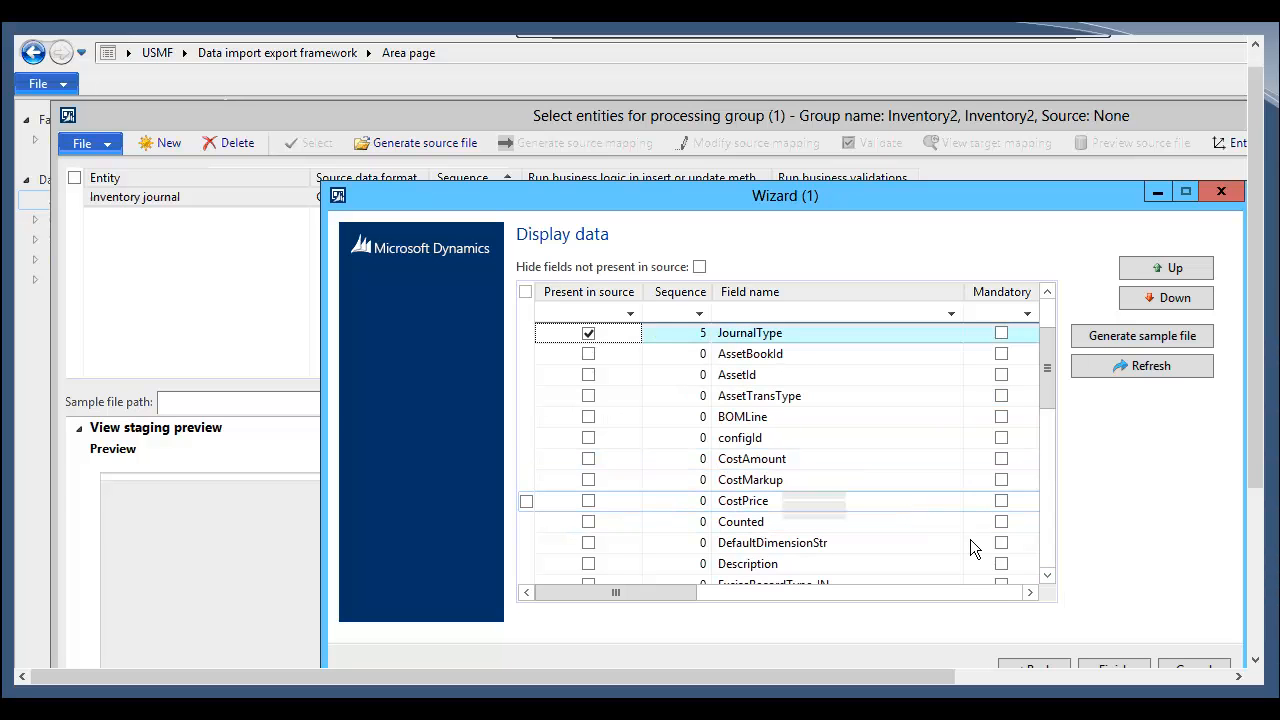
{"action": "scroll", "coordinate": [1043, 582], "scroll_direction": "down", "scroll_amount": 2}
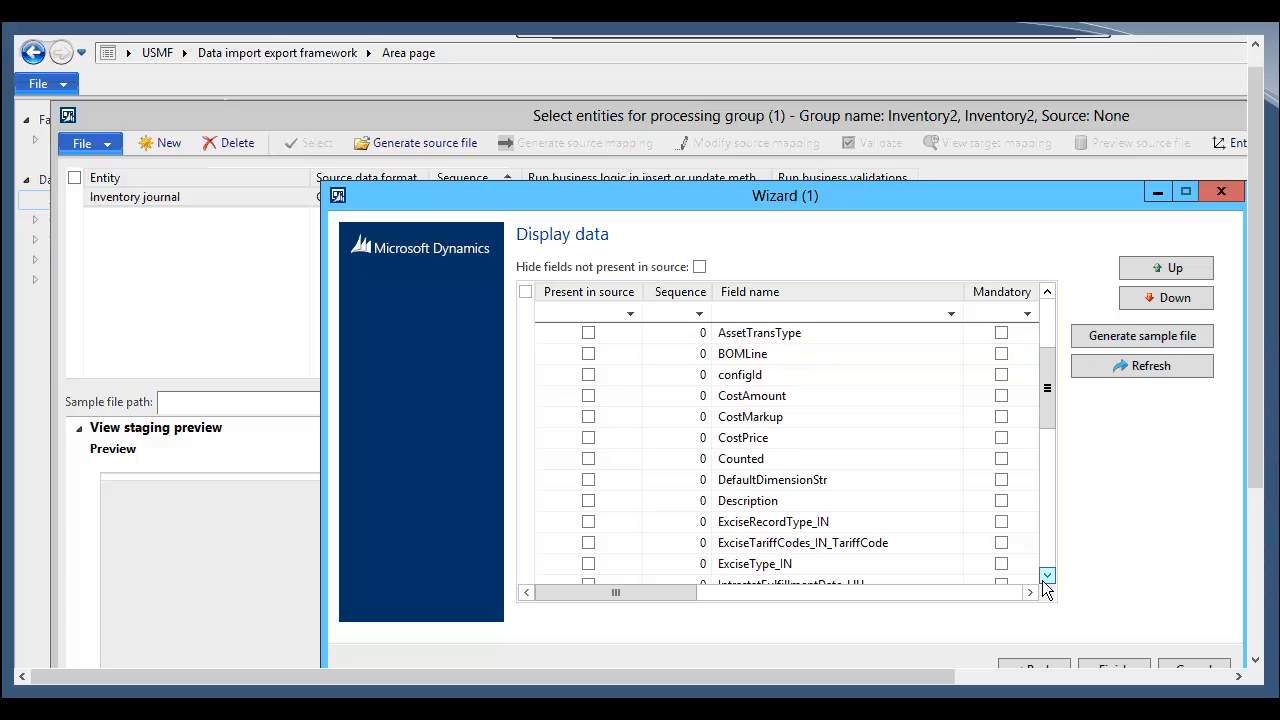
{"action": "scroll", "coordinate": [1043, 582], "scroll_direction": "down", "scroll_amount": 3}
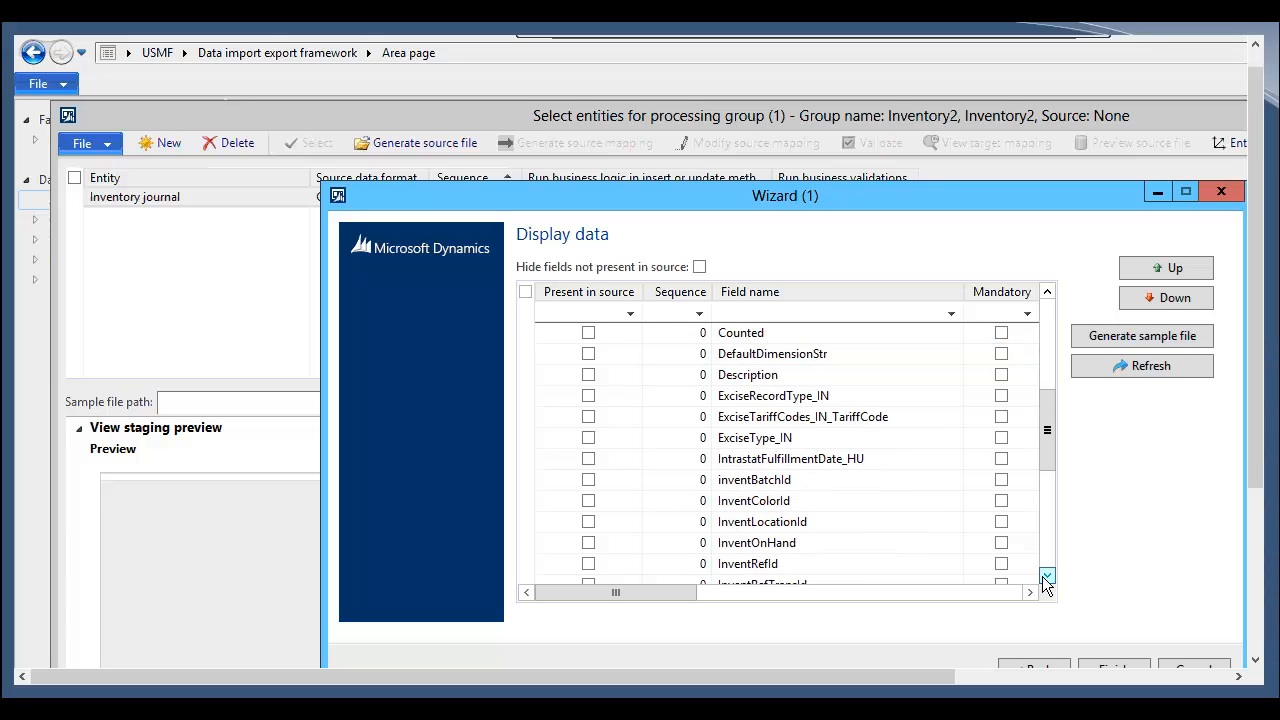
{"action": "scroll", "coordinate": [1043, 576], "scroll_direction": "down", "scroll_amount": 1}
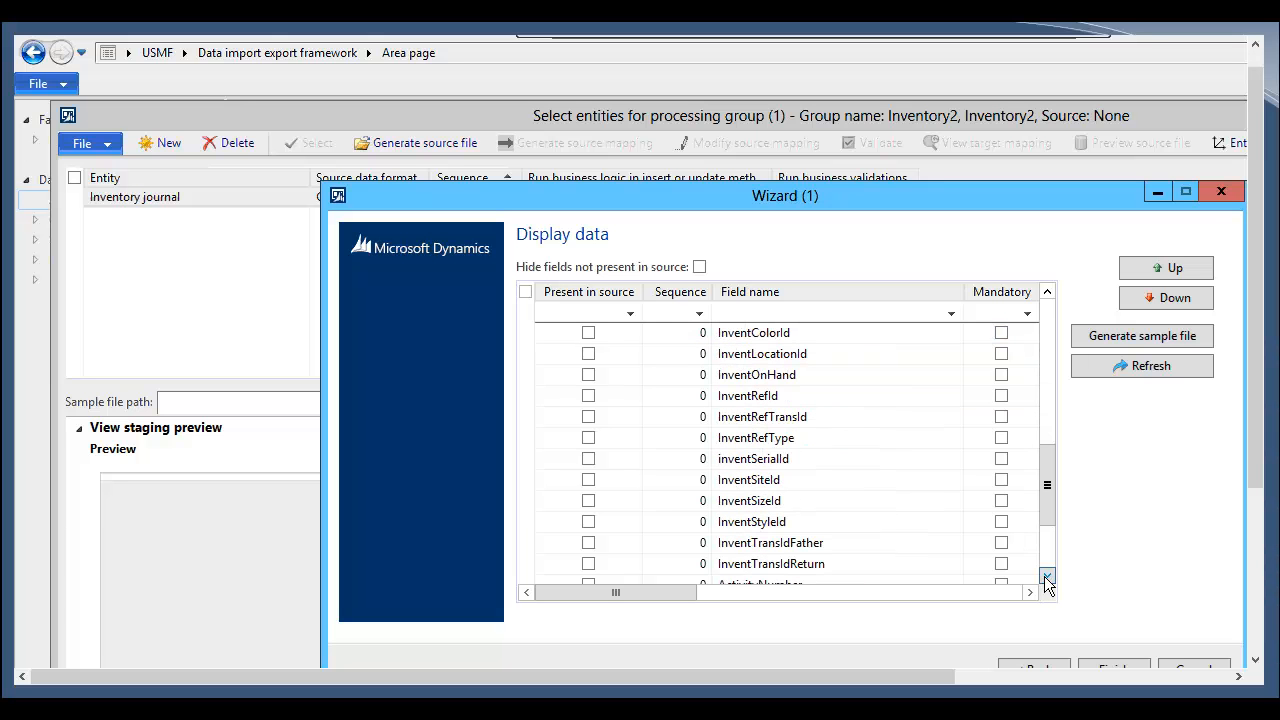
{"action": "scroll", "coordinate": [1044, 576], "scroll_direction": "down", "scroll_amount": 1}
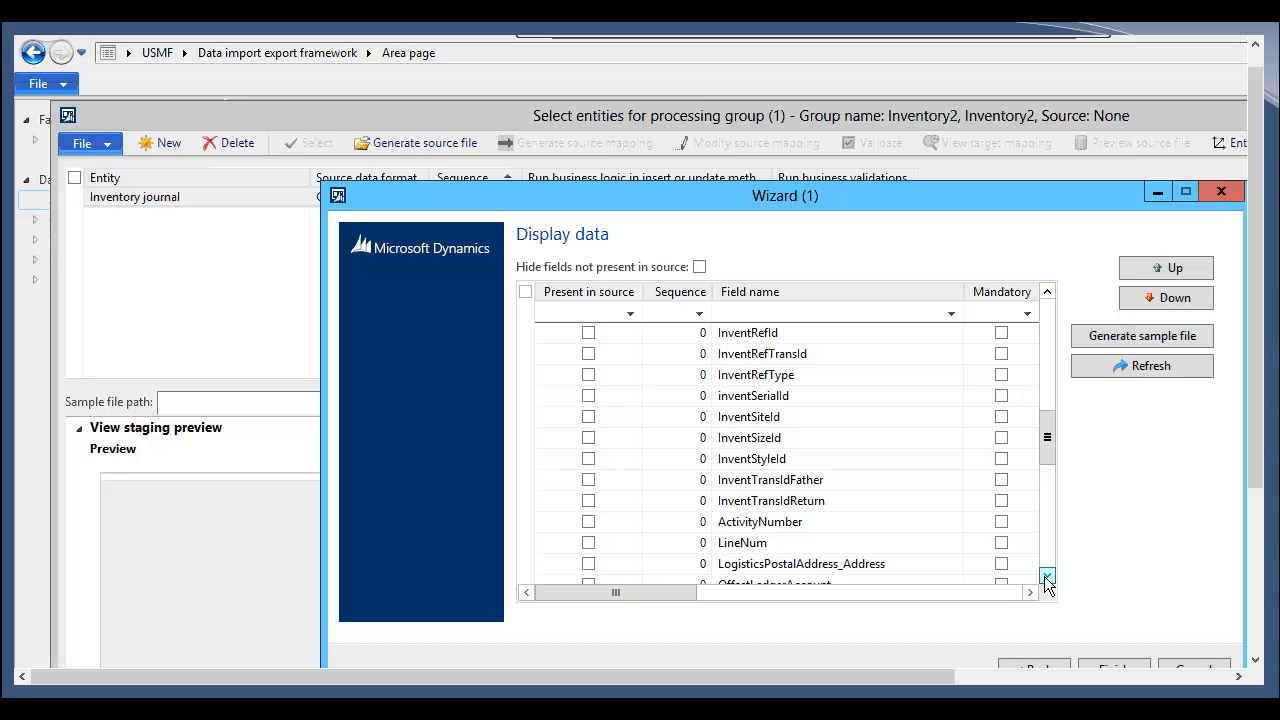
{"action": "scroll", "coordinate": [1044, 576], "scroll_direction": "down", "scroll_amount": 1}
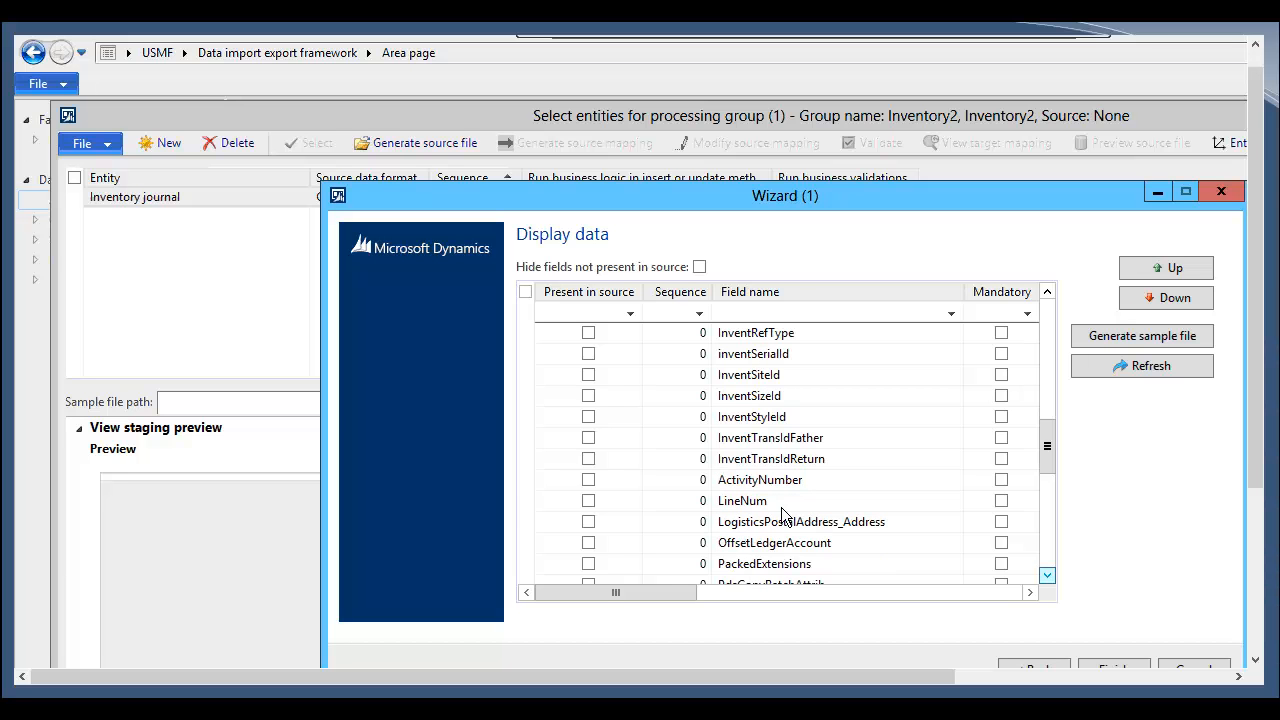
{"action": "left_click", "coordinate": [588, 500]}
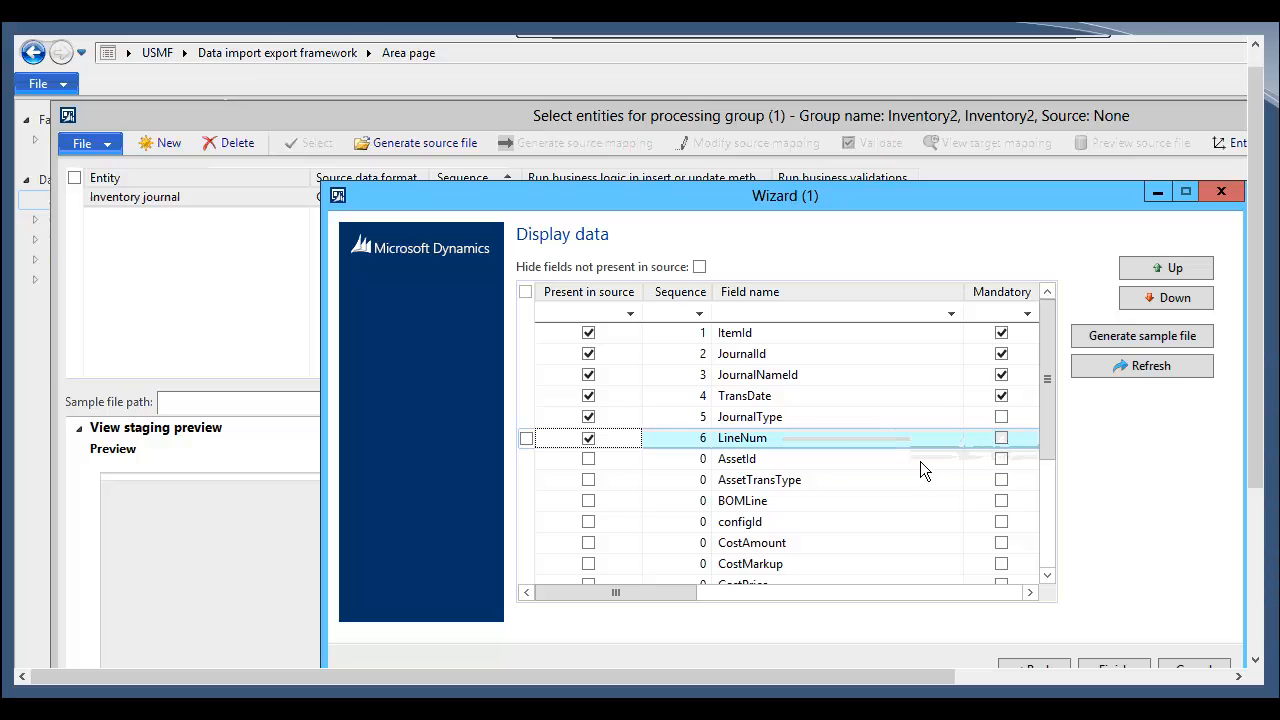
Step: Mark the Description field as present in source
{"action": "scroll", "coordinate": [978, 503], "scroll_direction": "down", "scroll_amount": 1}
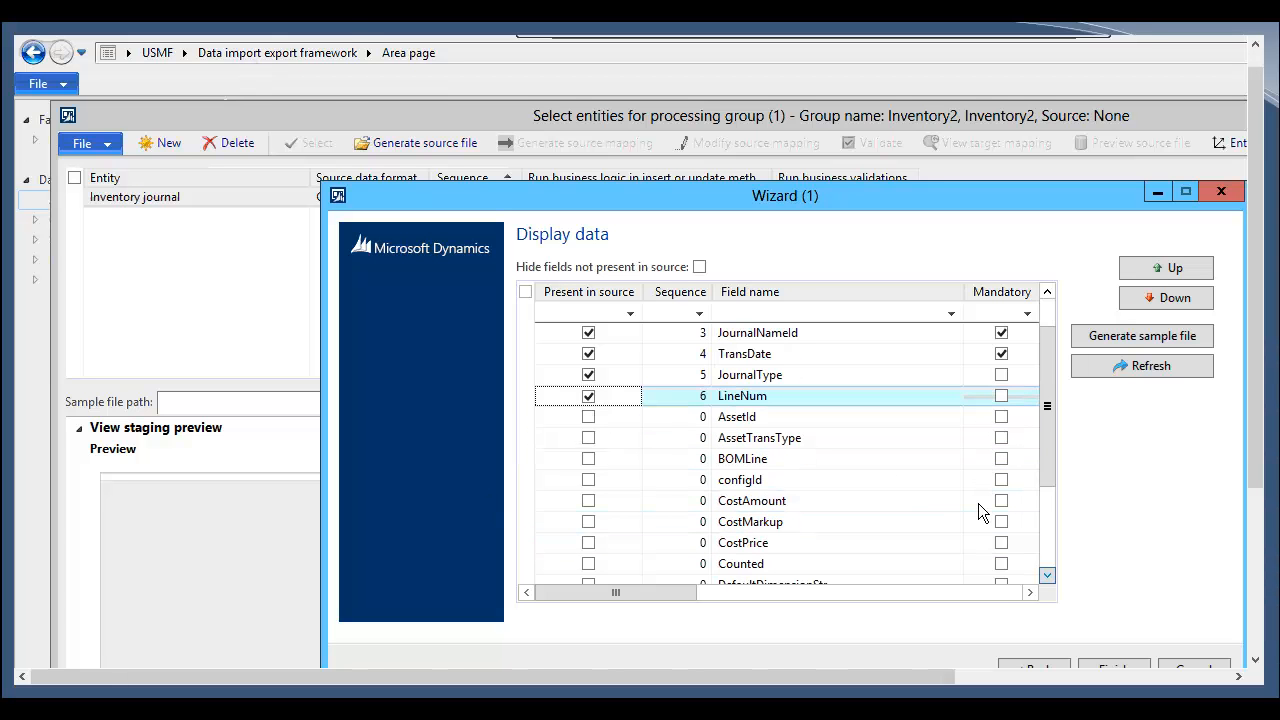
{"action": "scroll", "coordinate": [978, 503], "scroll_direction": "down", "scroll_amount": 1}
{"action": "scroll", "coordinate": [978, 503], "scroll_direction": "down", "scroll_amount": 3}
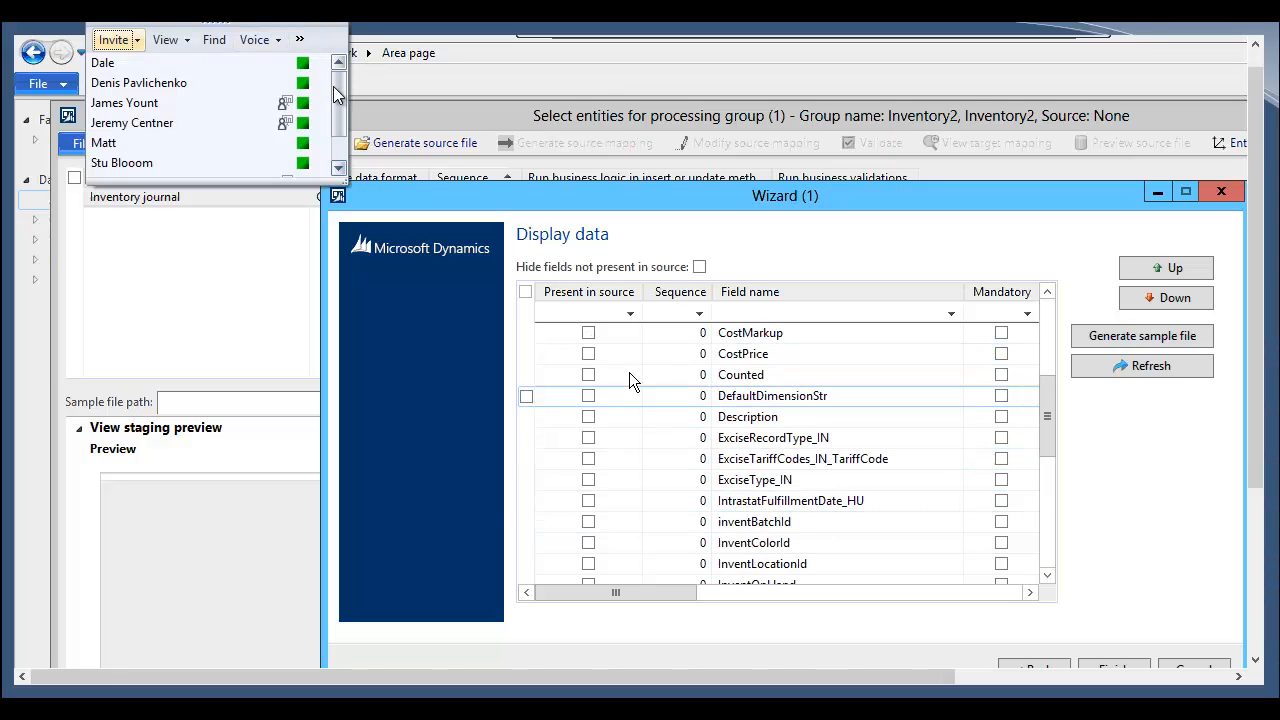
{"action": "left_click_drag", "start_coordinate": [335, 95], "coordinate": [337, 117]}
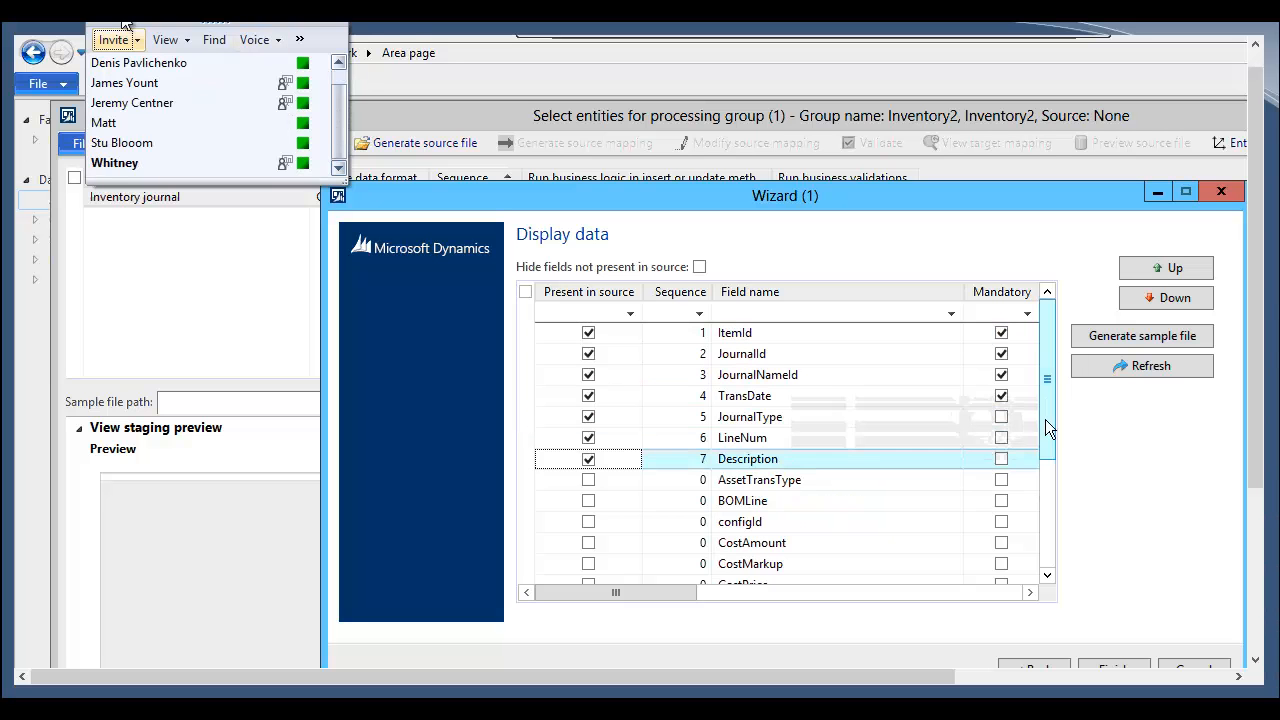
Step: Scroll further down the field list and mark the Qty field as present in source
{"action": "scroll", "coordinate": [1044, 452], "scroll_direction": "down", "scroll_amount": 3}
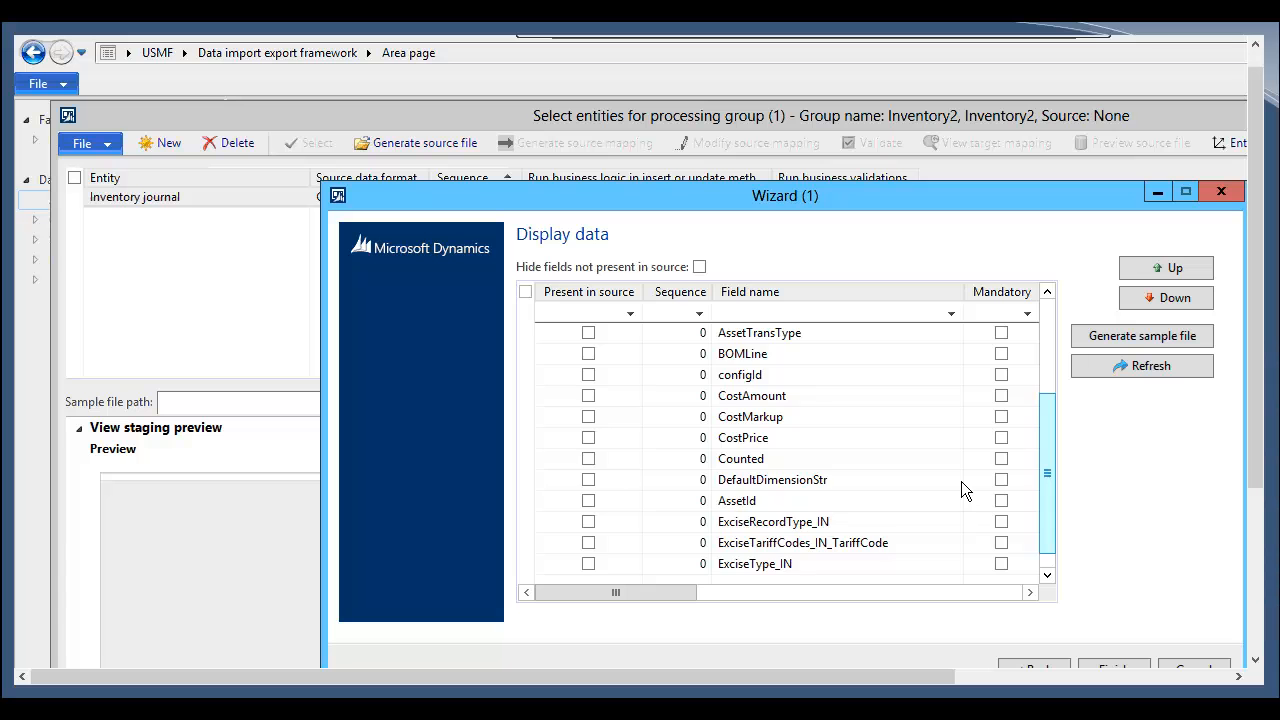
{"action": "left_click", "coordinate": [1043, 529]}
{"action": "left_click", "coordinate": [1043, 529]}
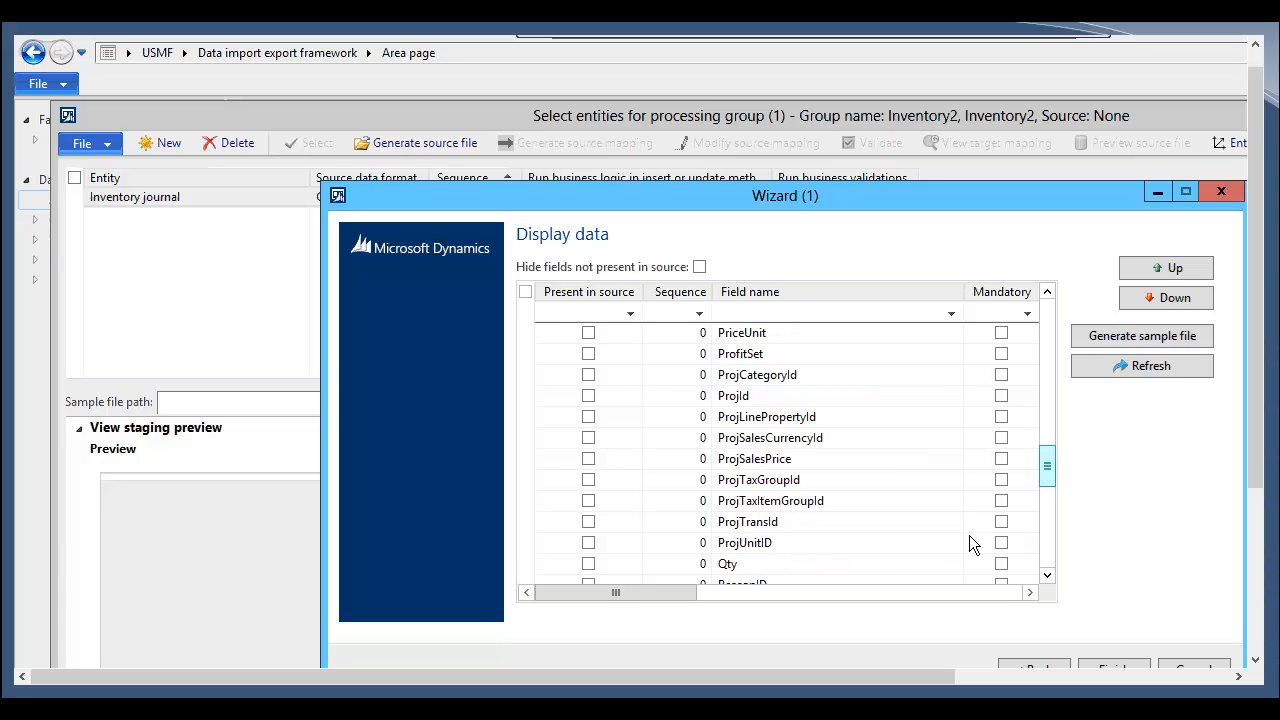
{"action": "left_click", "coordinate": [597, 563]}
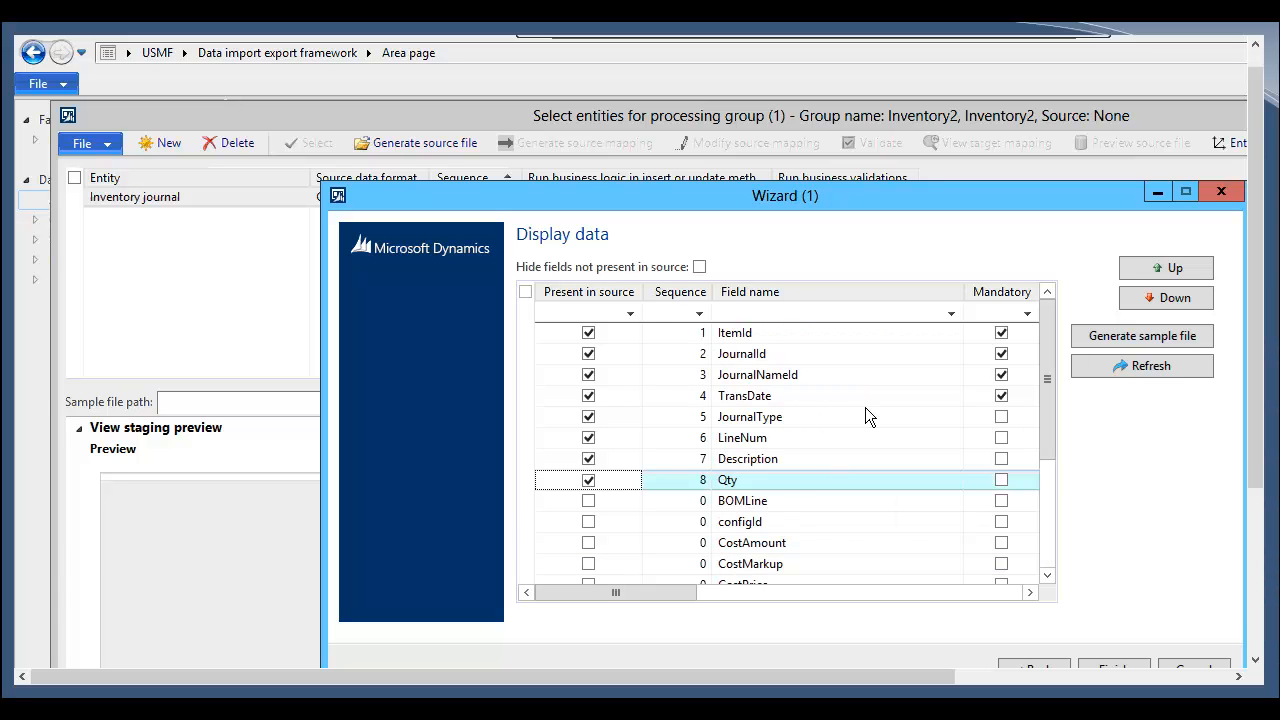
Step: Generate the sample file and review its column header line in Notepad before closing it
{"action": "left_click", "coordinate": [1107, 336]}
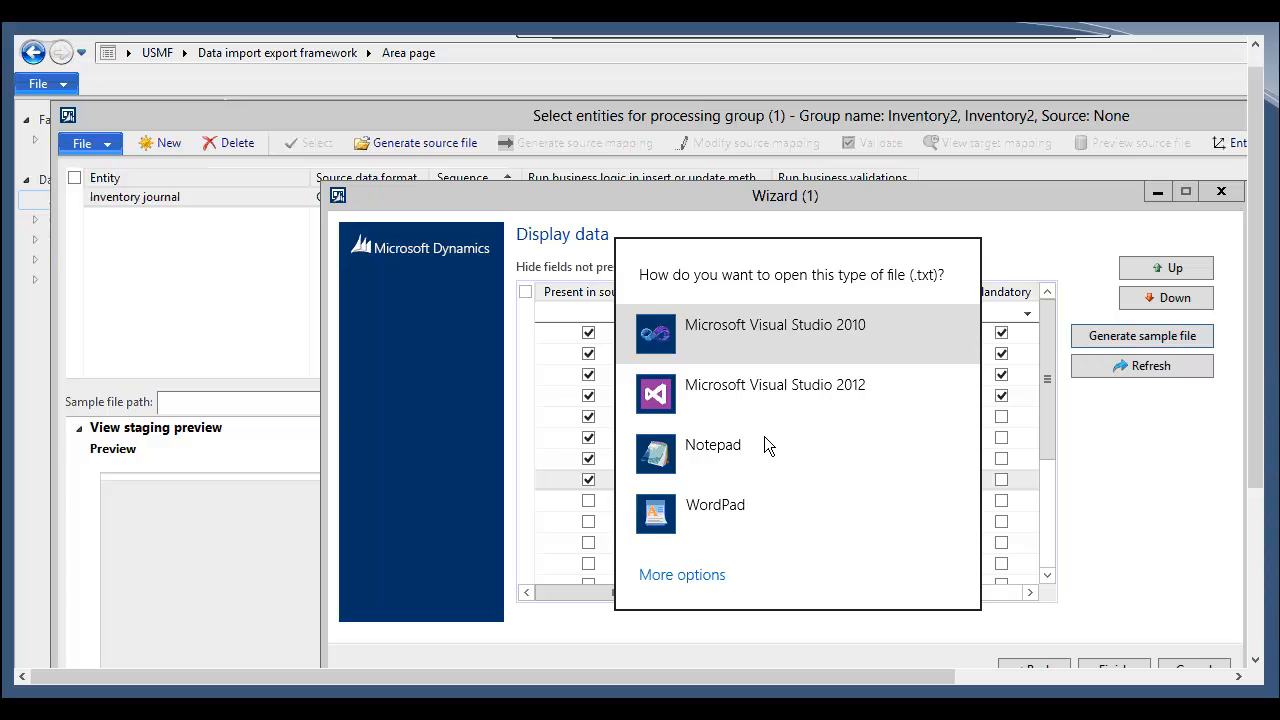
{"action": "left_click", "coordinate": [772, 449]}
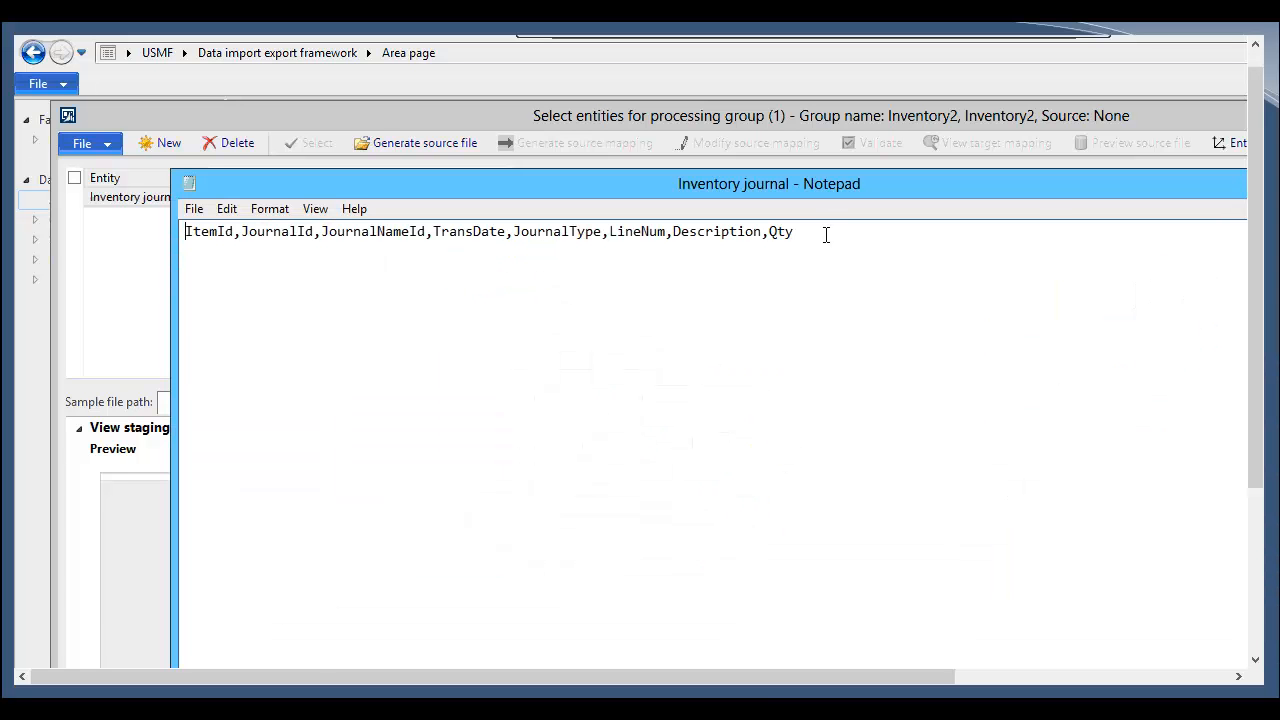
{"action": "left_click", "coordinate": [821, 236]}
{"action": "key", "text": "alt+F4"}
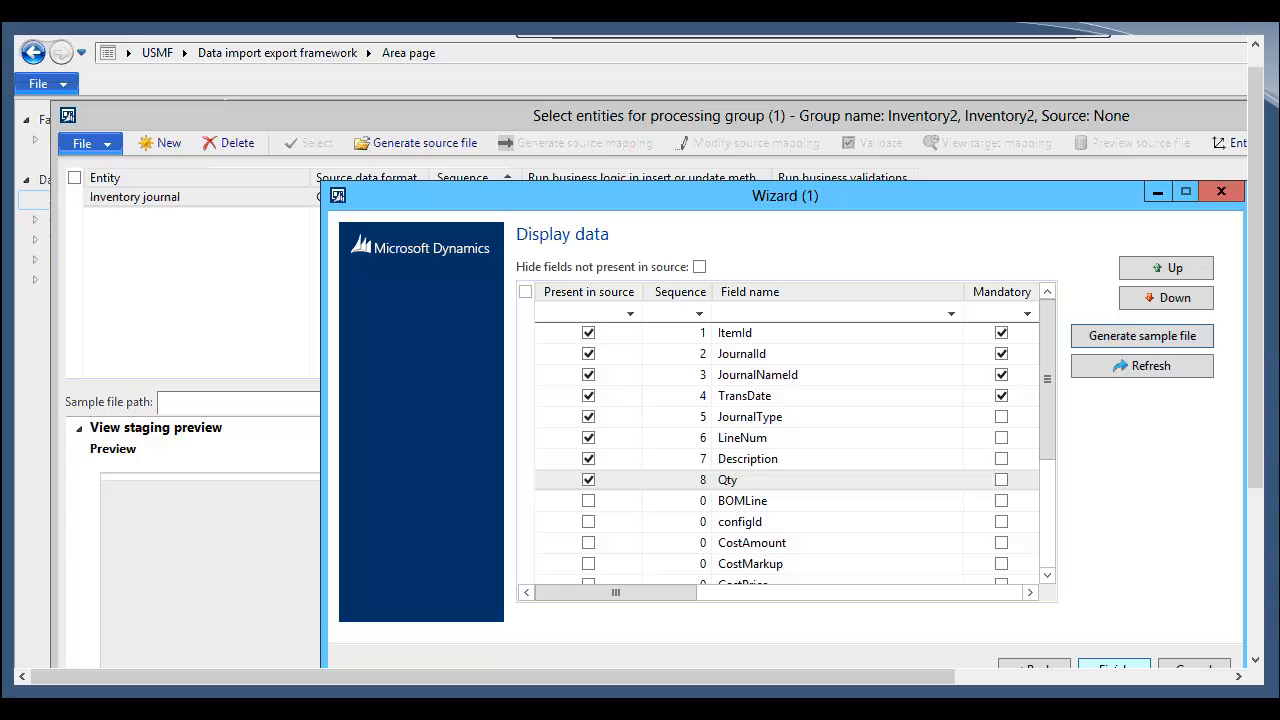
Step: Finish the wizard and open InventoryImportJCMov.Adj from the desktop ImportFiles folder in Excel
{"action": "left_click", "coordinate": [1113, 667]}
{"action": "left_click", "coordinate": [644, 404]}
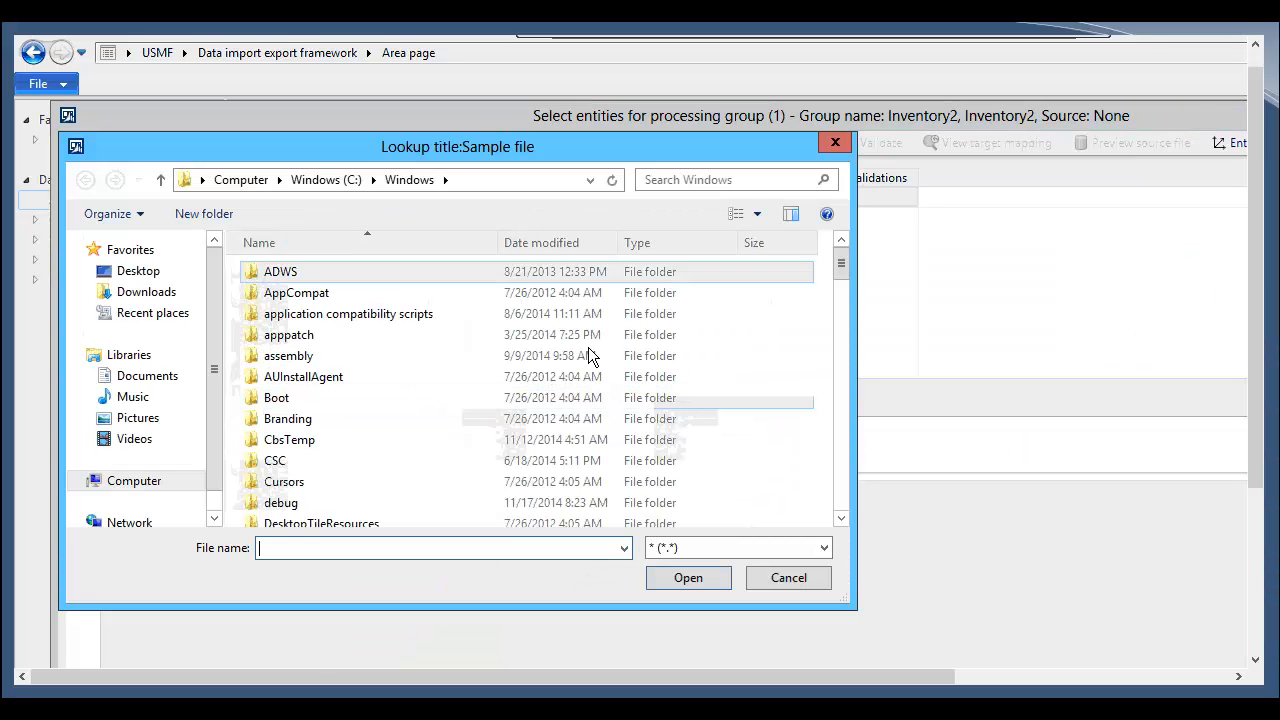
{"action": "left_click", "coordinate": [123, 270]}
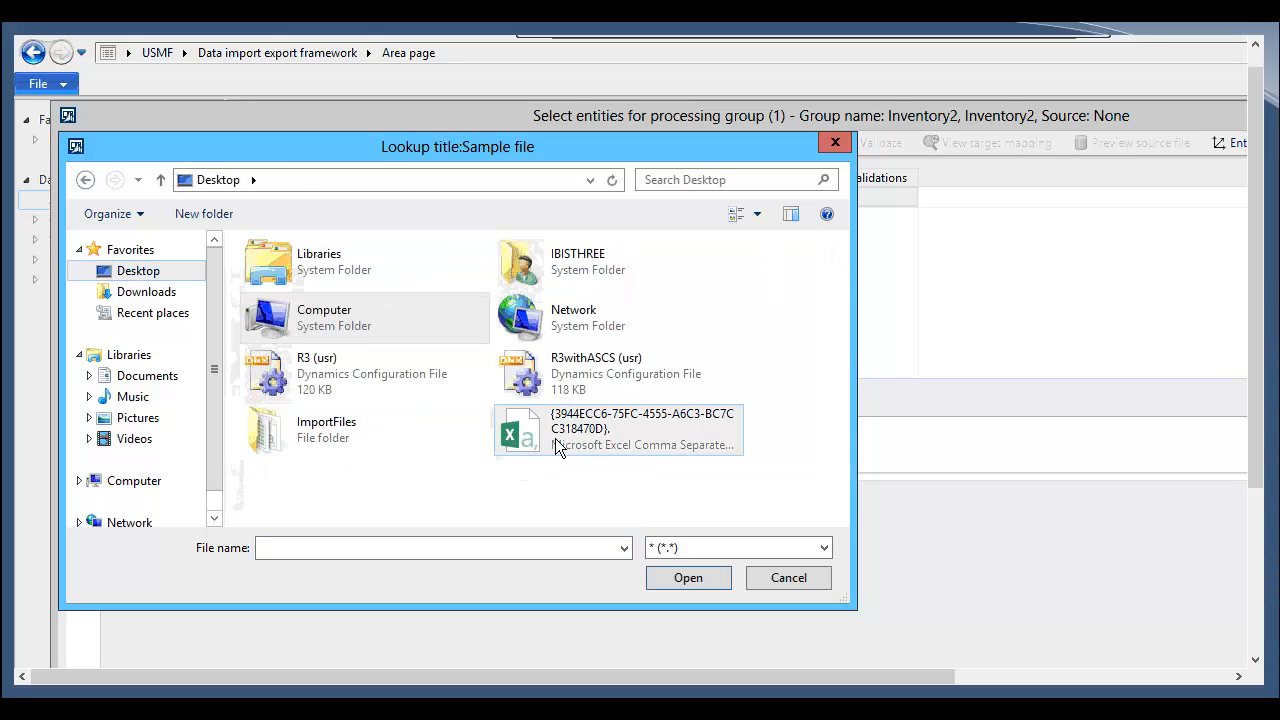
{"action": "double_click", "coordinate": [385, 428]}
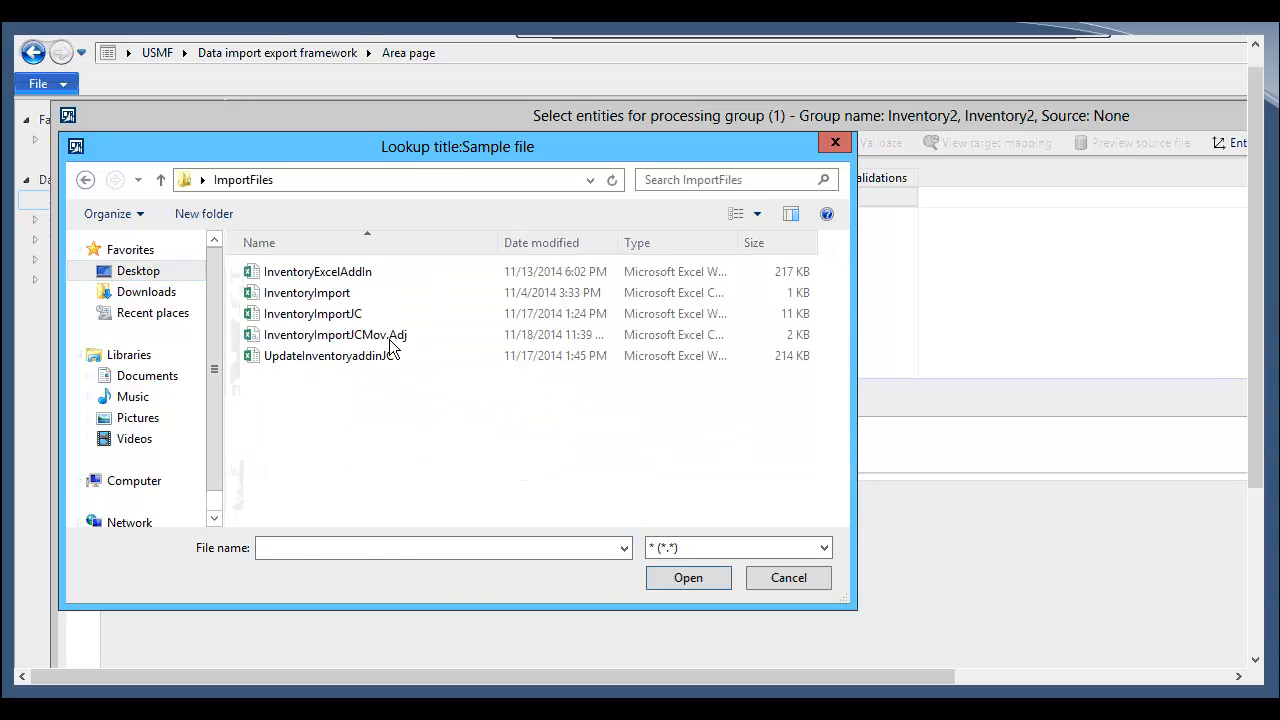
{"action": "left_click", "coordinate": [389, 339]}
{"action": "right_click", "coordinate": [389, 339]}
{"action": "left_click", "coordinate": [426, 379]}
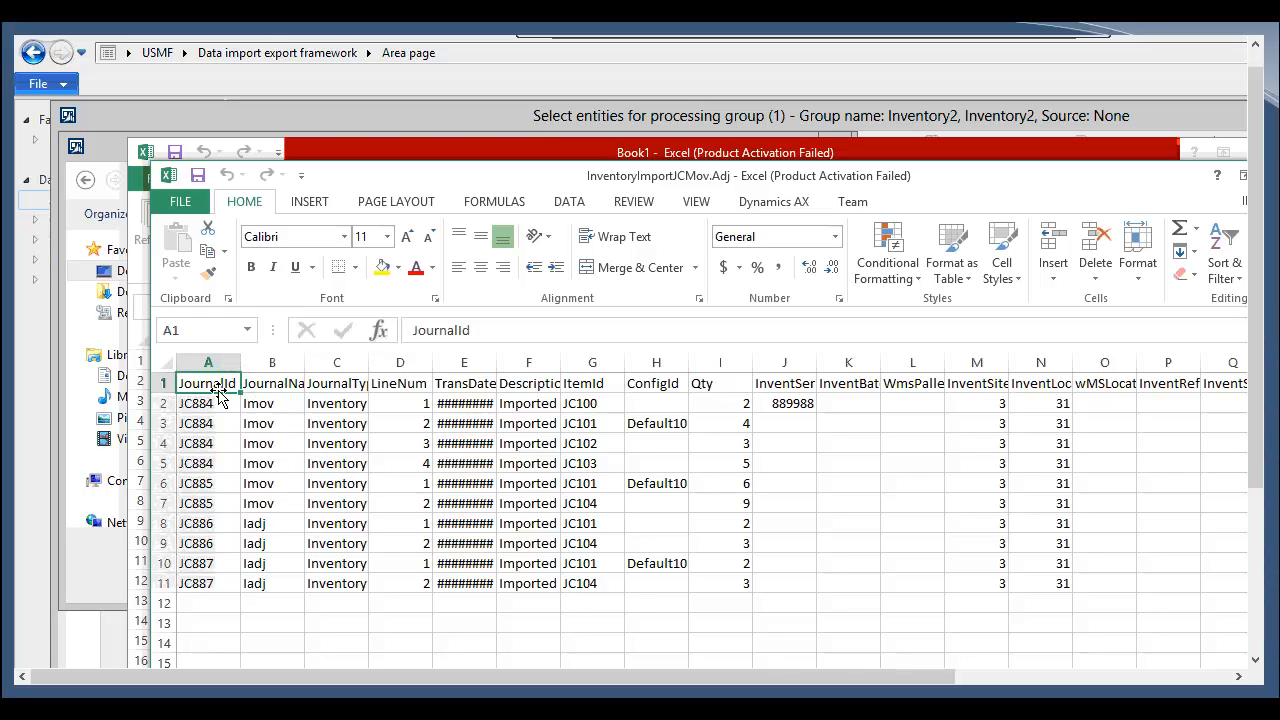
Step: Examine the journal, journal type and line number values in the spreadsheet's first columns
{"action": "key", "text": "Right"}
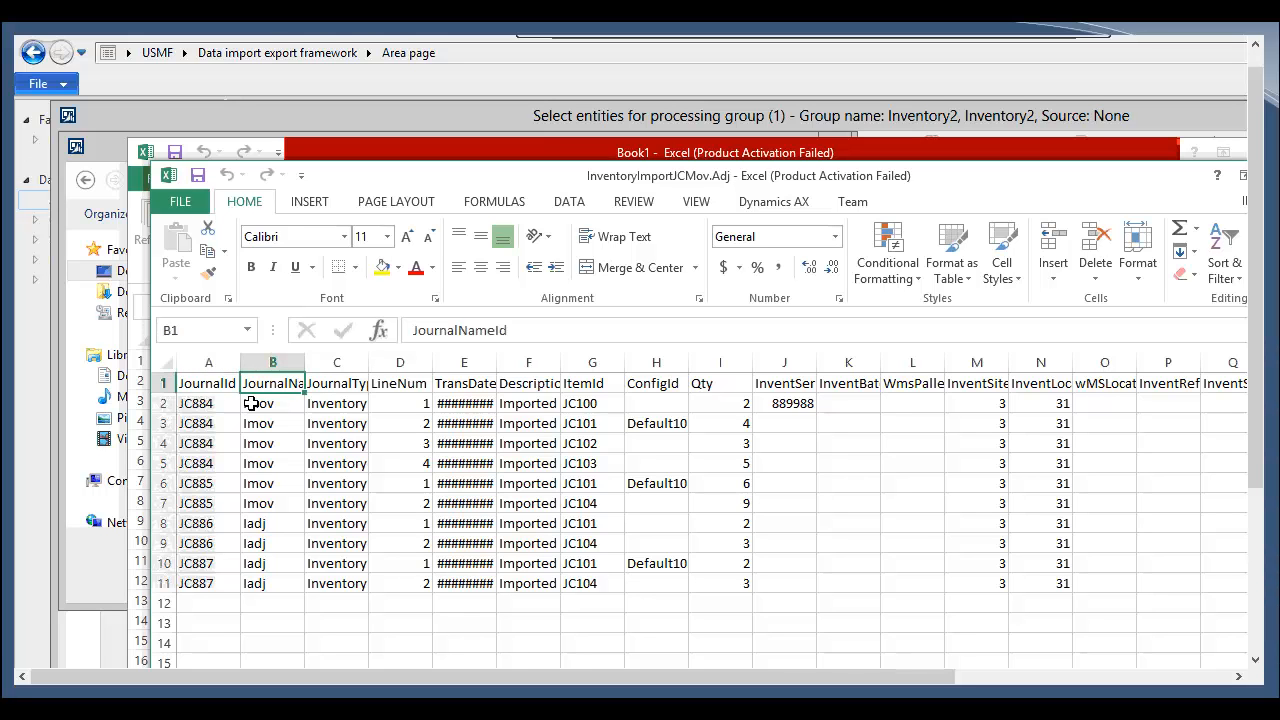
{"action": "key", "text": "Right"}
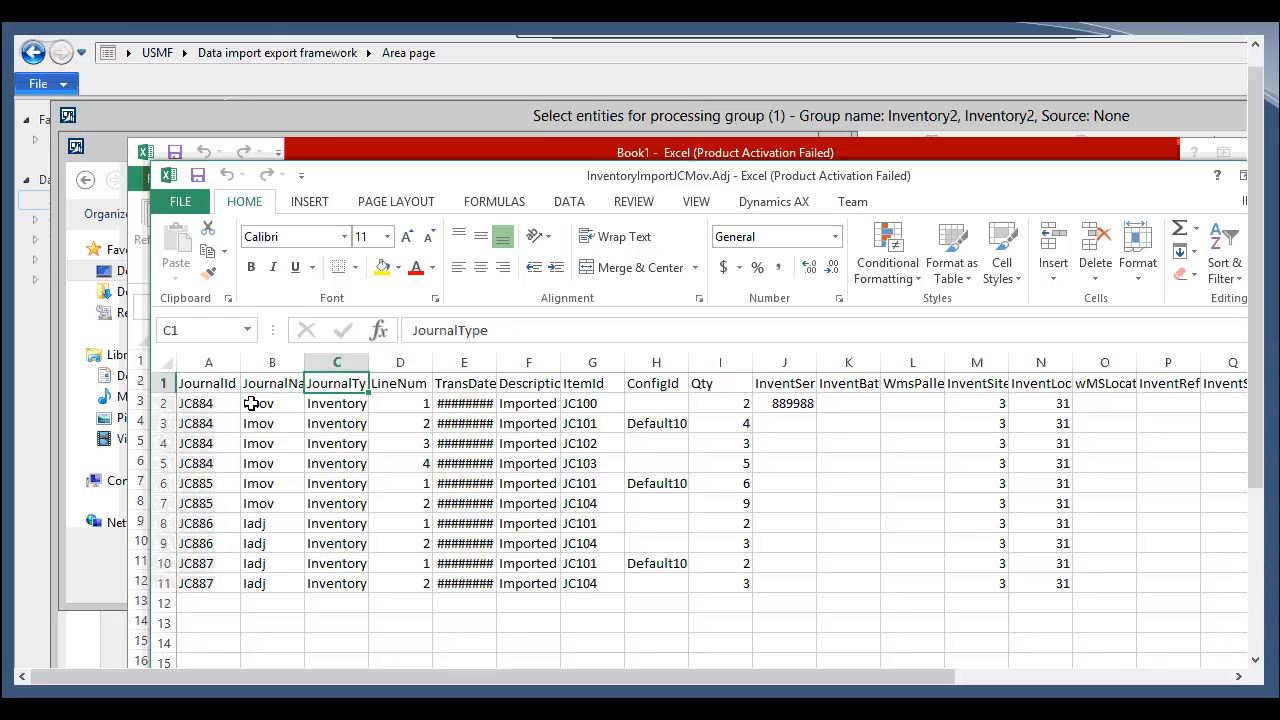
{"action": "key", "text": "Down"}
{"action": "key", "text": "Up"}
{"action": "key", "text": "Down"}
{"action": "key", "text": "Down"}
{"action": "key", "text": "Down"}
{"action": "key", "text": "Down"}
{"action": "key", "text": "Down"}
{"action": "key", "text": "Down"}
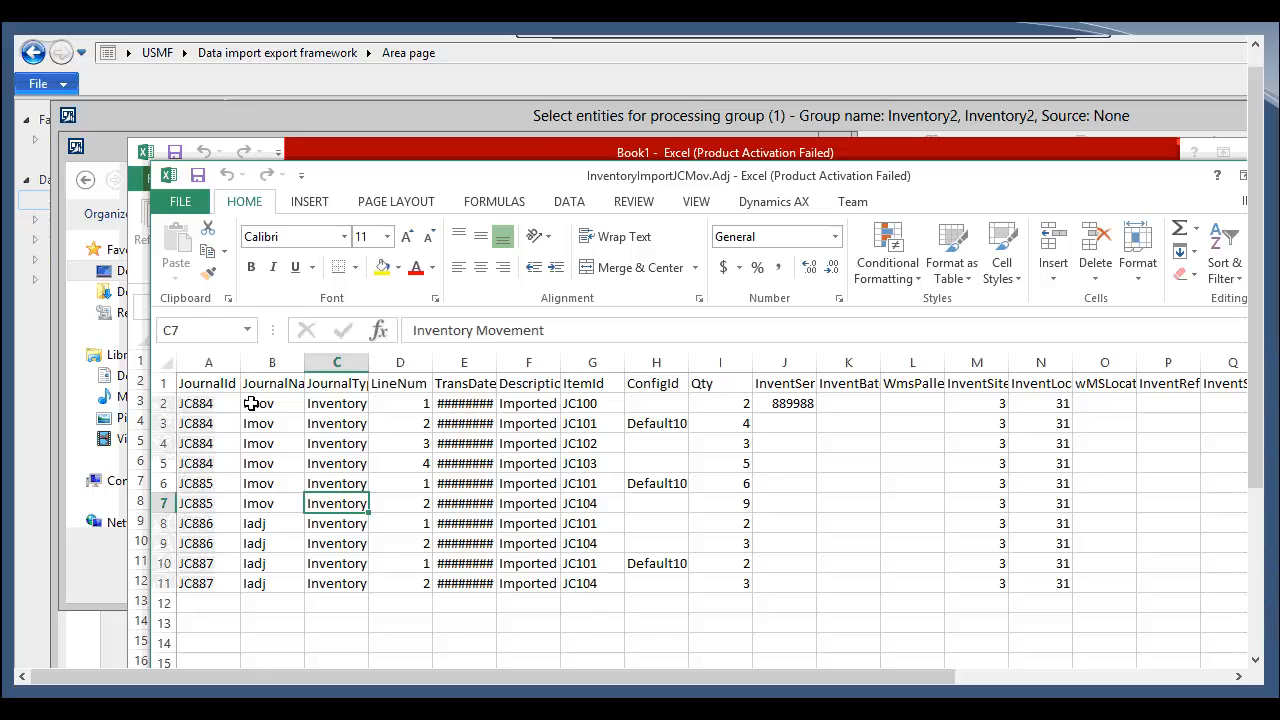
{"action": "key", "text": "Down"}
{"action": "key", "text": "Down"}
{"action": "key", "text": "Down"}
{"action": "key", "text": "Up"}
{"action": "key", "text": "Up"}
{"action": "key", "text": "Up"}
{"action": "key", "text": "Up"}
{"action": "key", "text": "Up"}
{"action": "key", "text": "Up"}
{"action": "key", "text": "Up"}
{"action": "key", "text": "Up"}
{"action": "key", "text": "Up"}
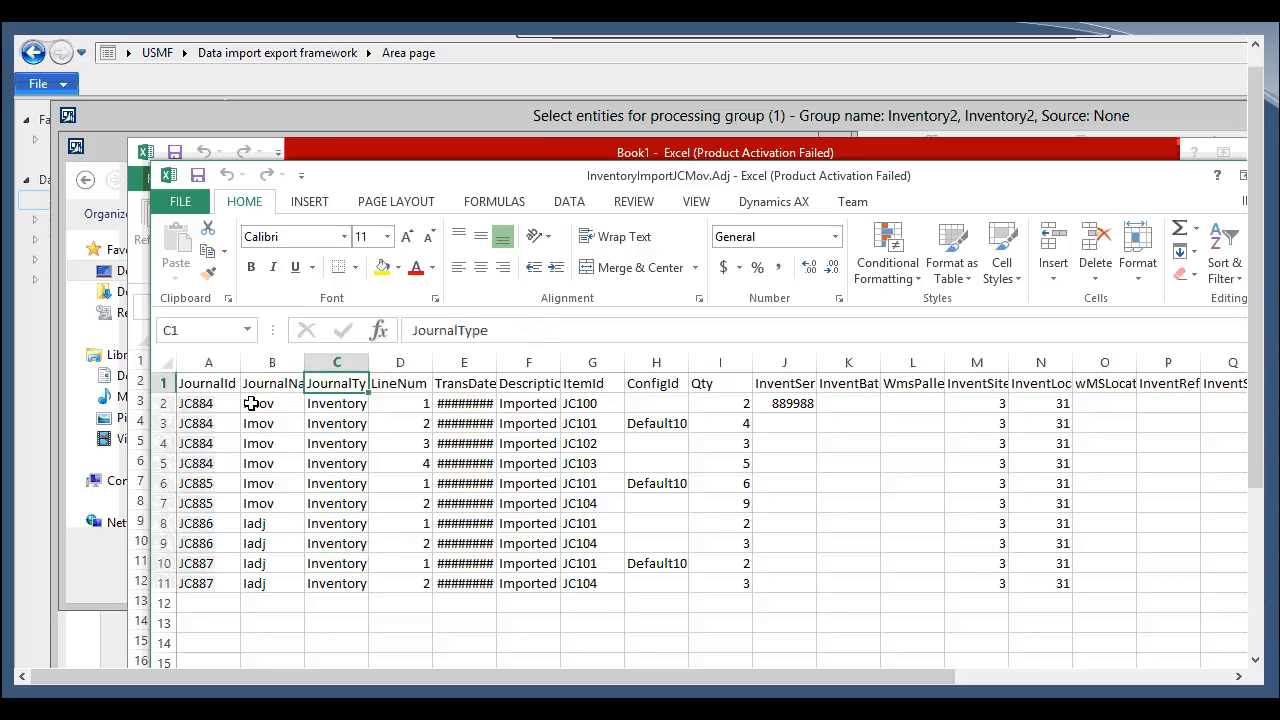
{"action": "key", "text": "Right"}
{"action": "key", "text": "Down"}
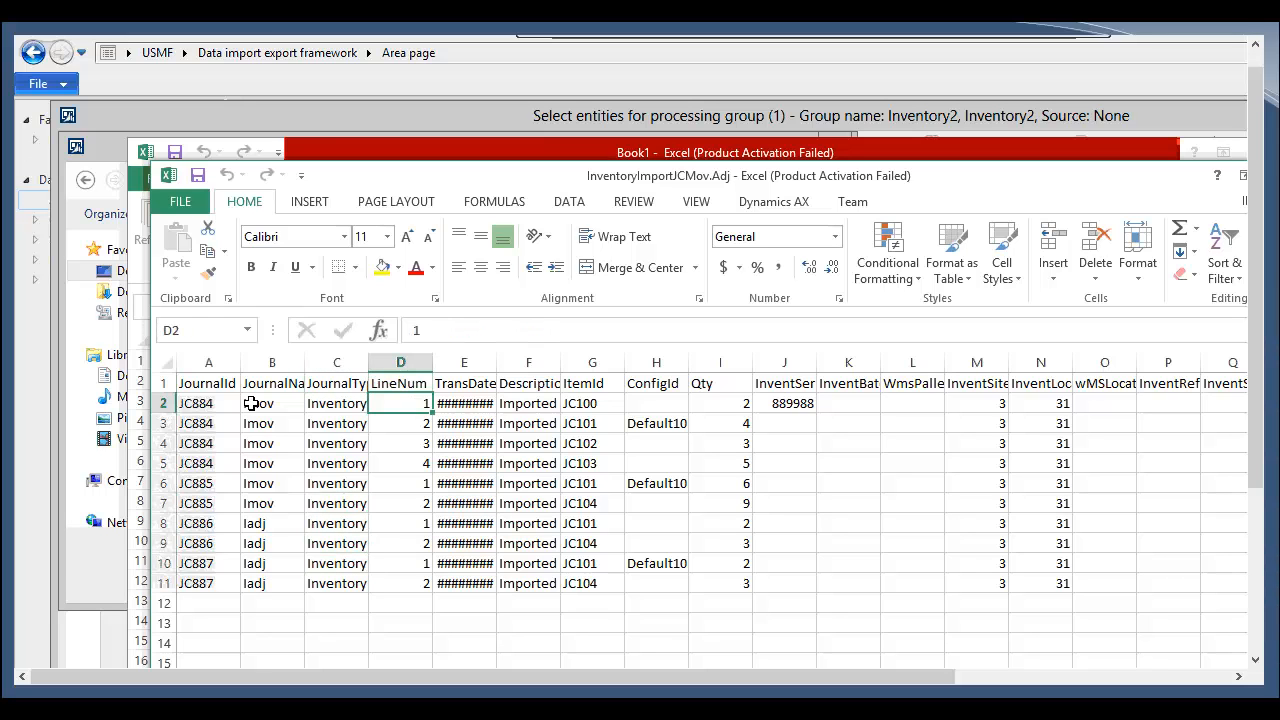
{"action": "key", "text": "Up"}
Step: Widen the TransDate column and set every row's transaction date to 11/18/2014
{"action": "left_click_drag", "start_coordinate": [496, 363], "coordinate": [562, 364]}
{"action": "left_click", "coordinate": [527, 403]}
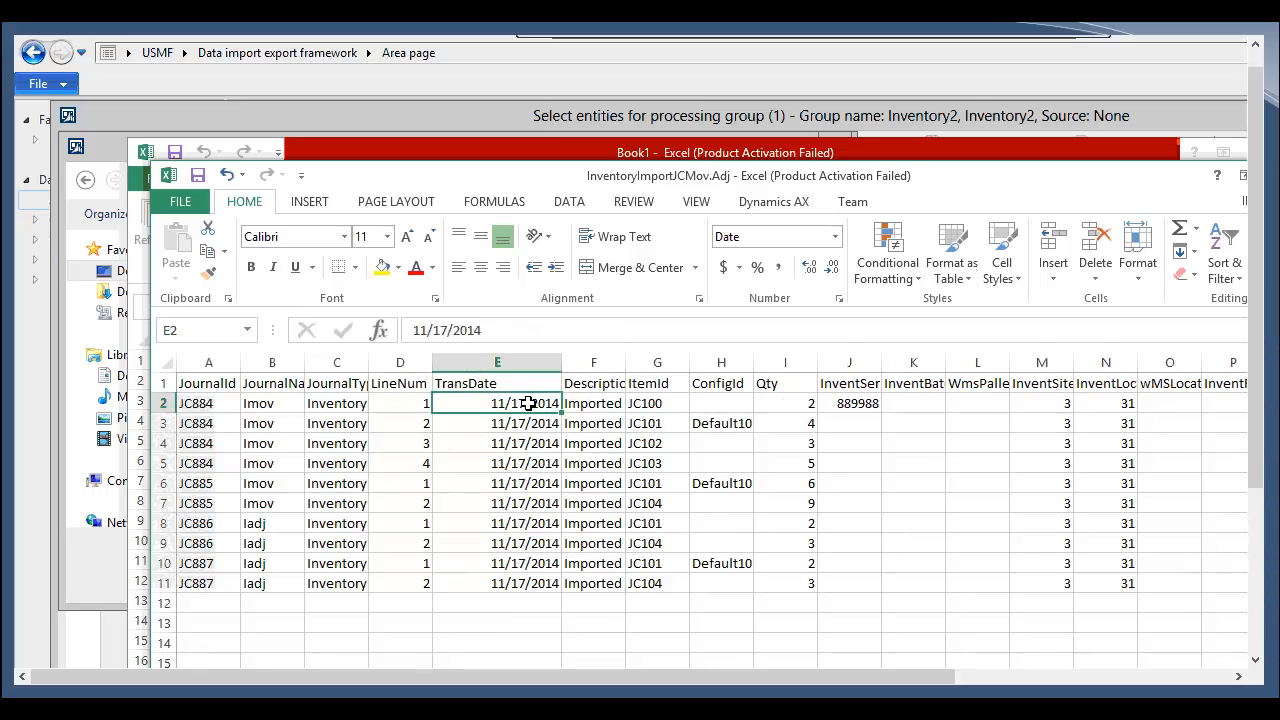
{"action": "double_click", "coordinate": [527, 403]}
{"action": "key", "text": "Return"}
{"action": "left_click", "coordinate": [527, 403]}
{"action": "key", "text": "ctrl+c"}
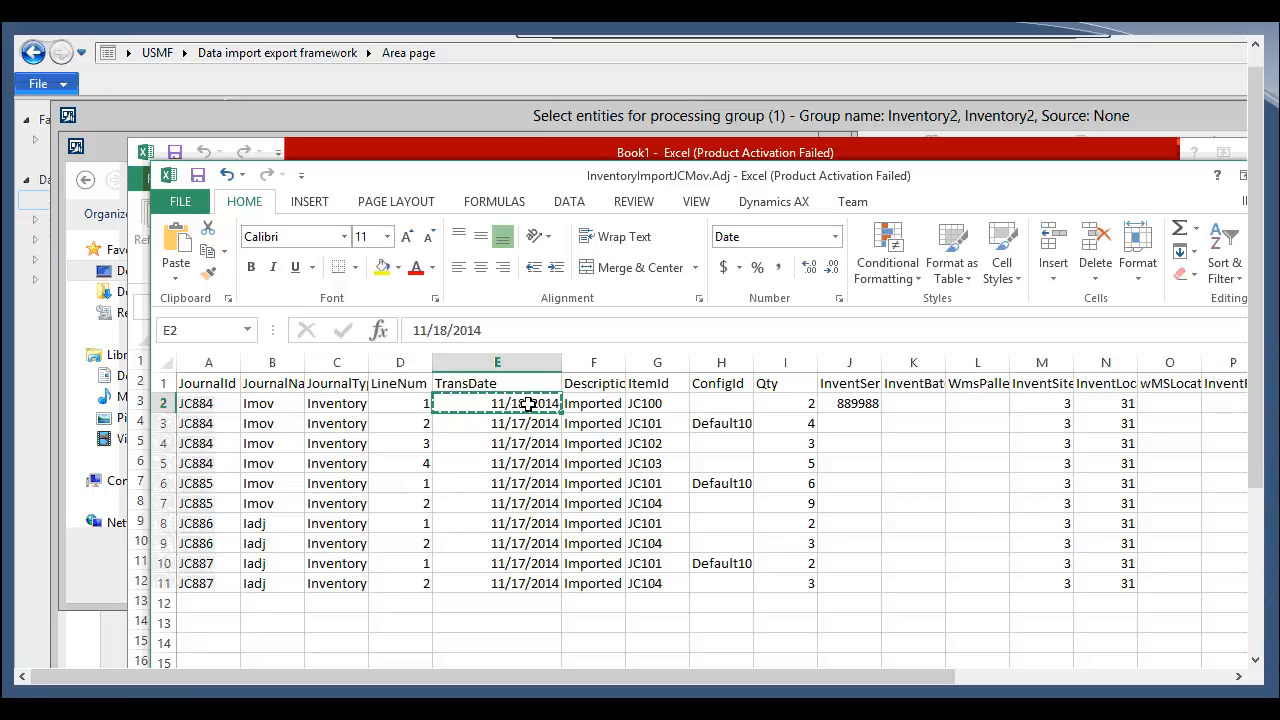
{"action": "key", "text": "ctrl+shift+Down"}
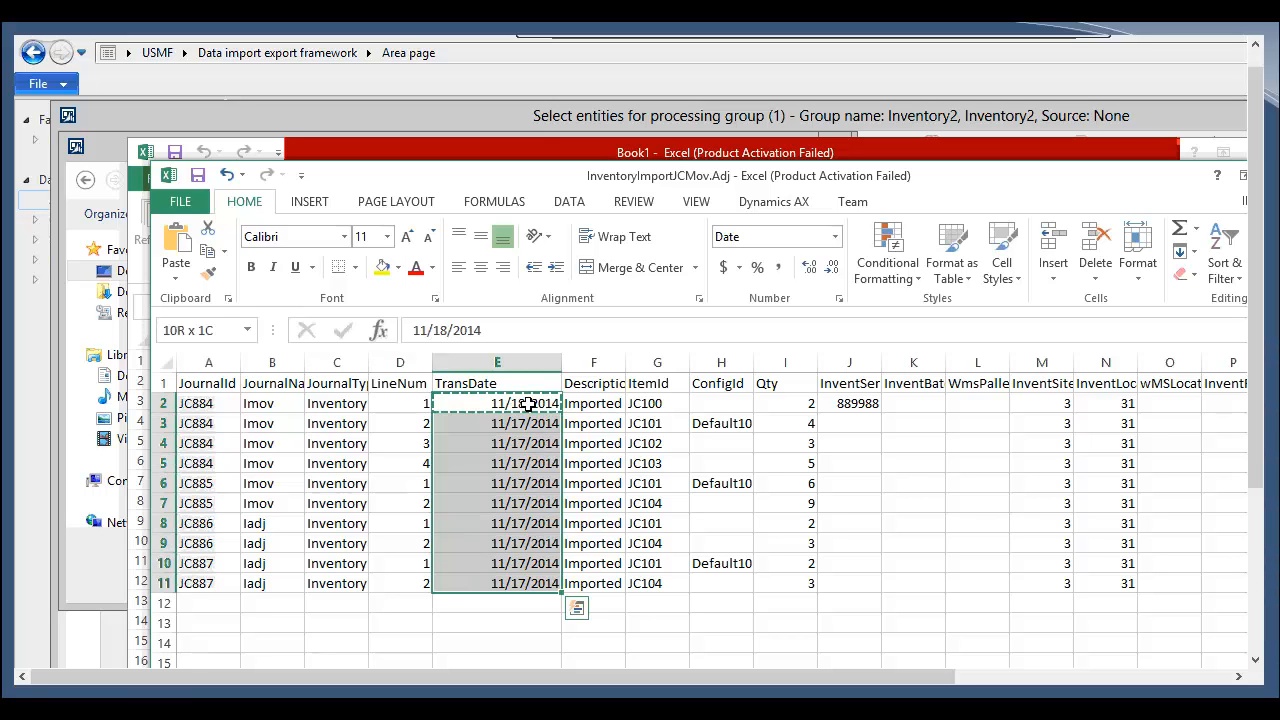
{"action": "key", "text": "ctrl+v"}
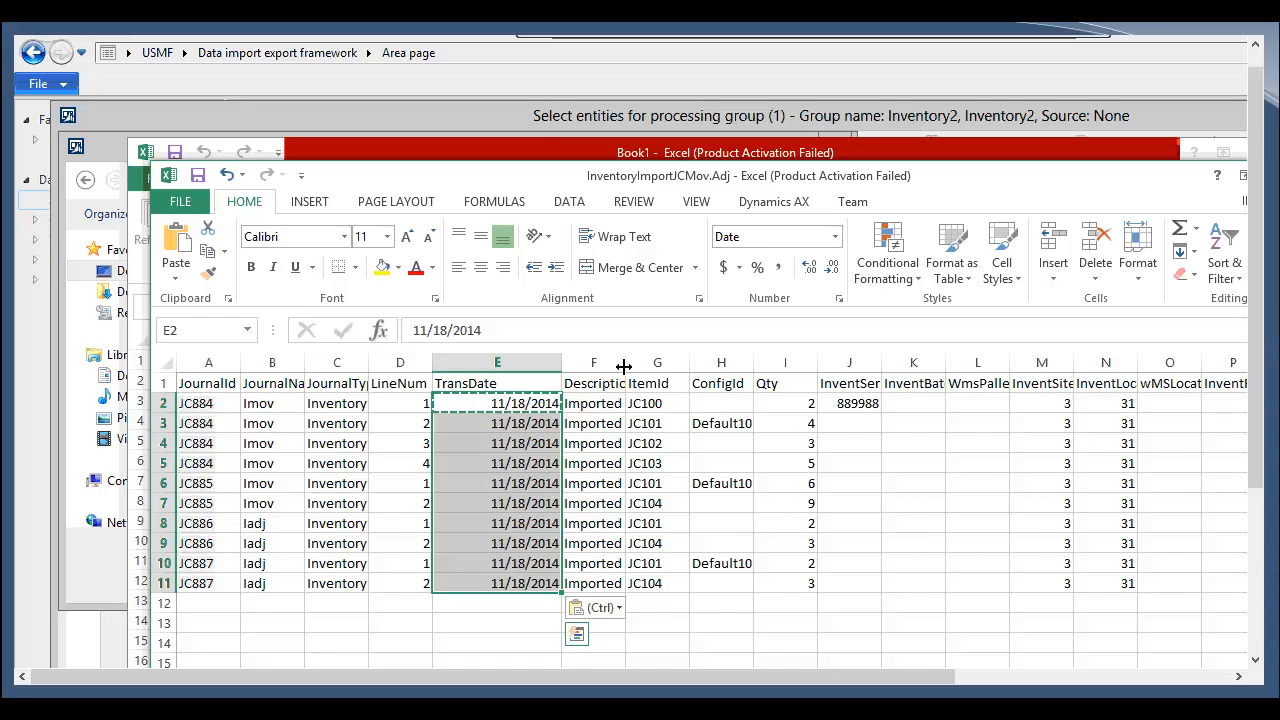
Step: Widen the Description and InventSerialId columns to show their full contents
{"action": "left_click", "coordinate": [660, 421]}
{"action": "left_click_drag", "start_coordinate": [626, 362], "coordinate": [655, 362]}
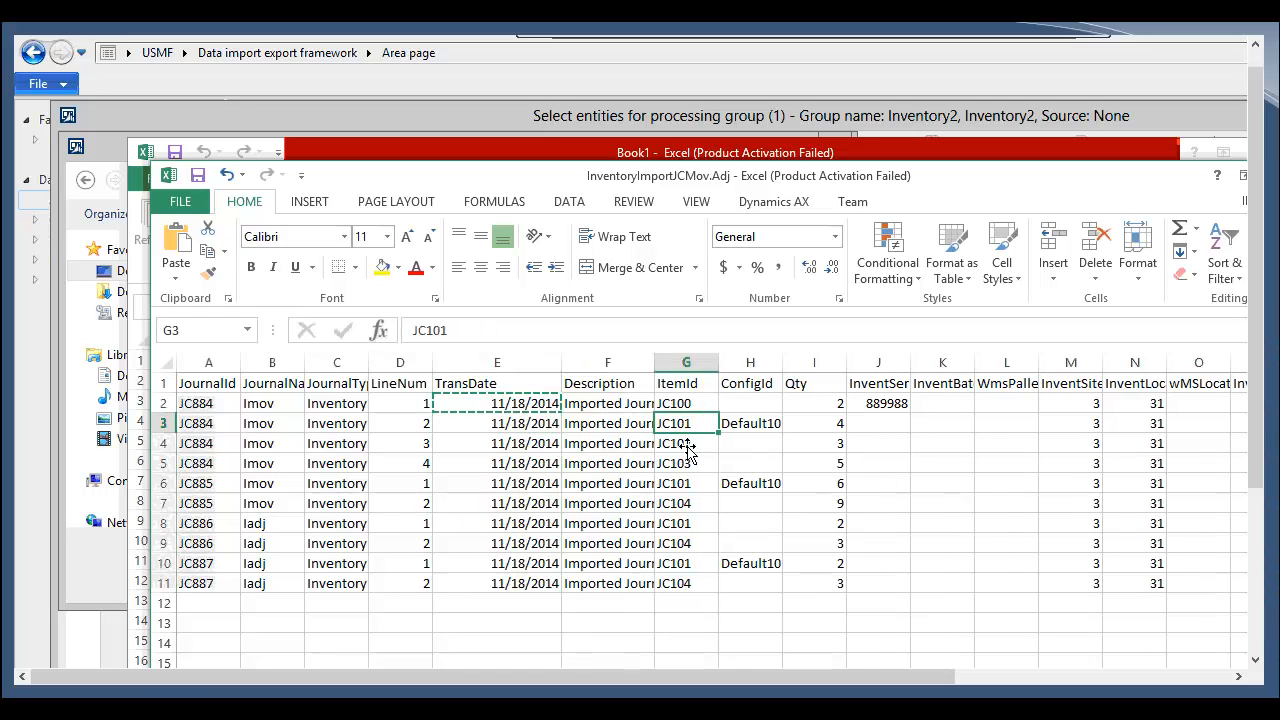
{"action": "left_click", "coordinate": [749, 438]}
{"action": "left_click", "coordinate": [754, 428]}
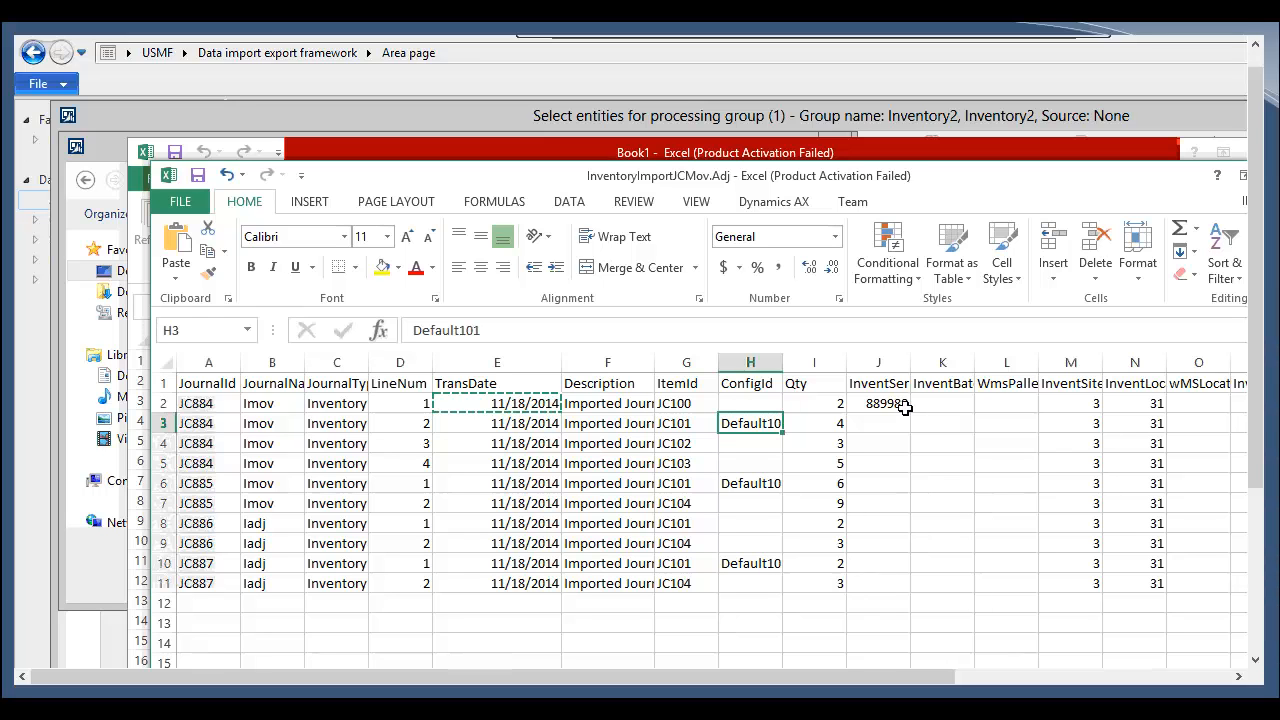
{"action": "double_click", "coordinate": [909, 372]}
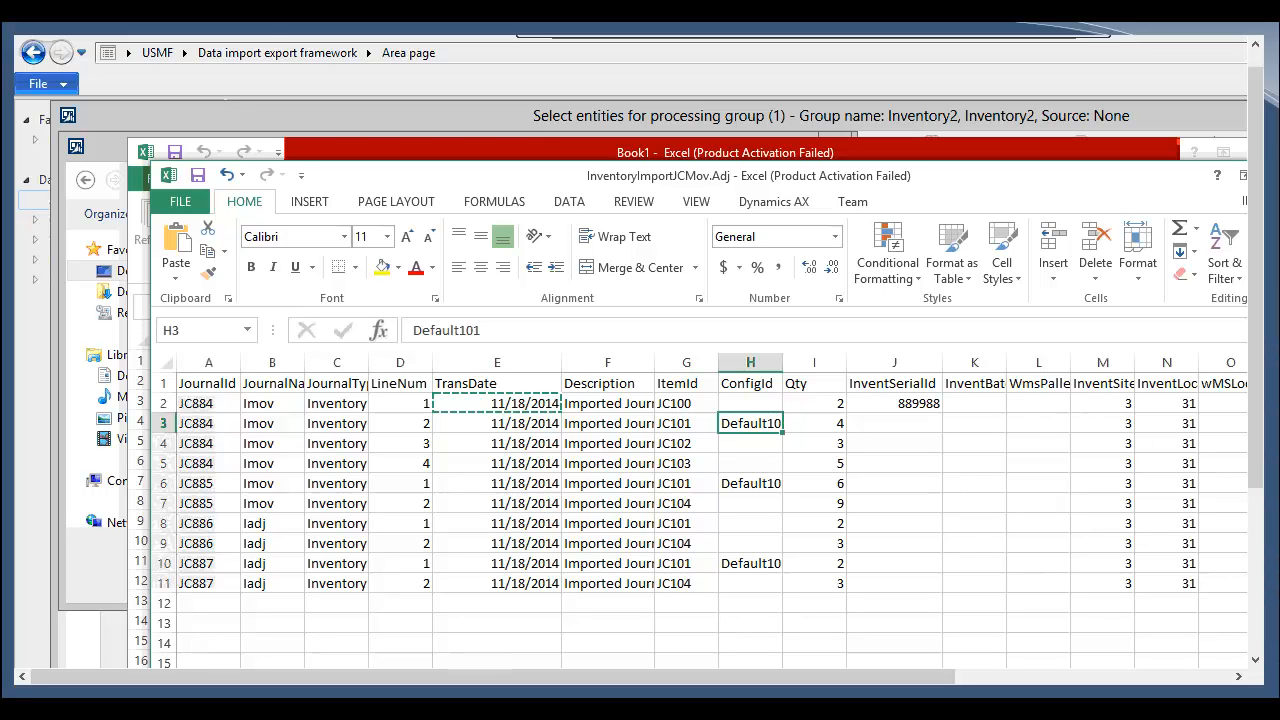
Step: Scroll right and inspect the values in the columns further along the sheet
{"action": "scroll", "coordinate": [700, 500], "scroll_direction": "right", "scroll_amount": 3}
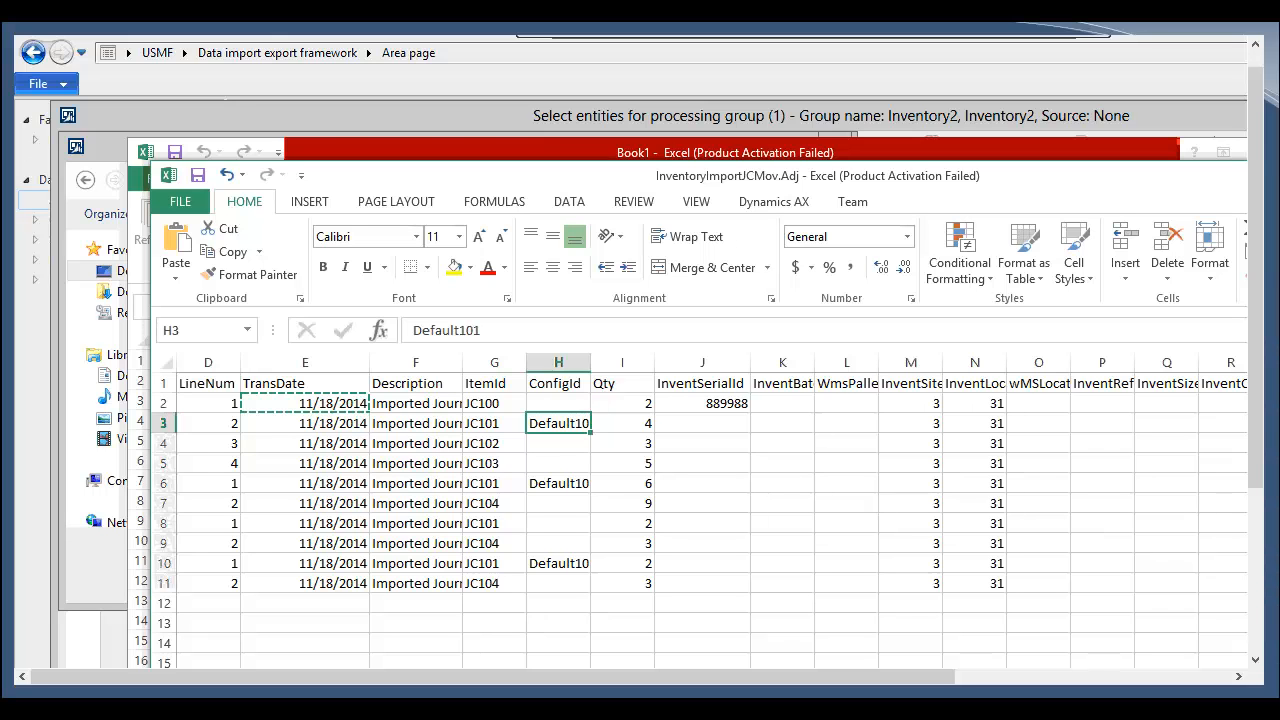
{"action": "left_click", "coordinate": [1275, 503]}
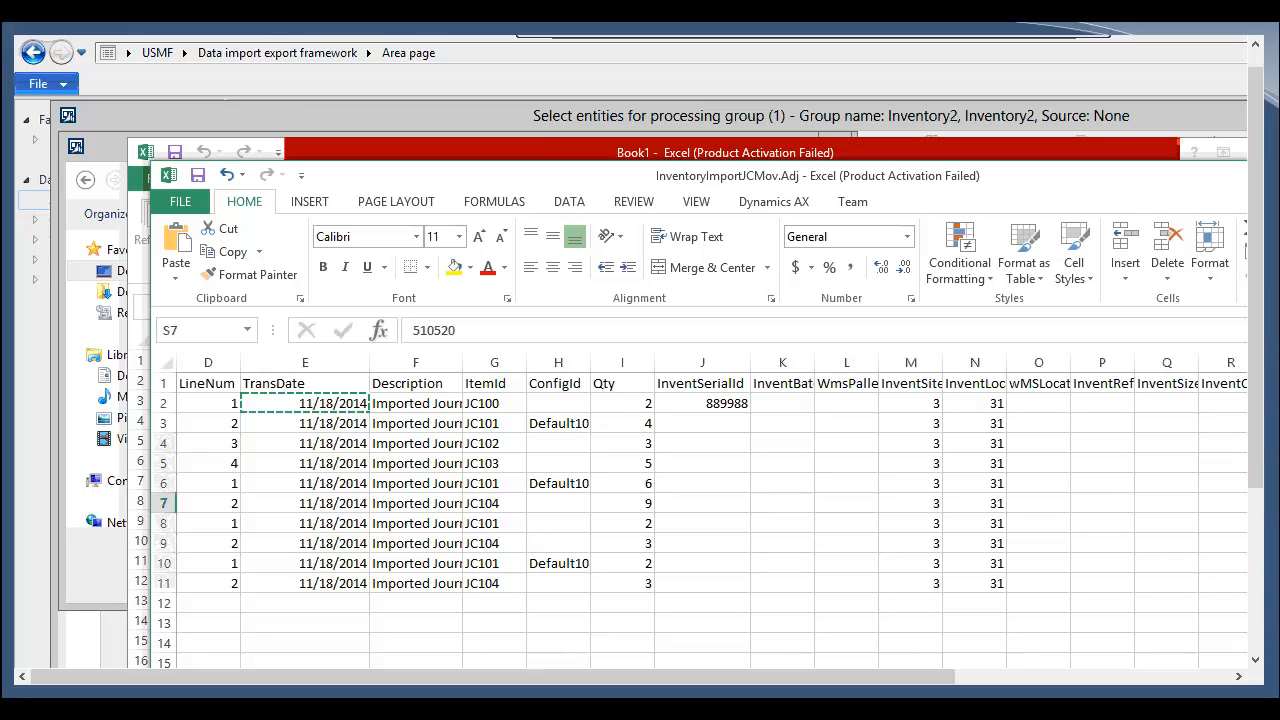
{"action": "left_click", "coordinate": [1270, 543]}
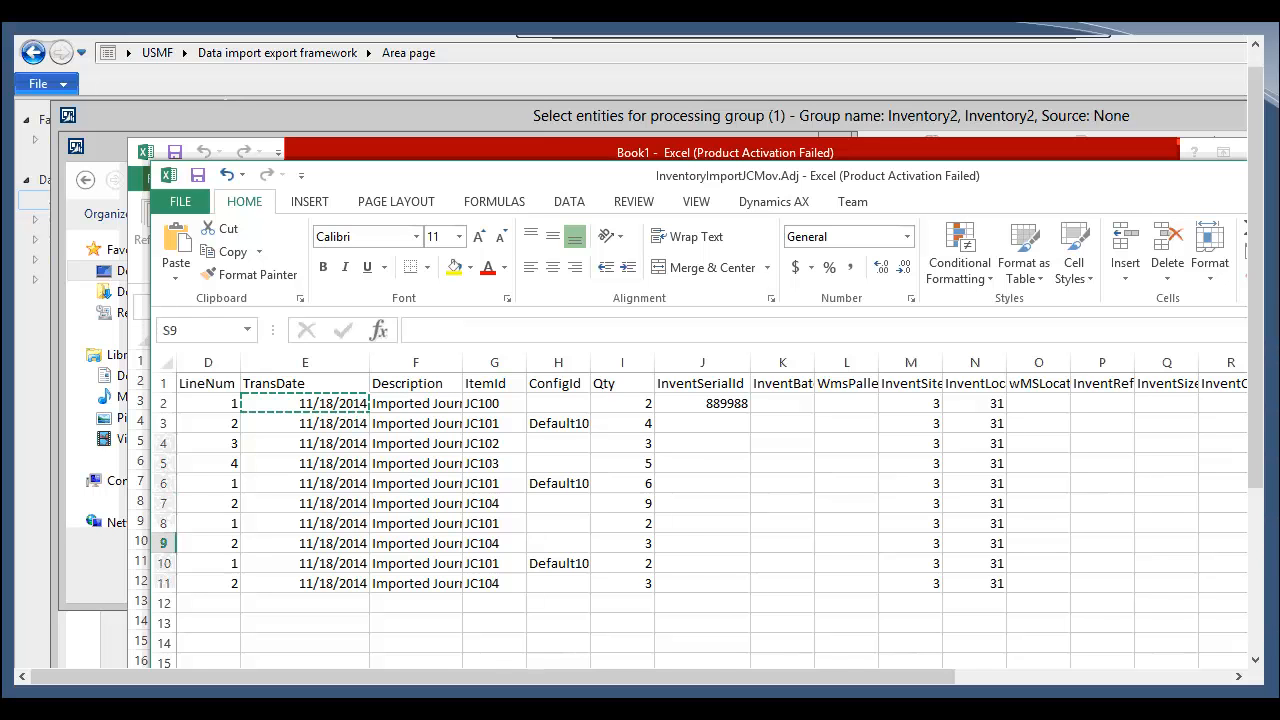
Step: Save the spreadsheet, keeping the CSV (Comma delimited) format
{"action": "scroll", "coordinate": [503, 580], "scroll_direction": "left", "scroll_amount": 3}
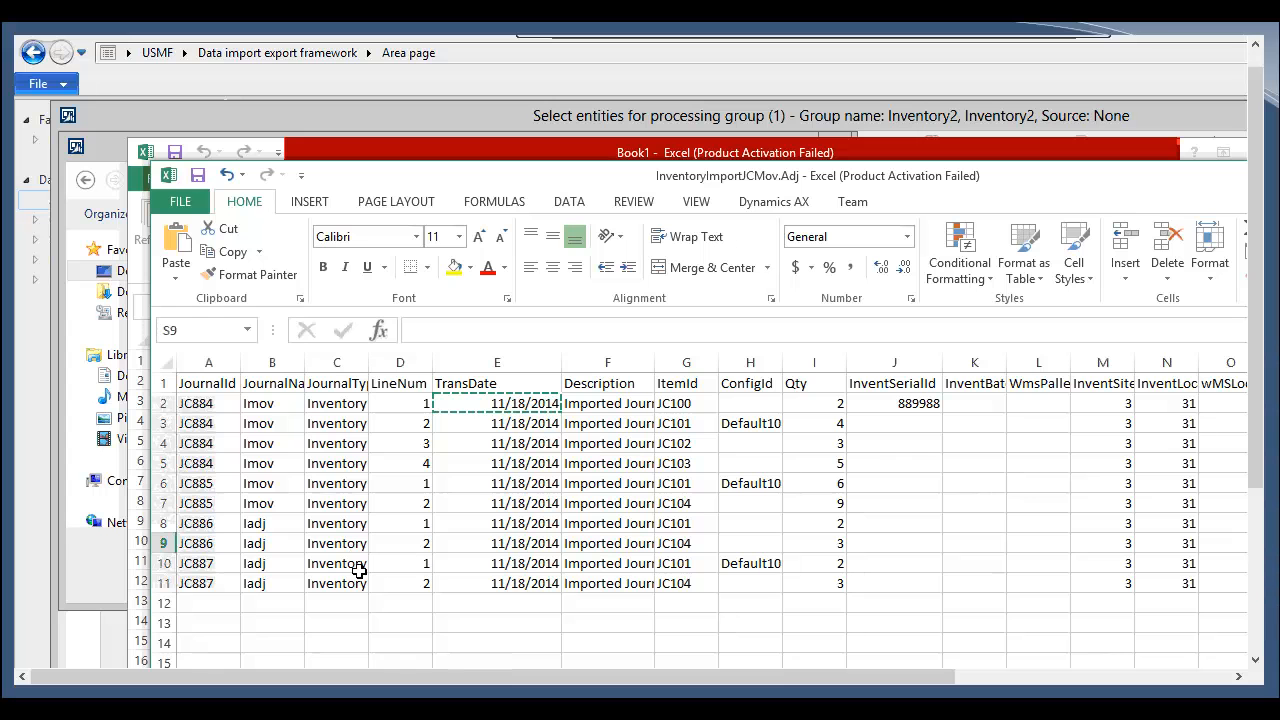
{"action": "left_click", "coordinate": [197, 175]}
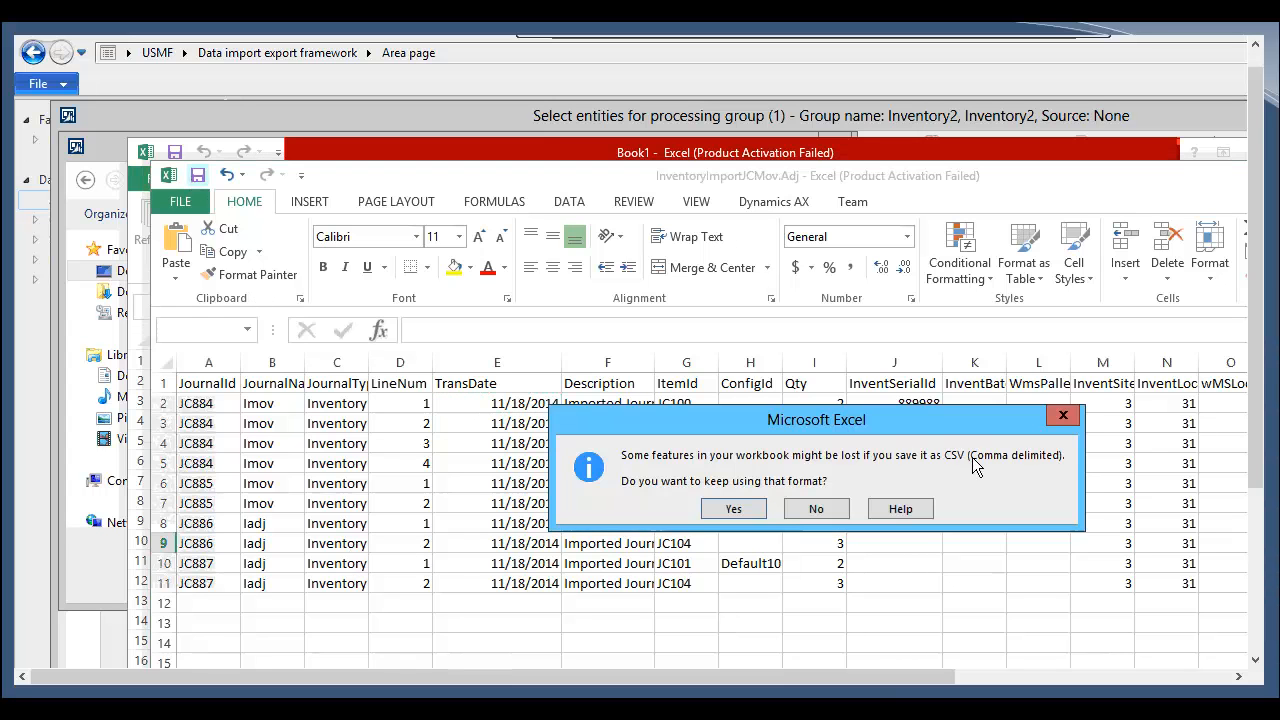
{"action": "left_click", "coordinate": [734, 509]}
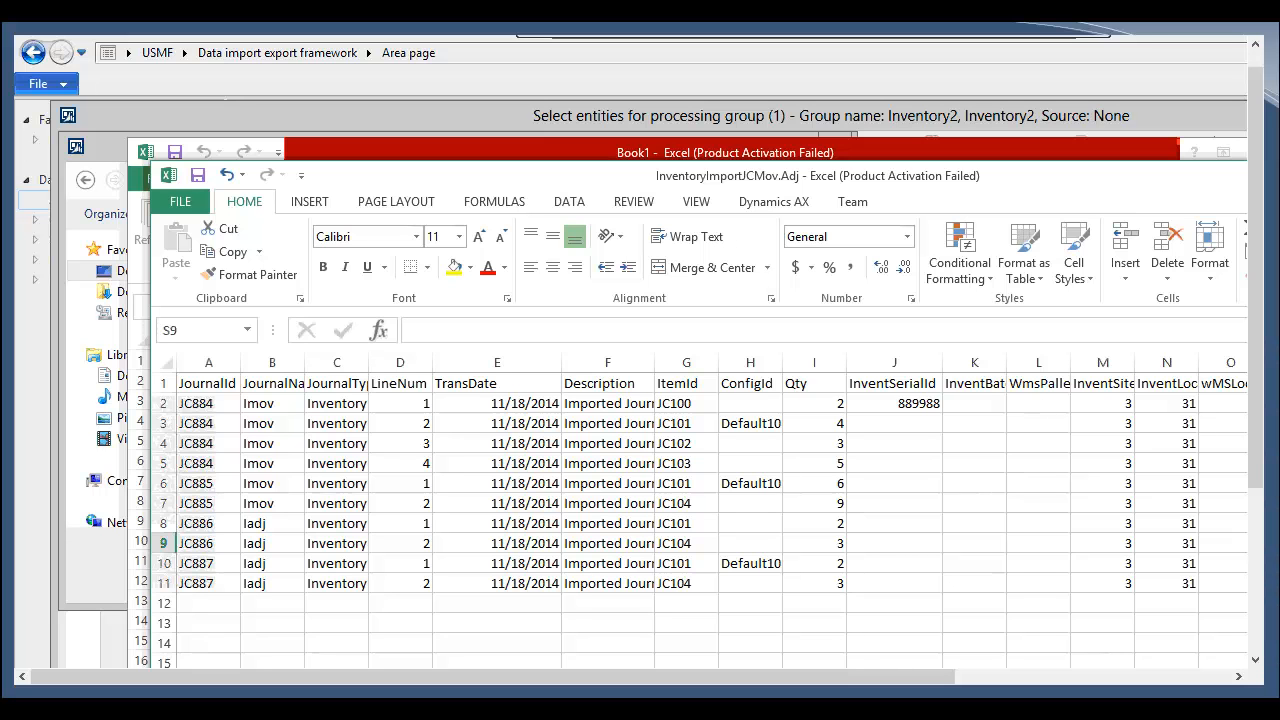
Step: Close Excel and pick InventoryImportJCMov.Adj as the sample file for the Inventory journal entity
{"action": "key", "text": "alt+F4"}
{"action": "left_click", "coordinate": [813, 477]}
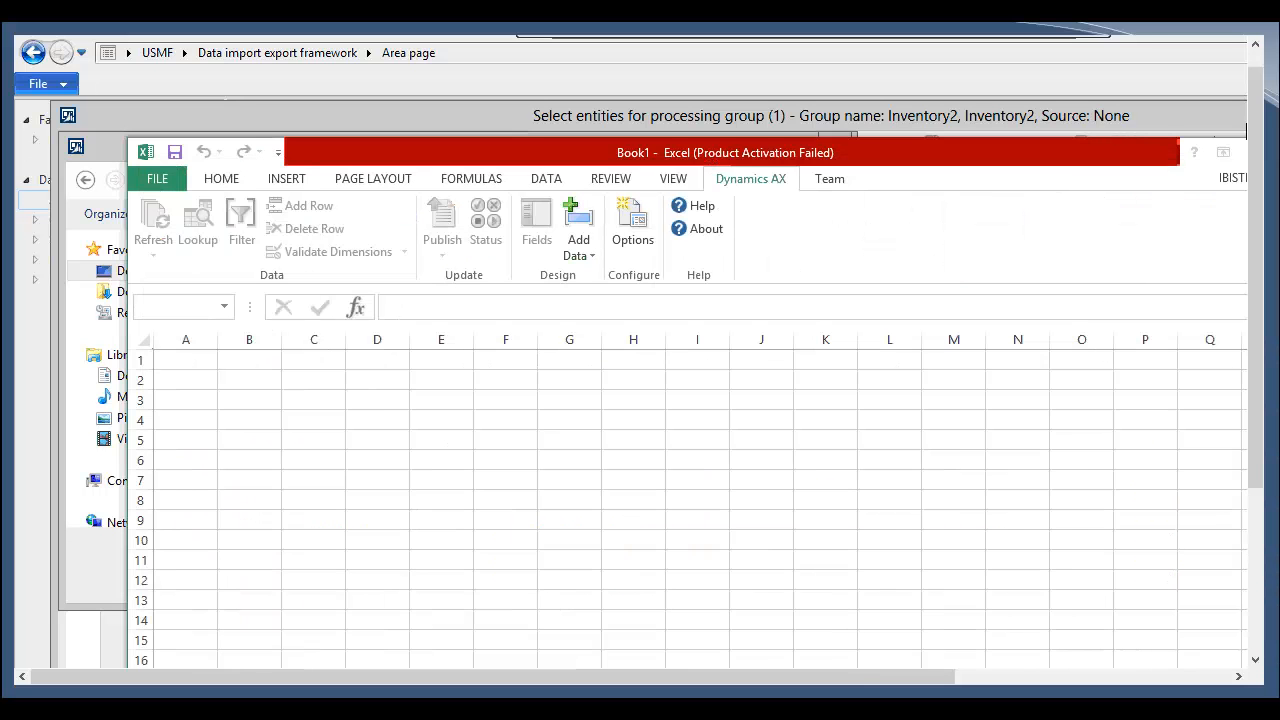
{"action": "key", "text": "alt+F4"}
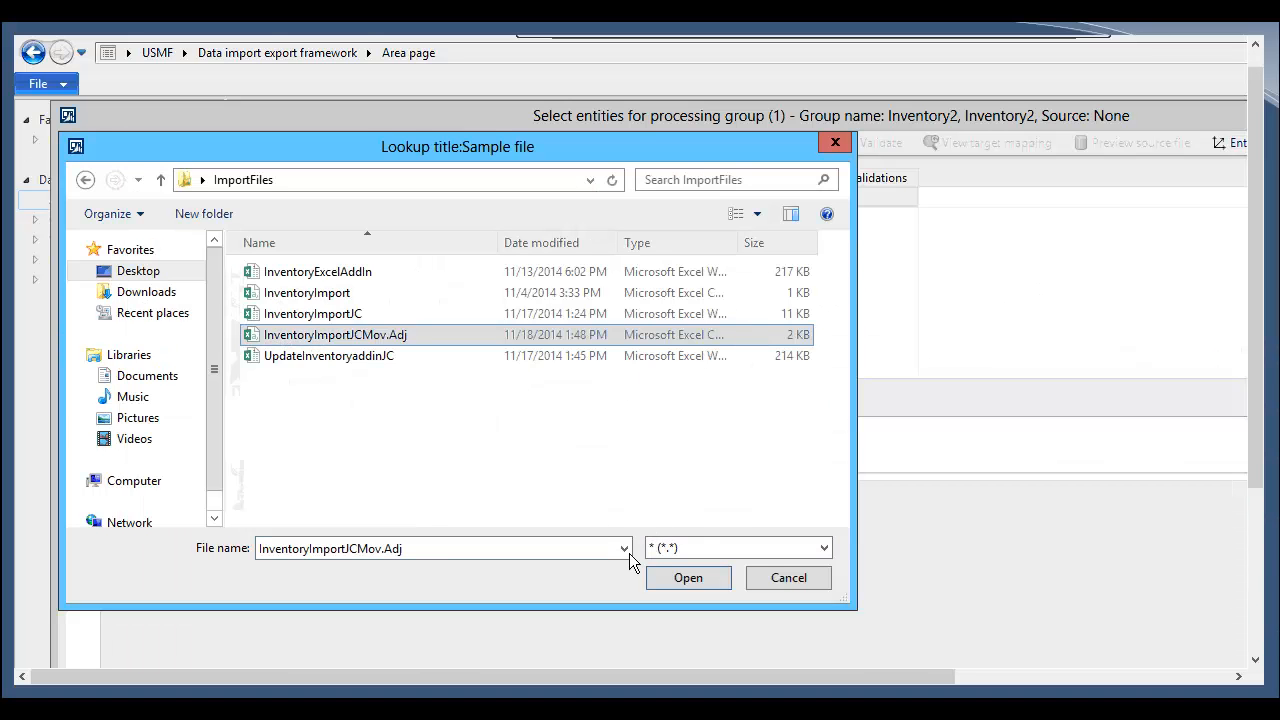
{"action": "left_click", "coordinate": [656, 577]}
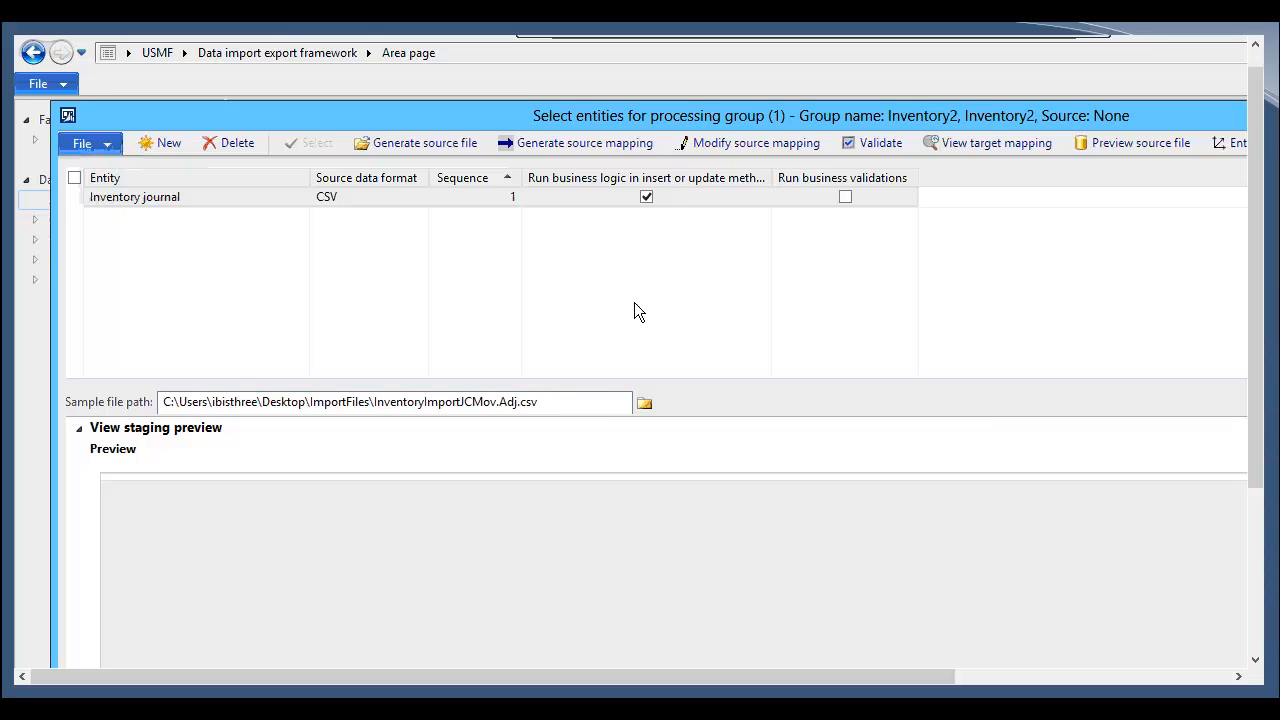
Step: Generate the source mapping for the Inventory journal entity and dismiss the message log
{"action": "left_click", "coordinate": [555, 145]}
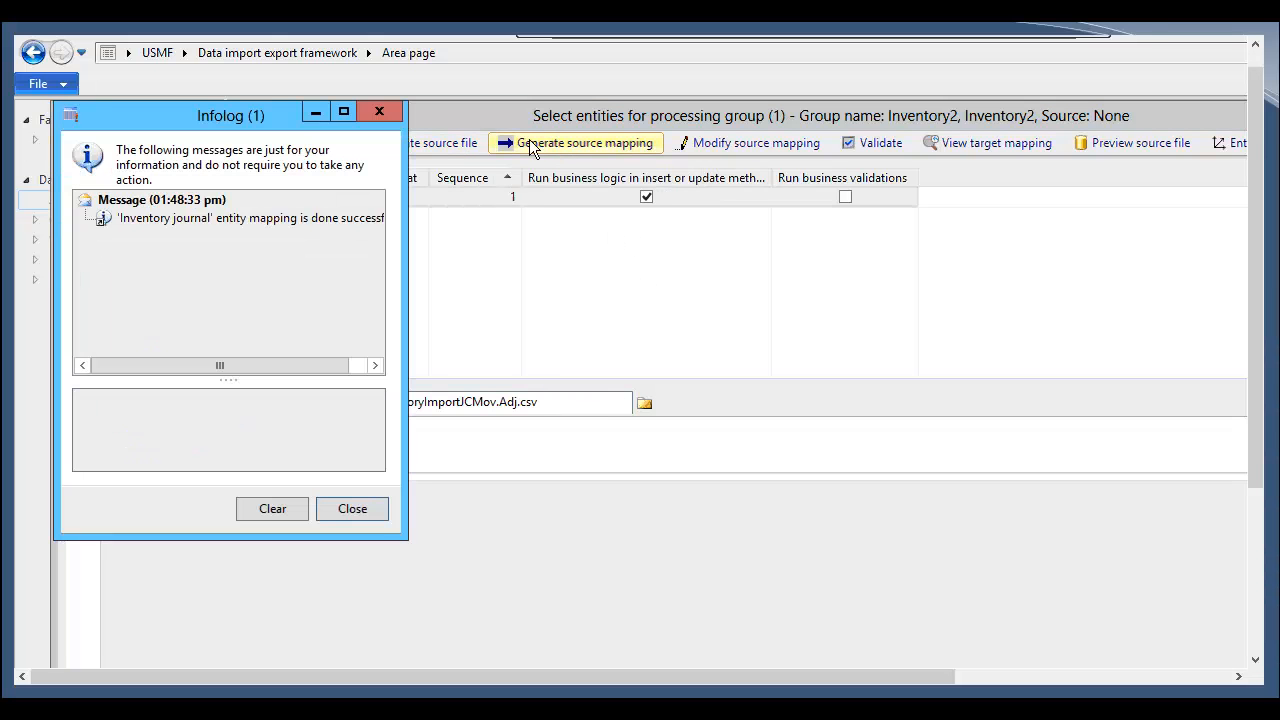
{"action": "left_click", "coordinate": [352, 371]}
{"action": "left_click_drag", "start_coordinate": [400, 537], "coordinate": [533, 632]}
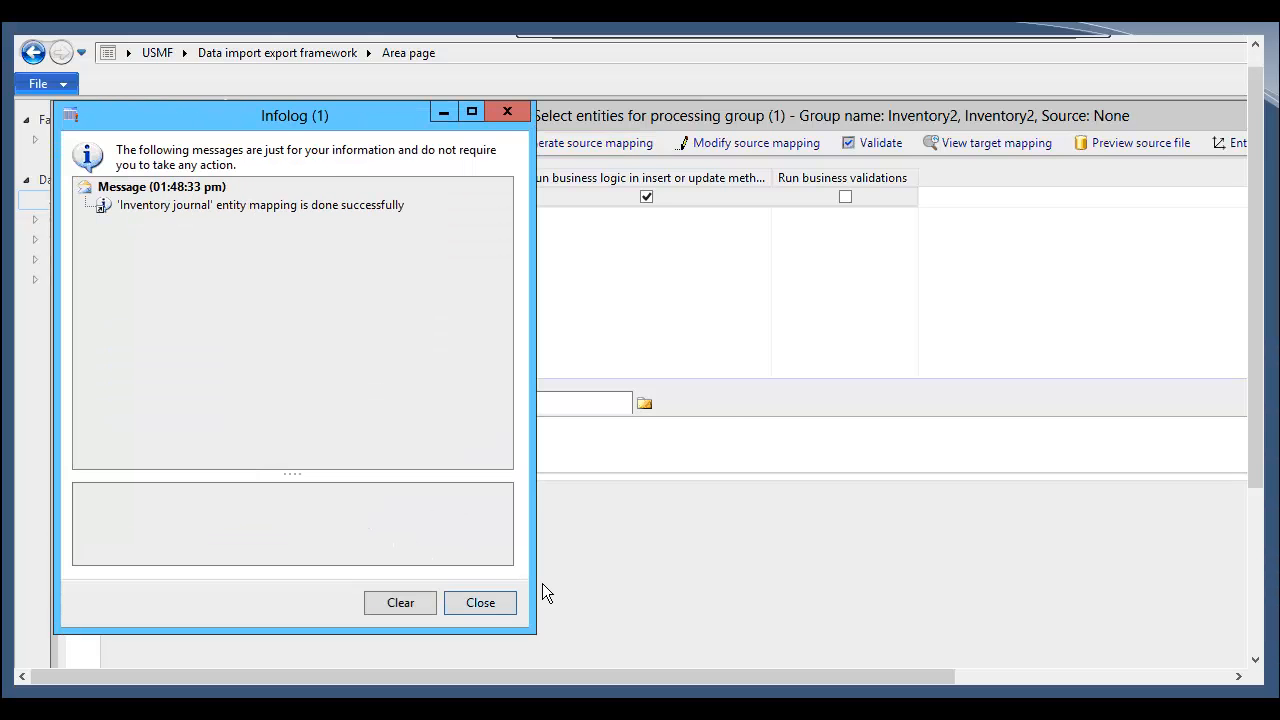
{"action": "left_click", "coordinate": [757, 286]}
Step: Review the source-to-staging field mapping details, then validate the Inventory journal entity
{"action": "left_click", "coordinate": [758, 145]}
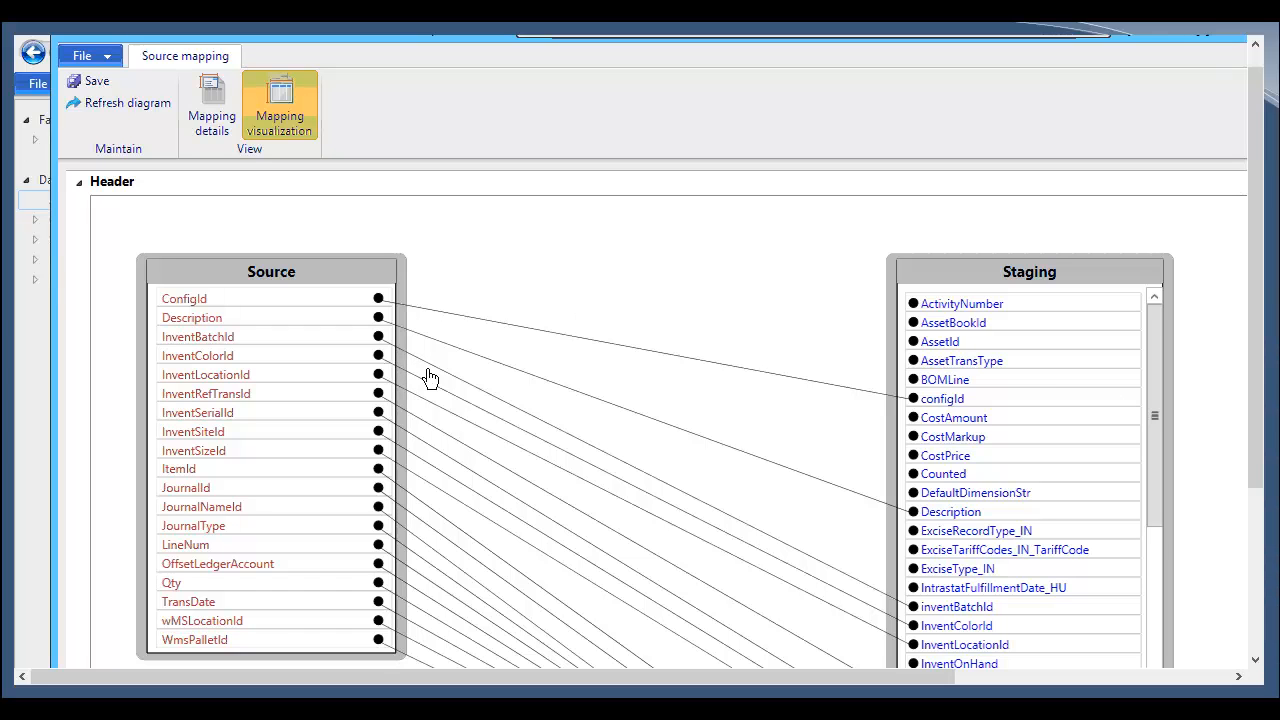
{"action": "left_click", "coordinate": [220, 128]}
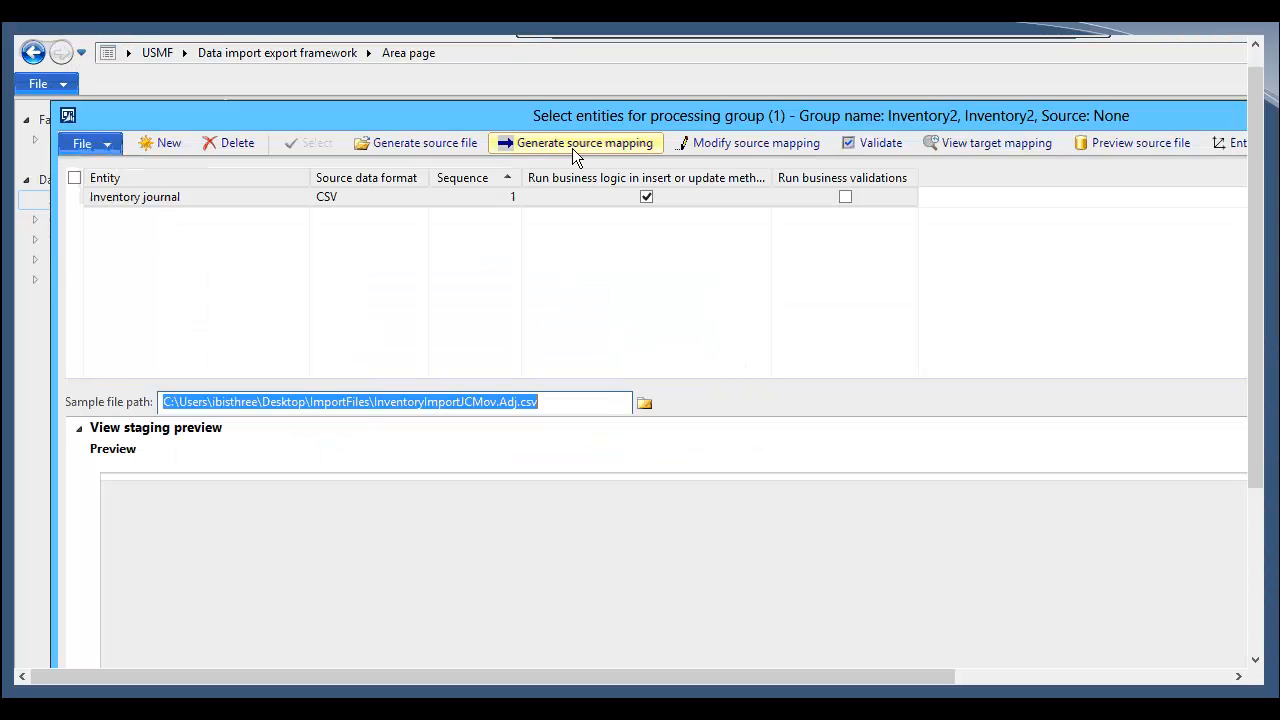
{"action": "left_click", "coordinate": [876, 145]}
{"action": "left_click", "coordinate": [497, 610]}
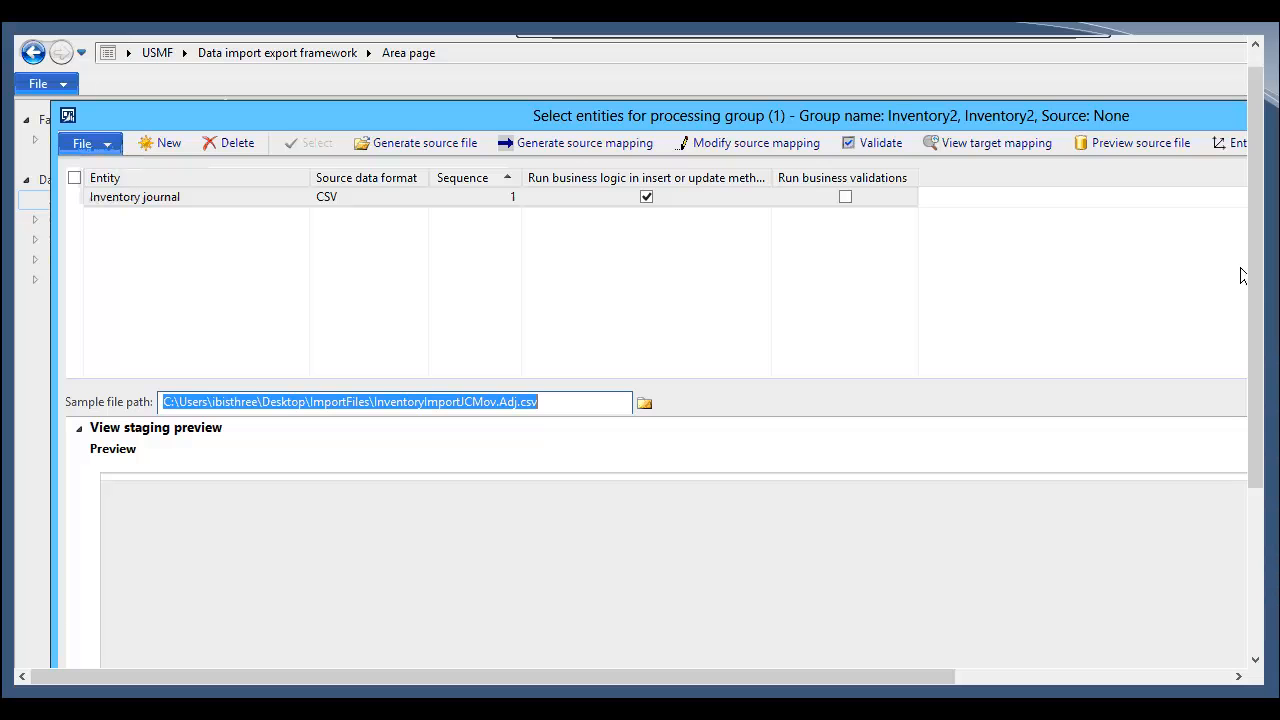
Step: Preview the source file's data and close the entity selection form
{"action": "left_click", "coordinate": [1166, 147]}
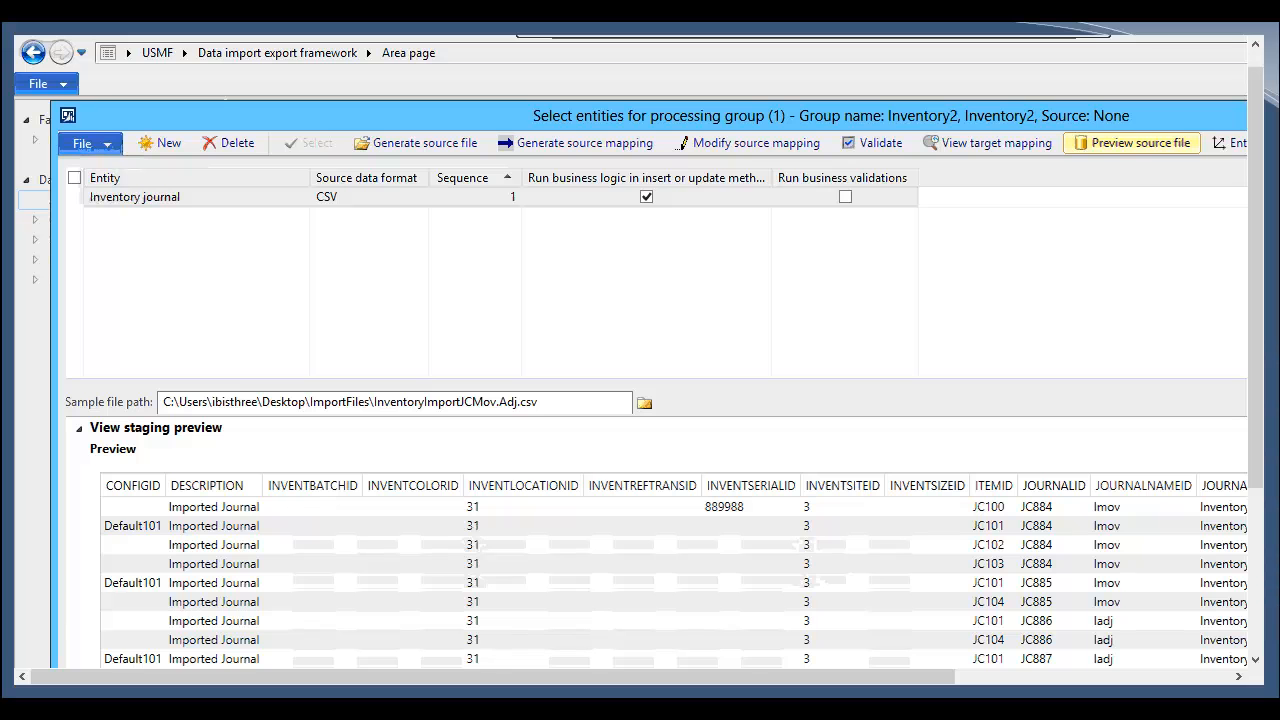
{"action": "key", "text": "Escape"}
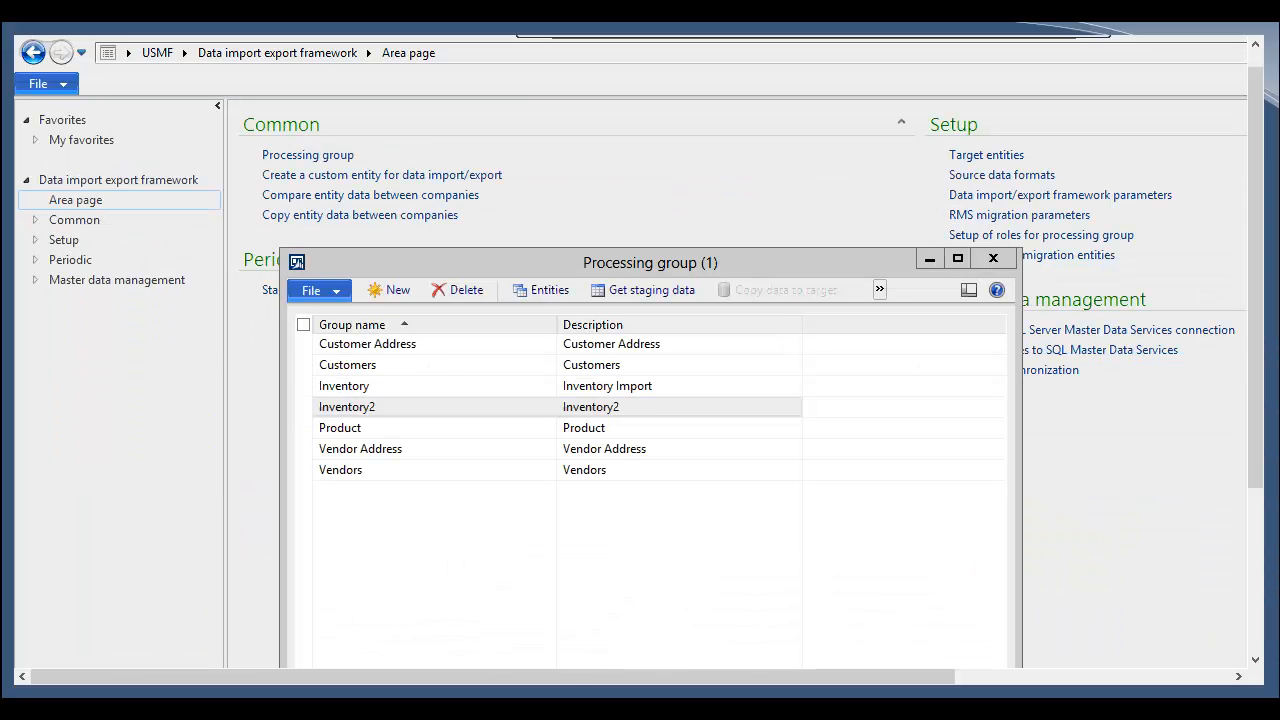
Step: Get staging data for the Inventory2 processing group with job ID Inventory2-1
{"action": "left_click", "coordinate": [624, 294]}
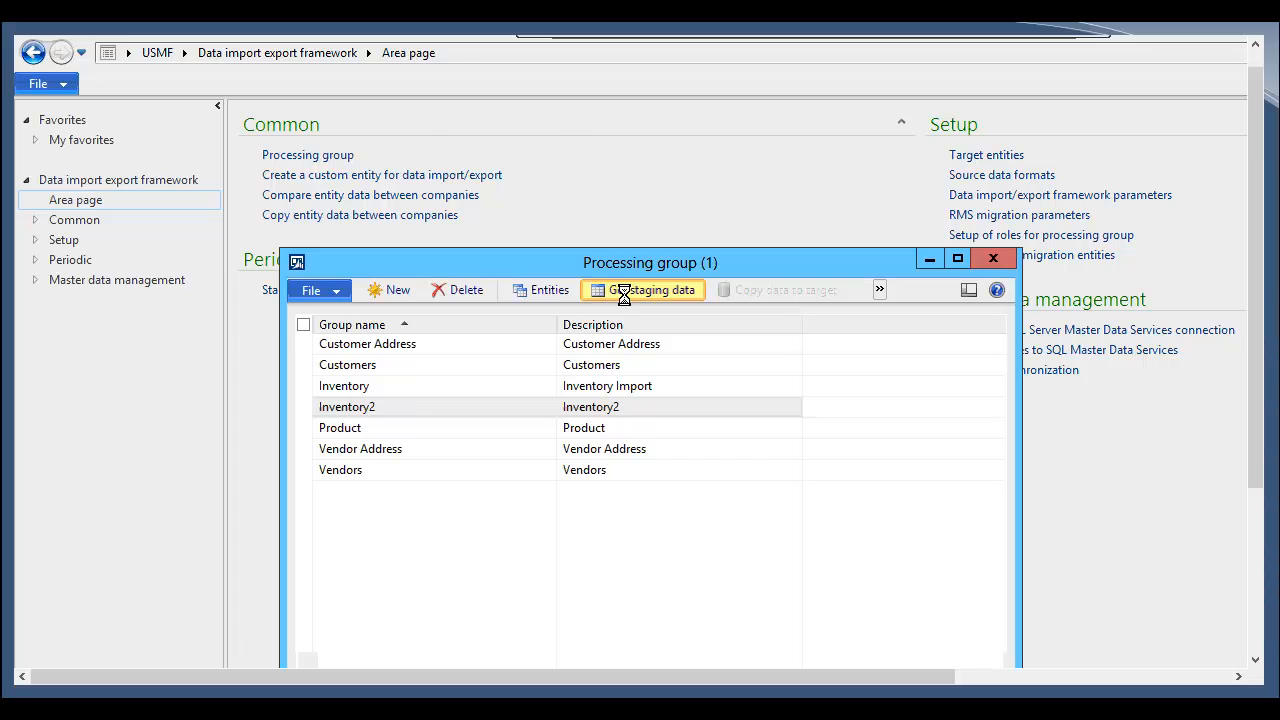
{"action": "left_click_drag", "start_coordinate": [448, 115], "coordinate": [520, 127]}
{"action": "left_click_drag", "start_coordinate": [649, 102], "coordinate": [680, 80]}
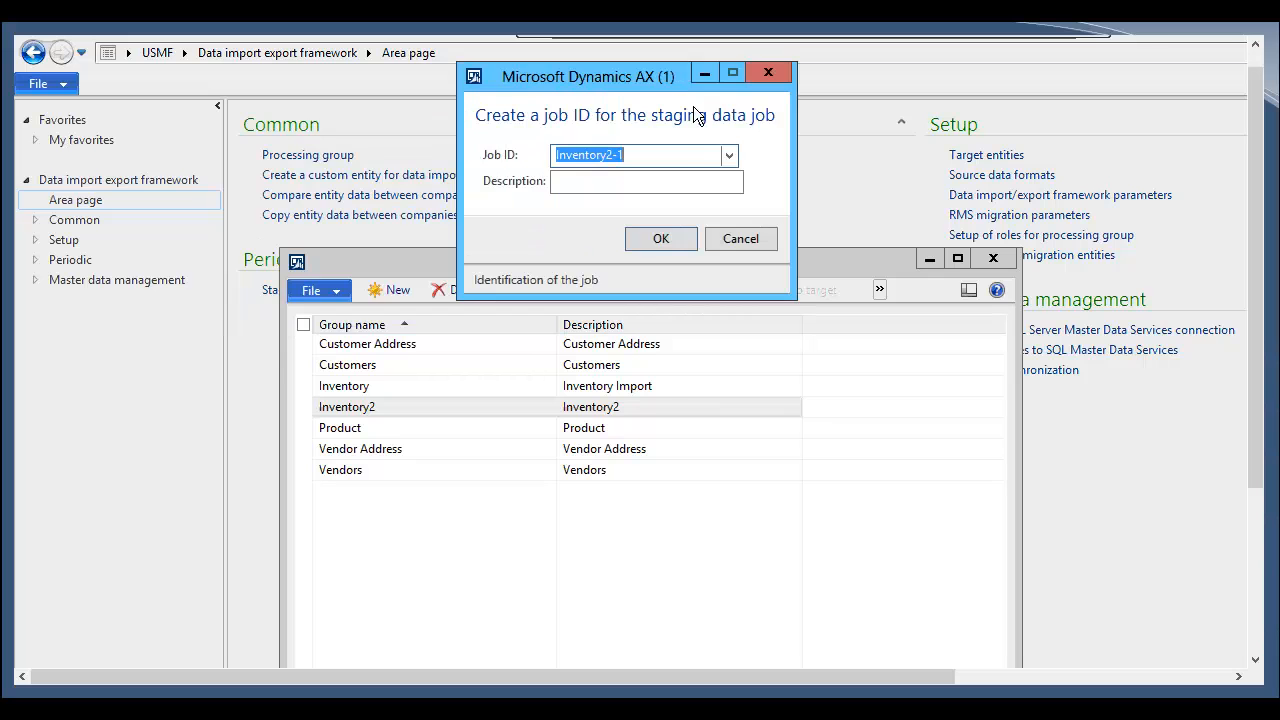
{"action": "left_click", "coordinate": [657, 240]}
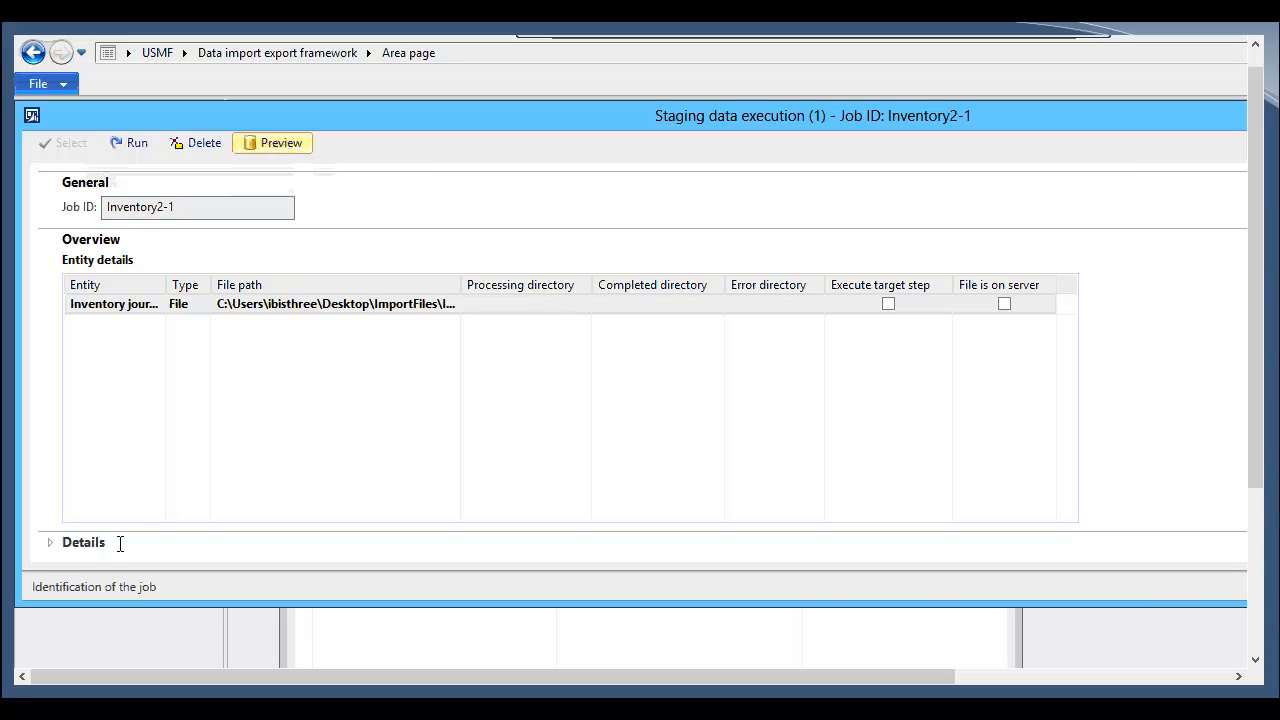
Step: Open the staging preview details and run the Inventory2-1 staging job, then close the message log
{"action": "left_click", "coordinate": [58, 543]}
{"action": "left_click", "coordinate": [232, 507]}
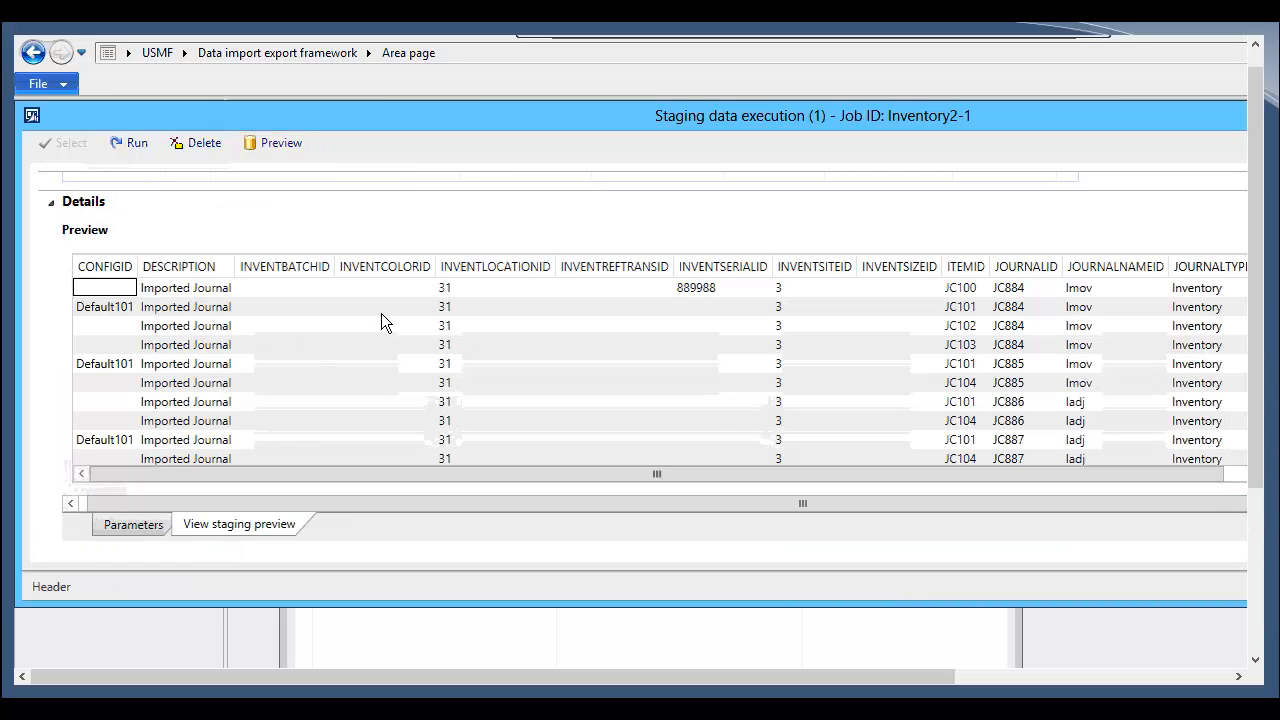
{"action": "left_click", "coordinate": [140, 142]}
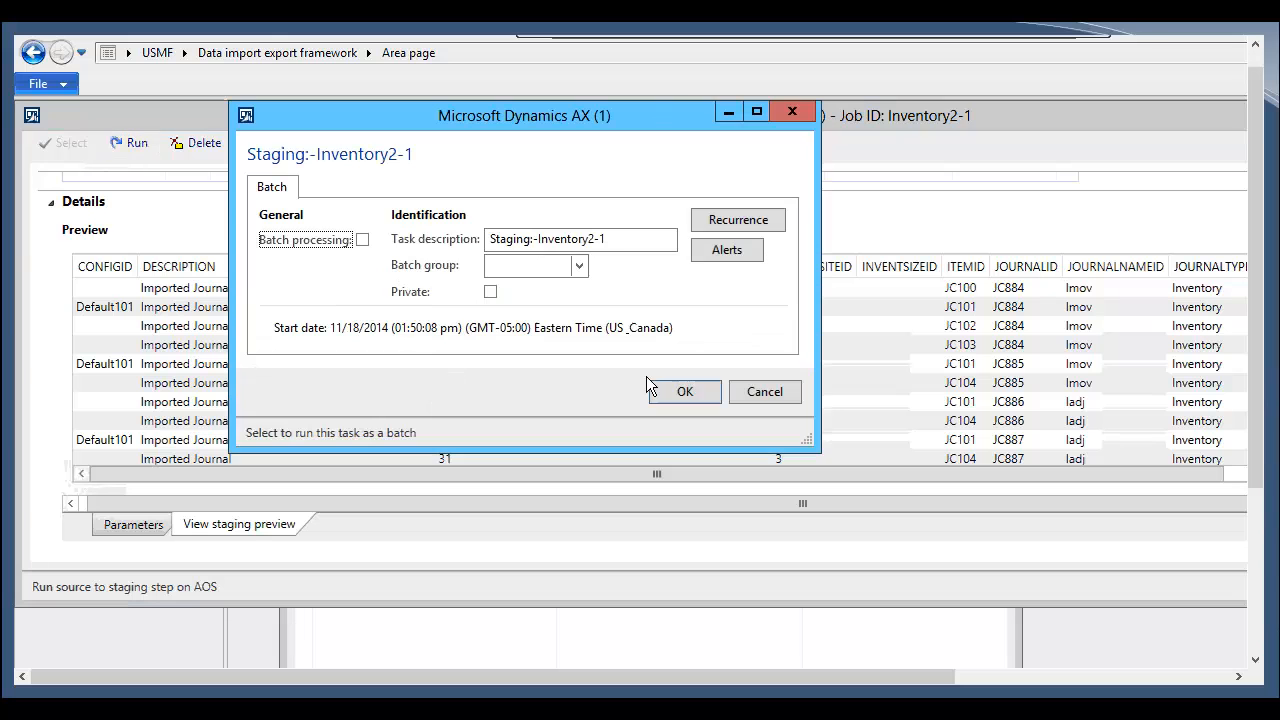
{"action": "left_click", "coordinate": [676, 392]}
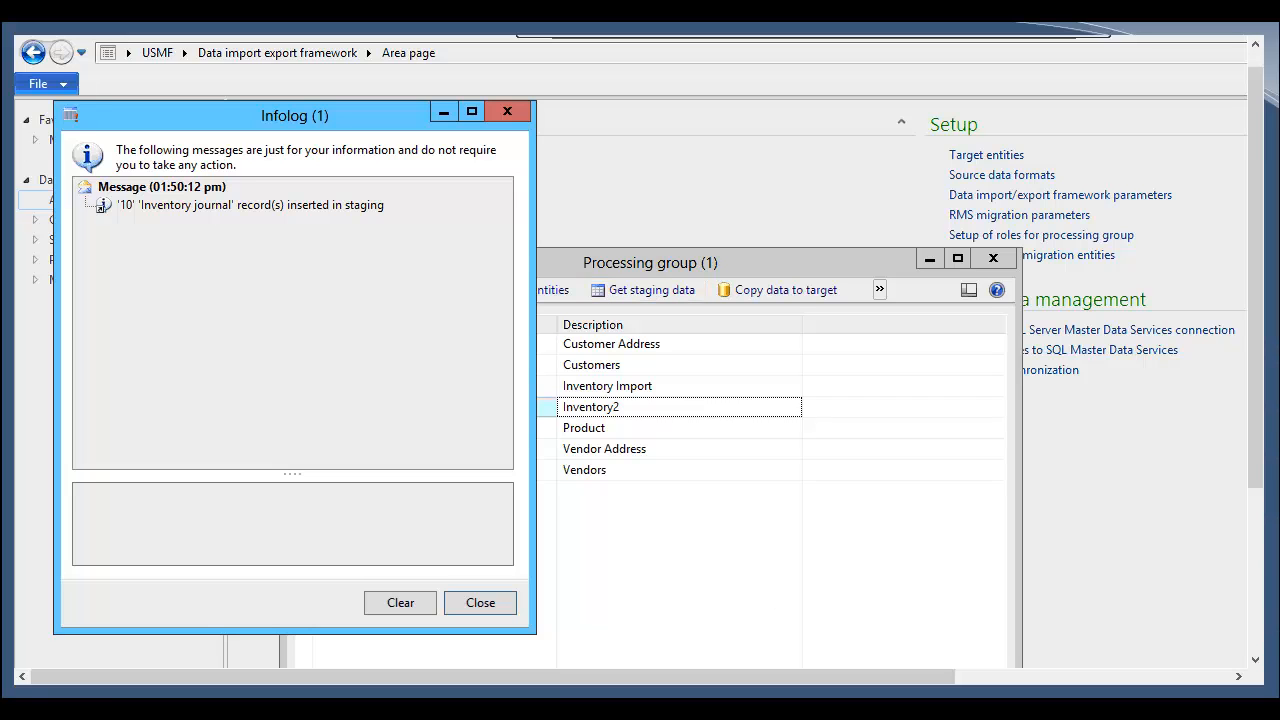
{"action": "left_click", "coordinate": [495, 603]}
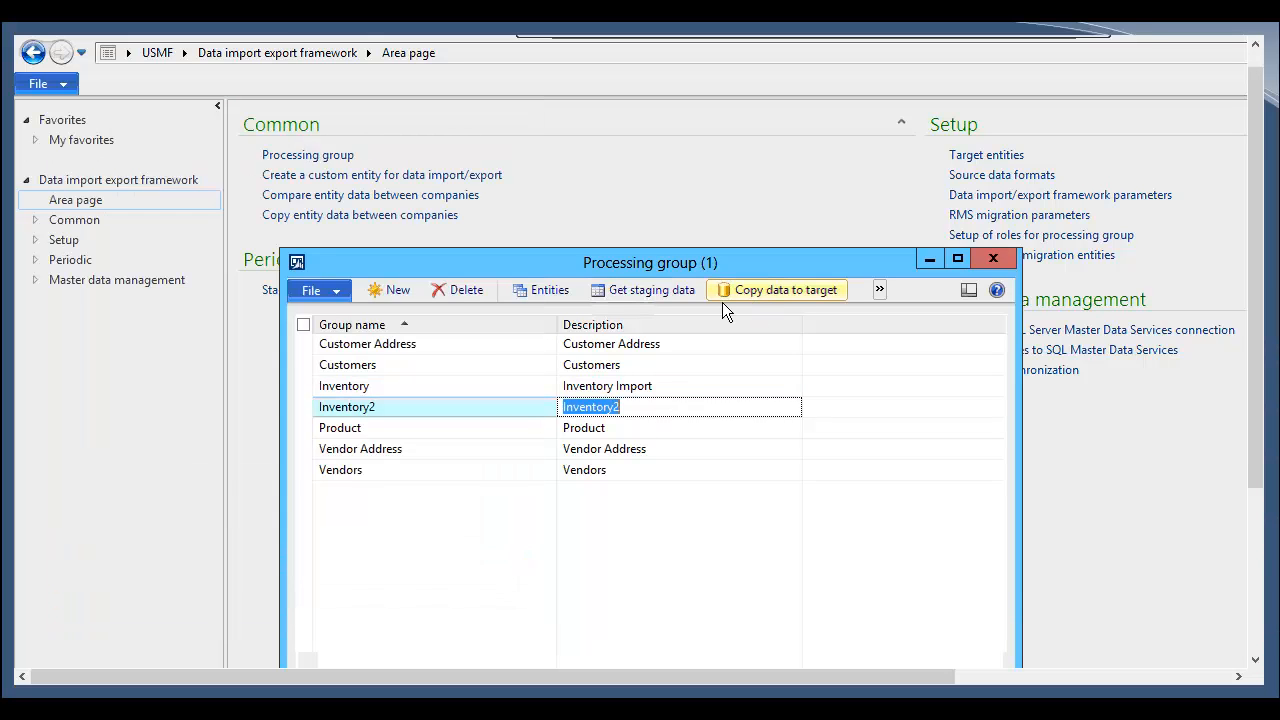
Step: Copy the Inventory2-1 job's staging data to the target and run the target execution
{"action": "left_click", "coordinate": [799, 289]}
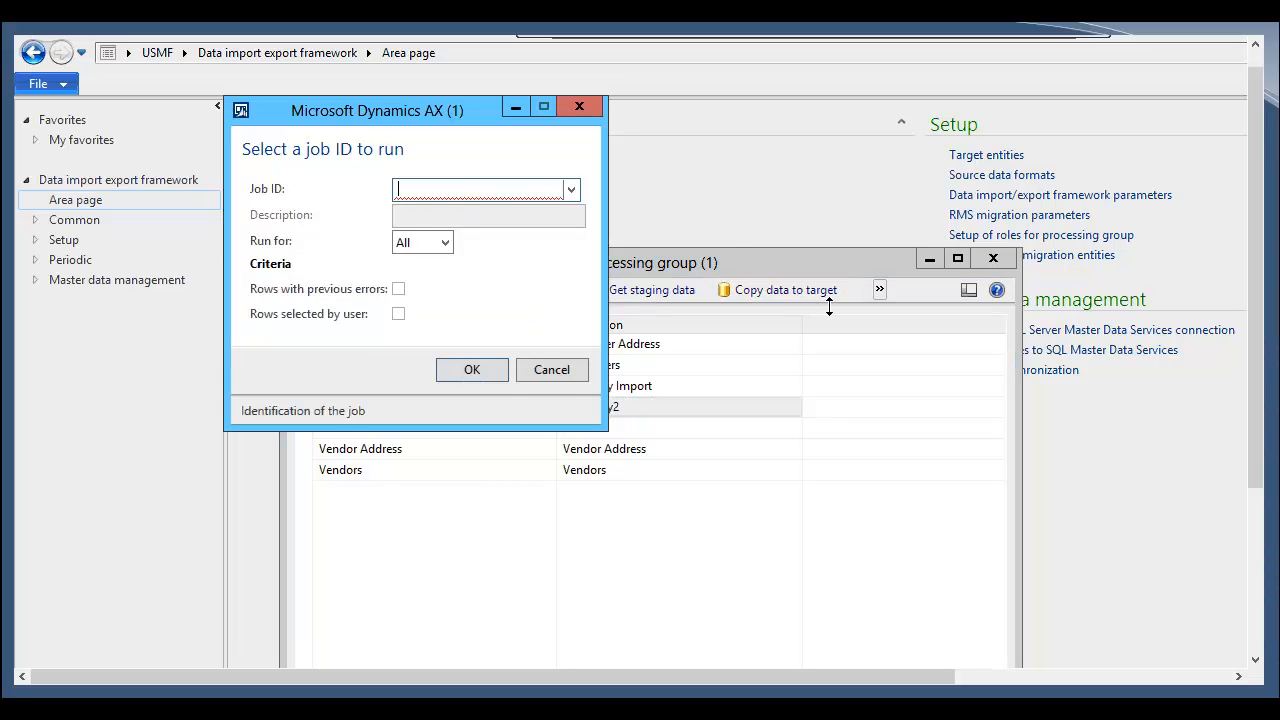
{"action": "left_click", "coordinate": [569, 190]}
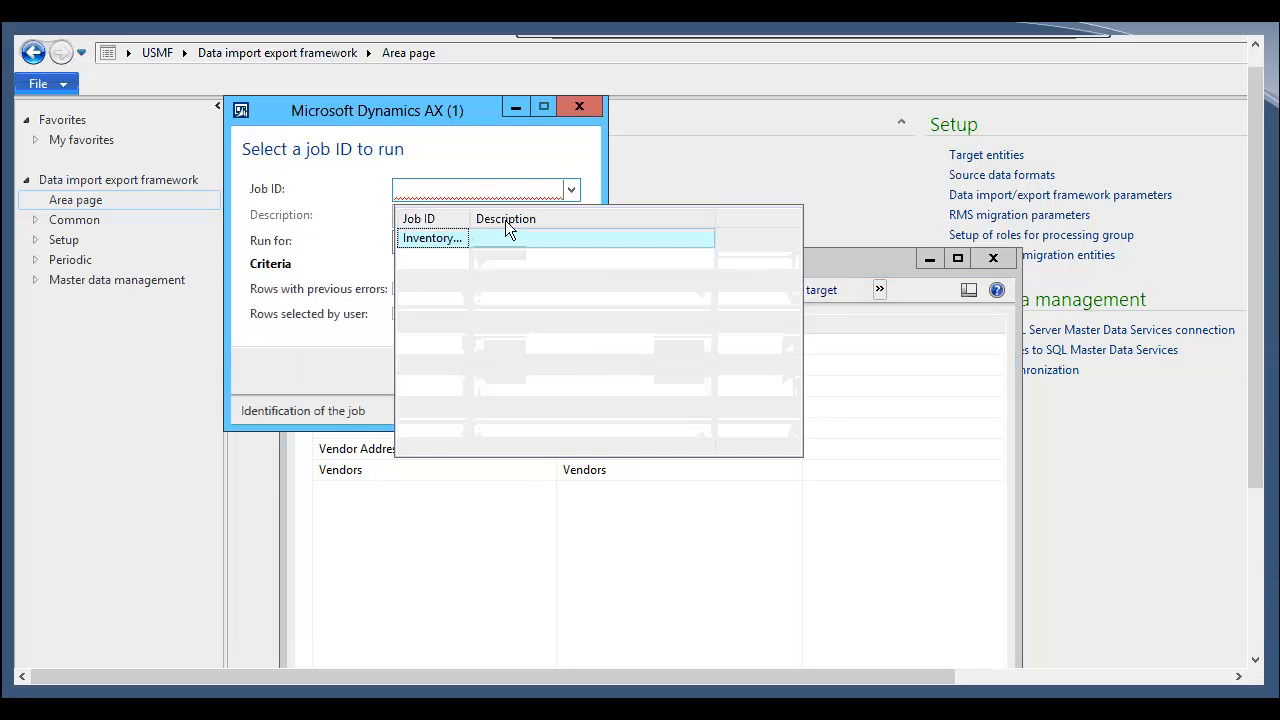
{"action": "left_click", "coordinate": [454, 247]}
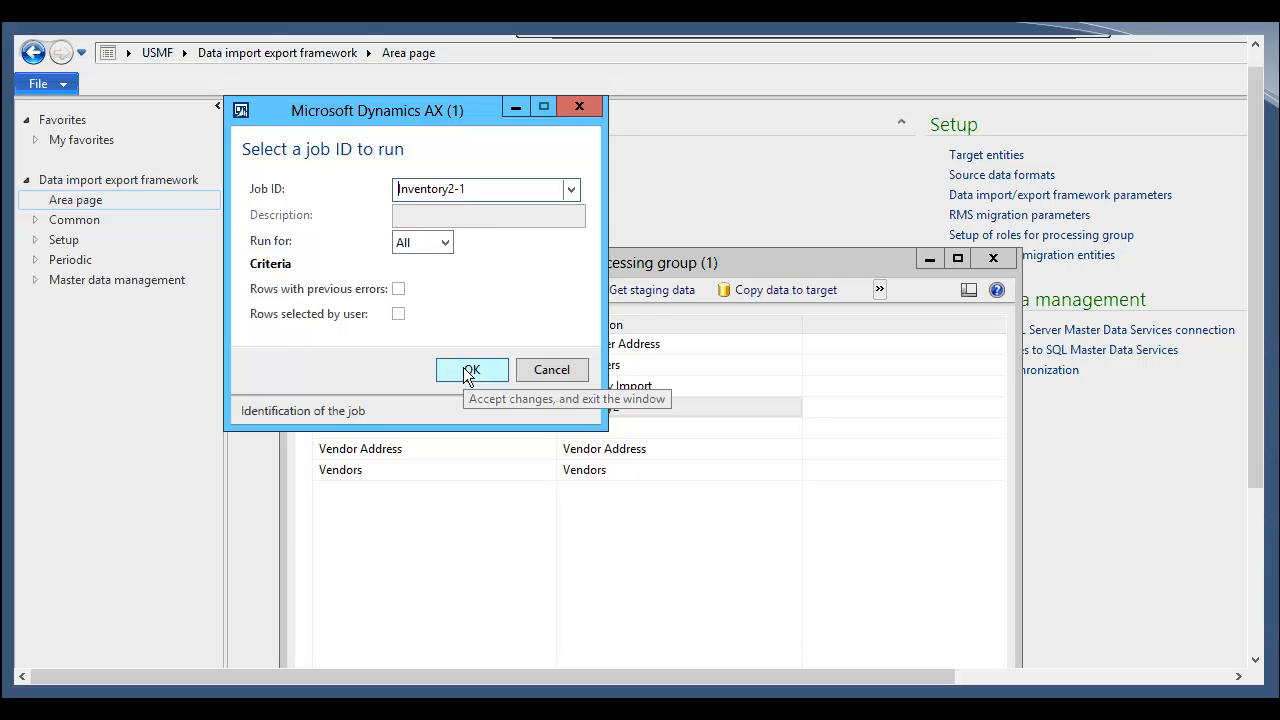
{"action": "left_click", "coordinate": [468, 371]}
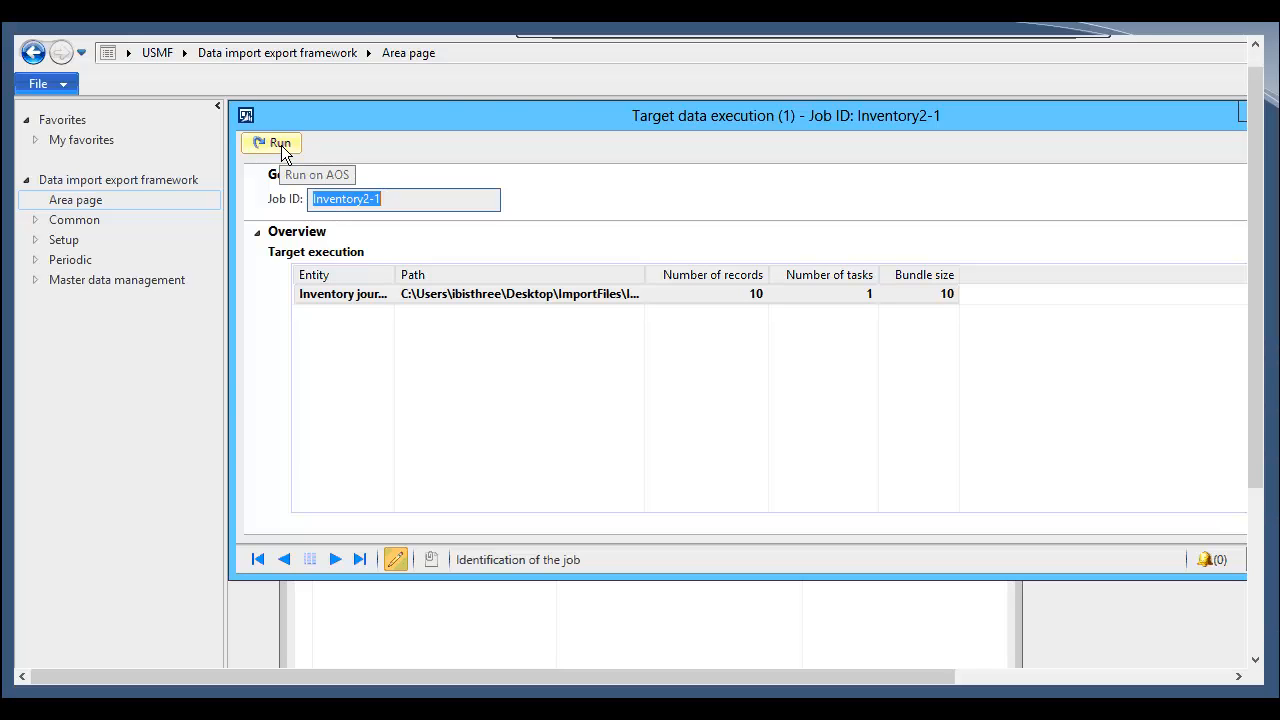
{"action": "left_click", "coordinate": [281, 145]}
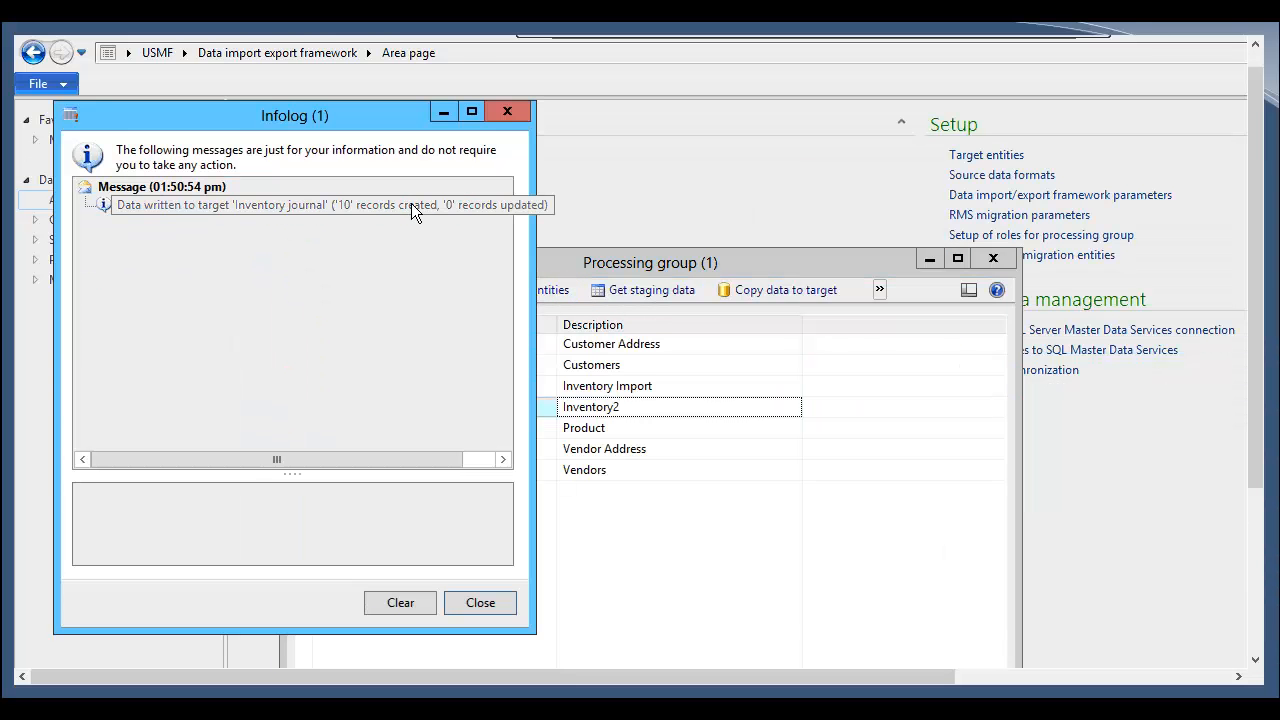
{"action": "left_click", "coordinate": [411, 204]}
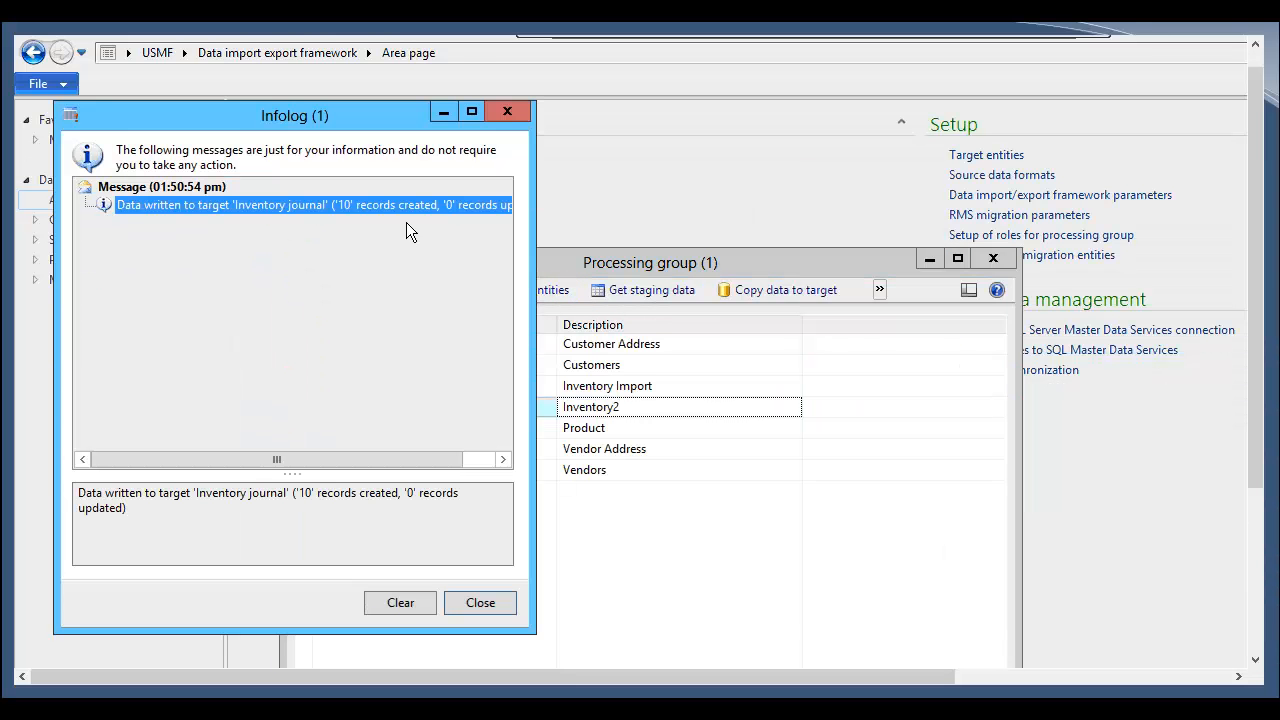
{"action": "left_click", "coordinate": [488, 606]}
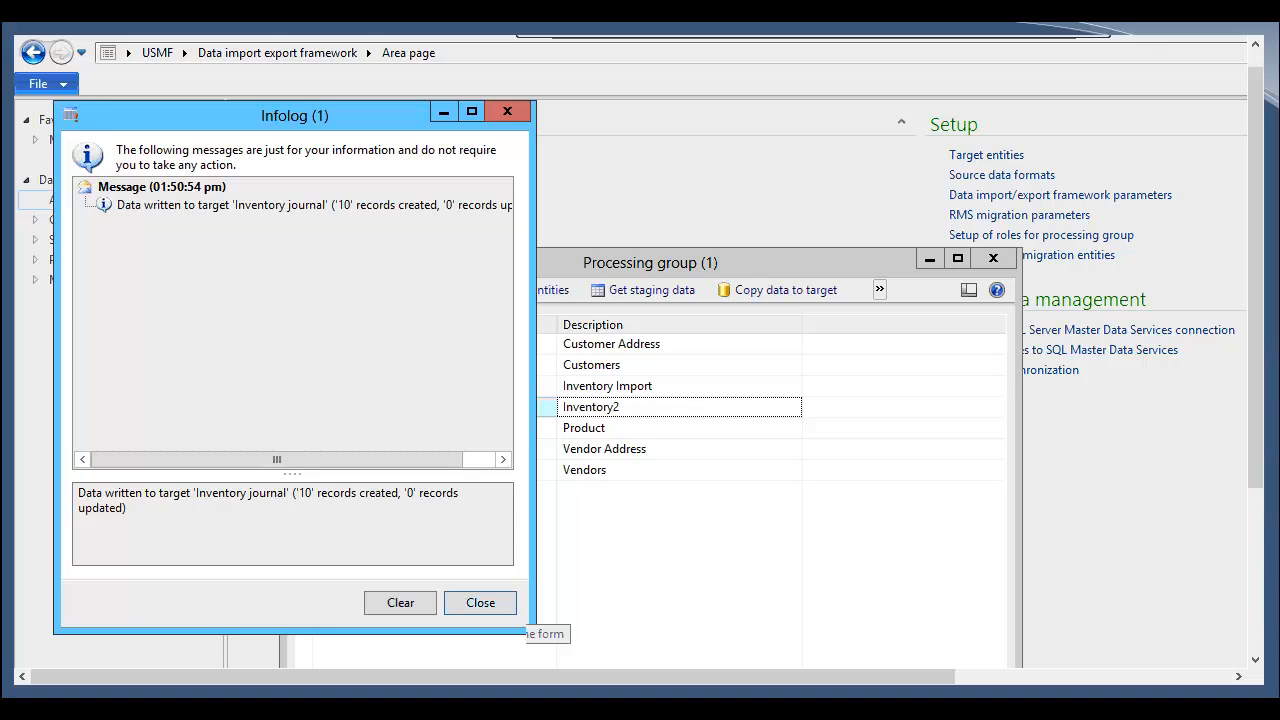
{"action": "key", "text": "Escape"}
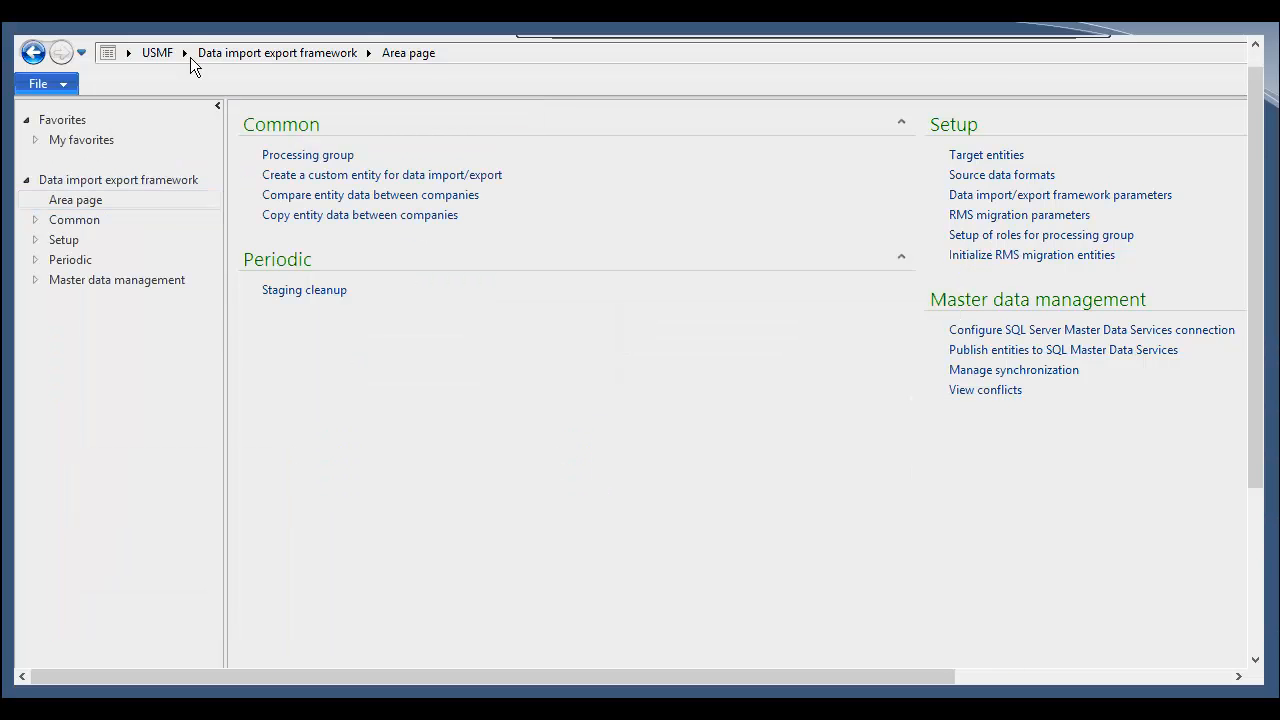
Step: Open the inventory adjustment journals under Inventory management
{"action": "left_click", "coordinate": [186, 55]}
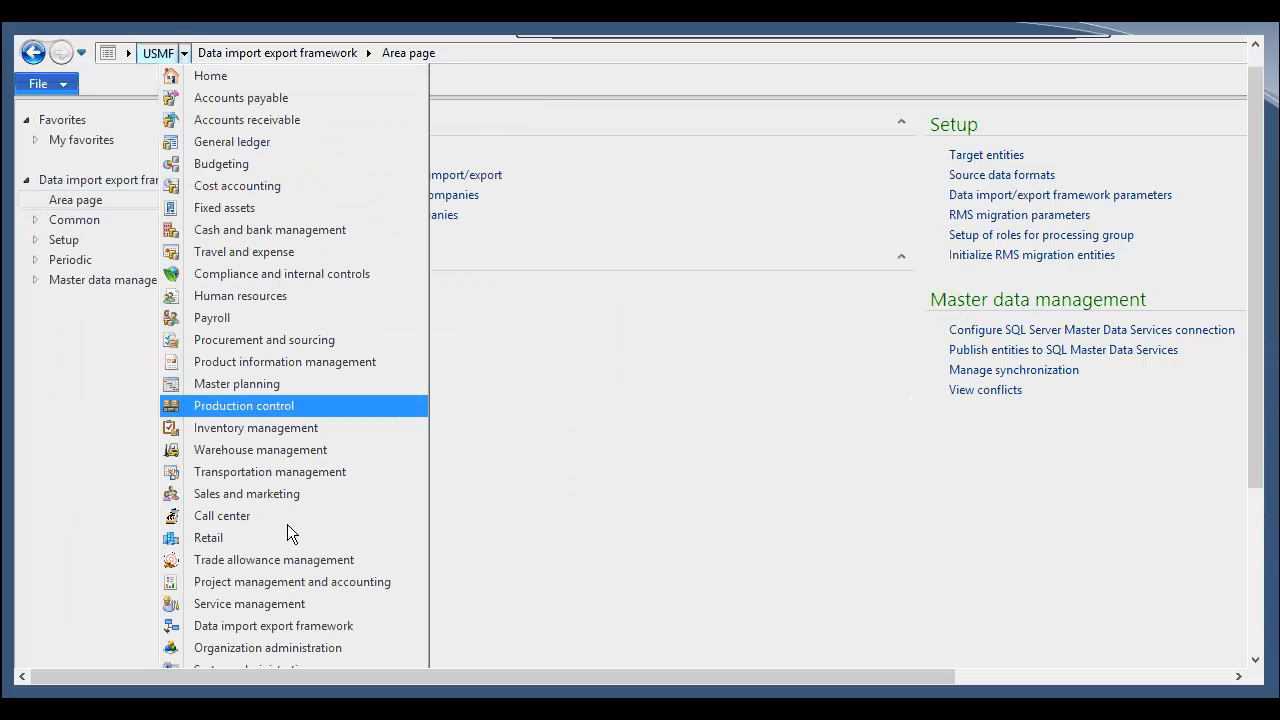
{"action": "left_click", "coordinate": [303, 427]}
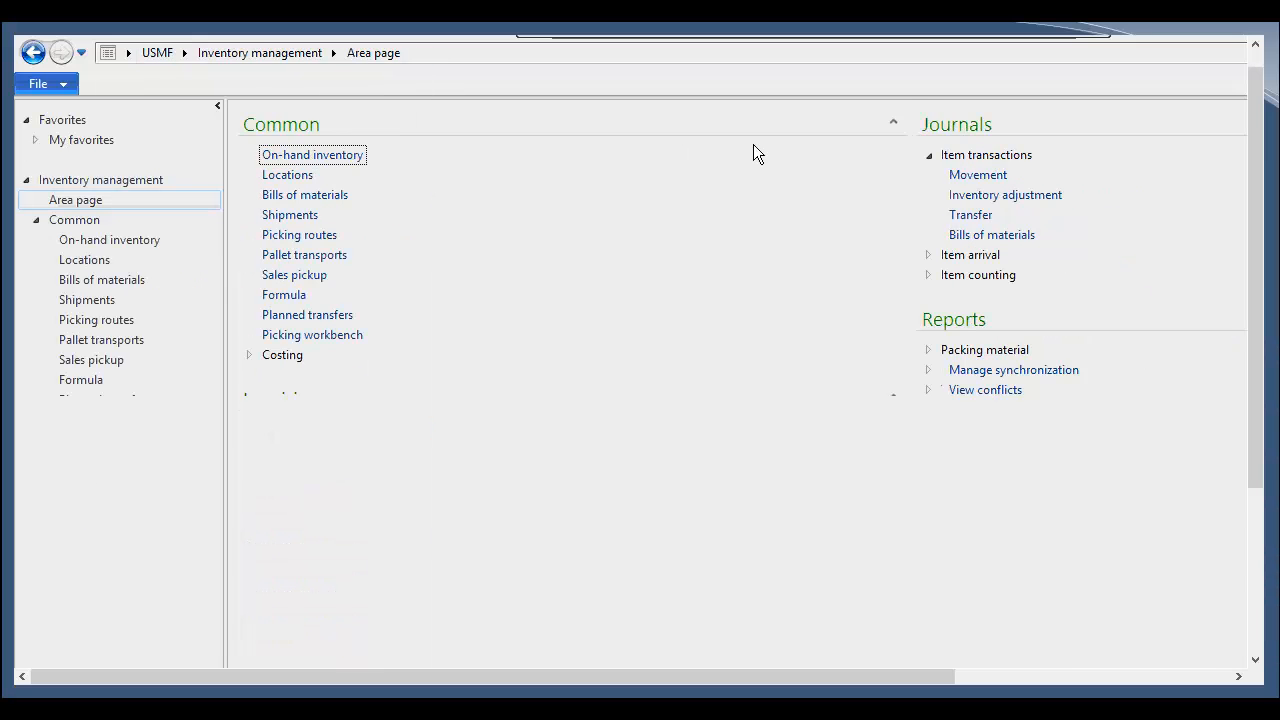
{"action": "left_click", "coordinate": [972, 196]}
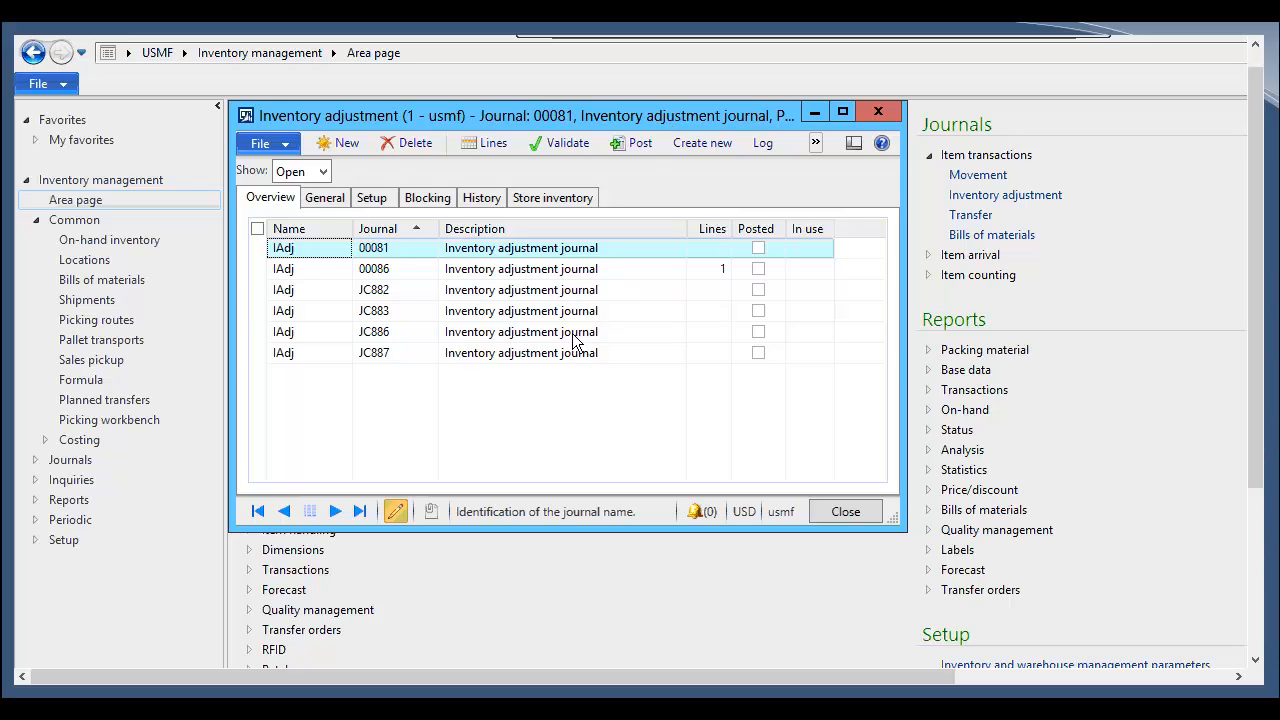
Step: Open the lines of the imported journal JC886
{"action": "left_click", "coordinate": [416, 356]}
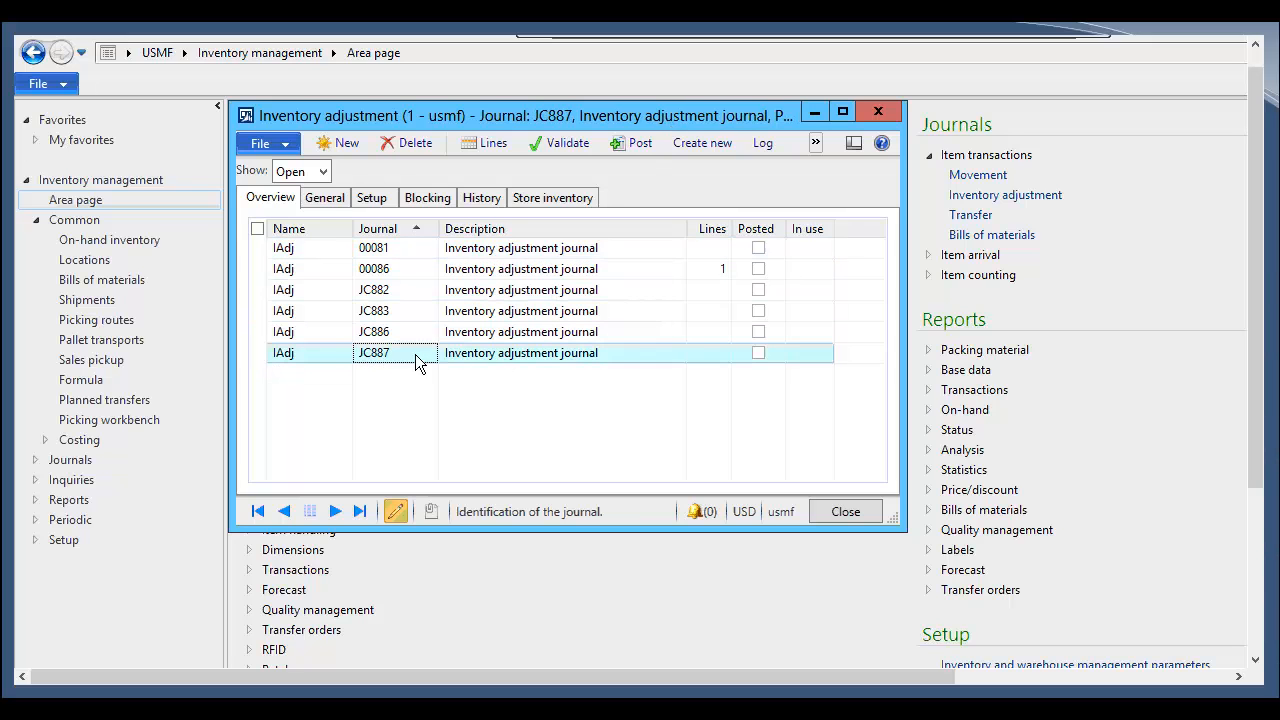
{"action": "left_click", "coordinate": [400, 330]}
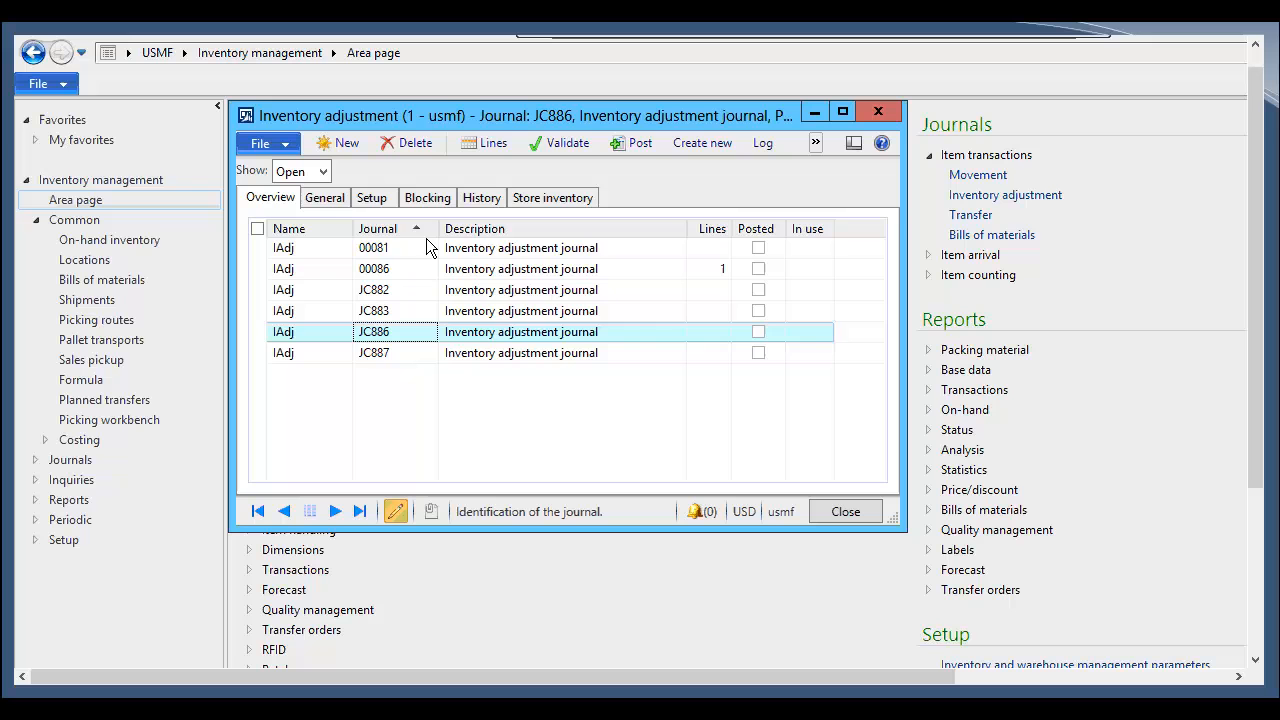
{"action": "left_click", "coordinate": [333, 197]}
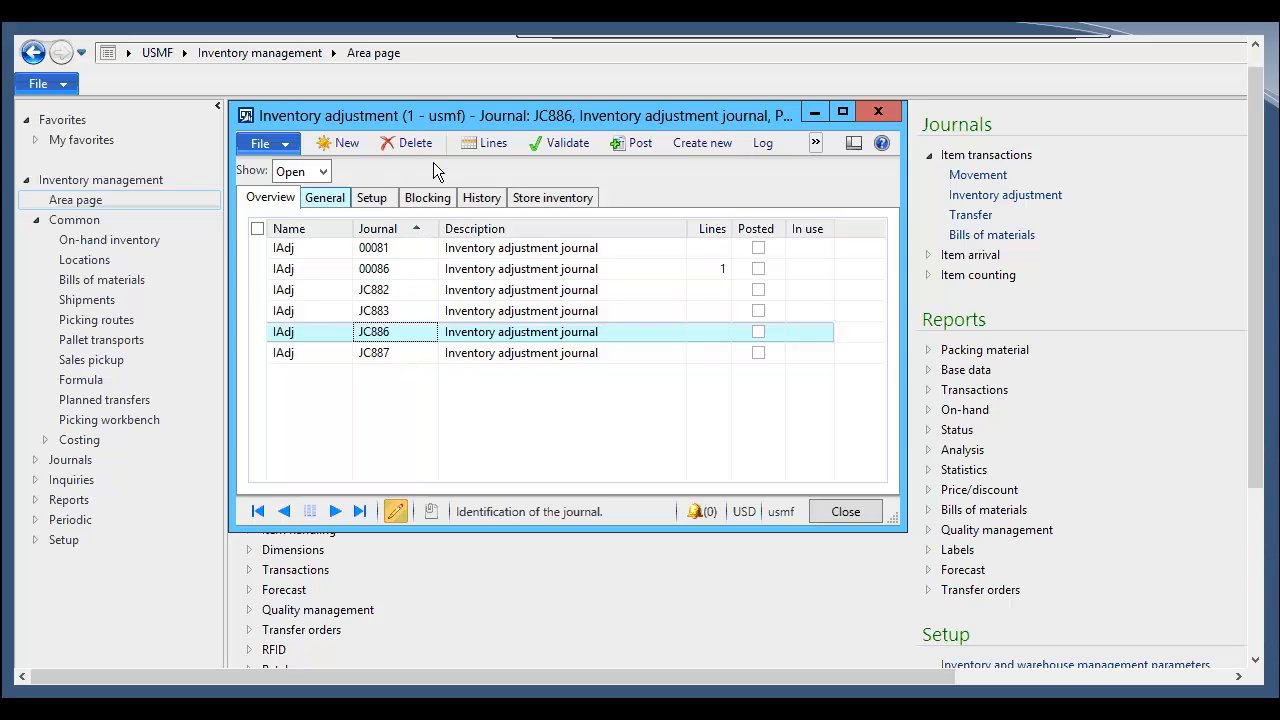
{"action": "left_click", "coordinate": [492, 143]}
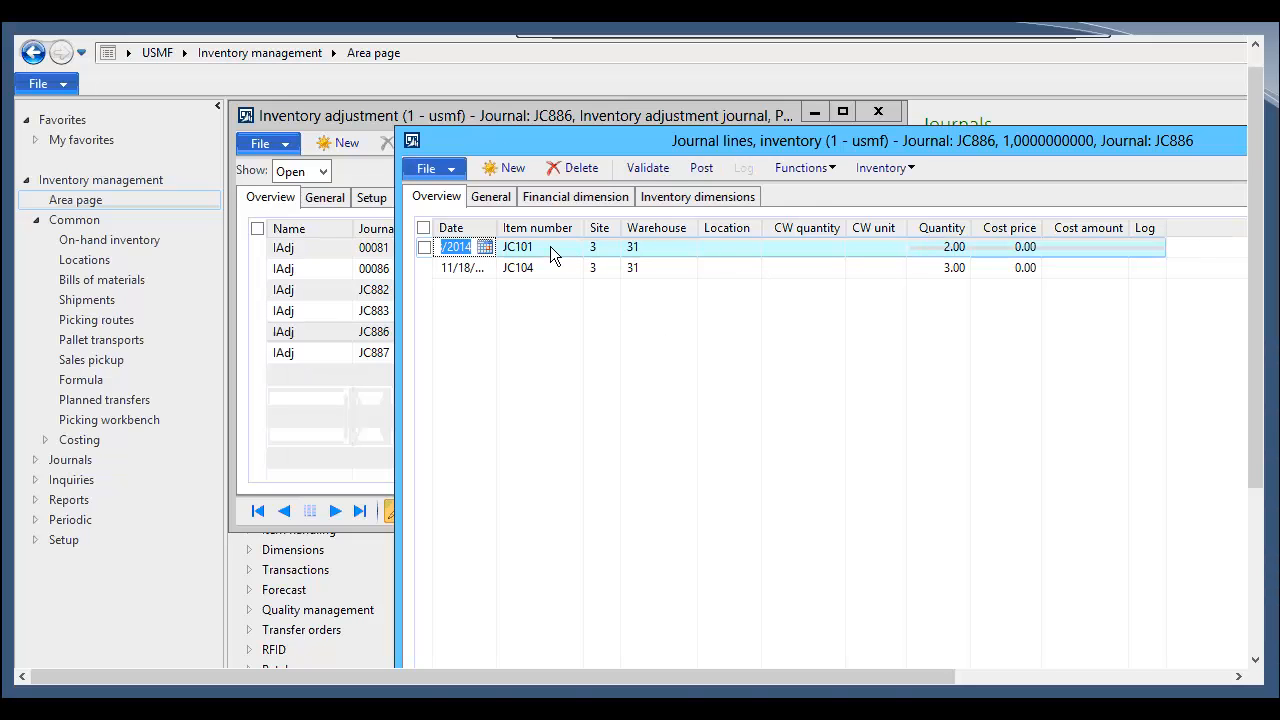
Step: Review the first journal line's general details, financial dimensions and inventory dimensions, returning to the line overview
{"action": "left_click", "coordinate": [496, 197]}
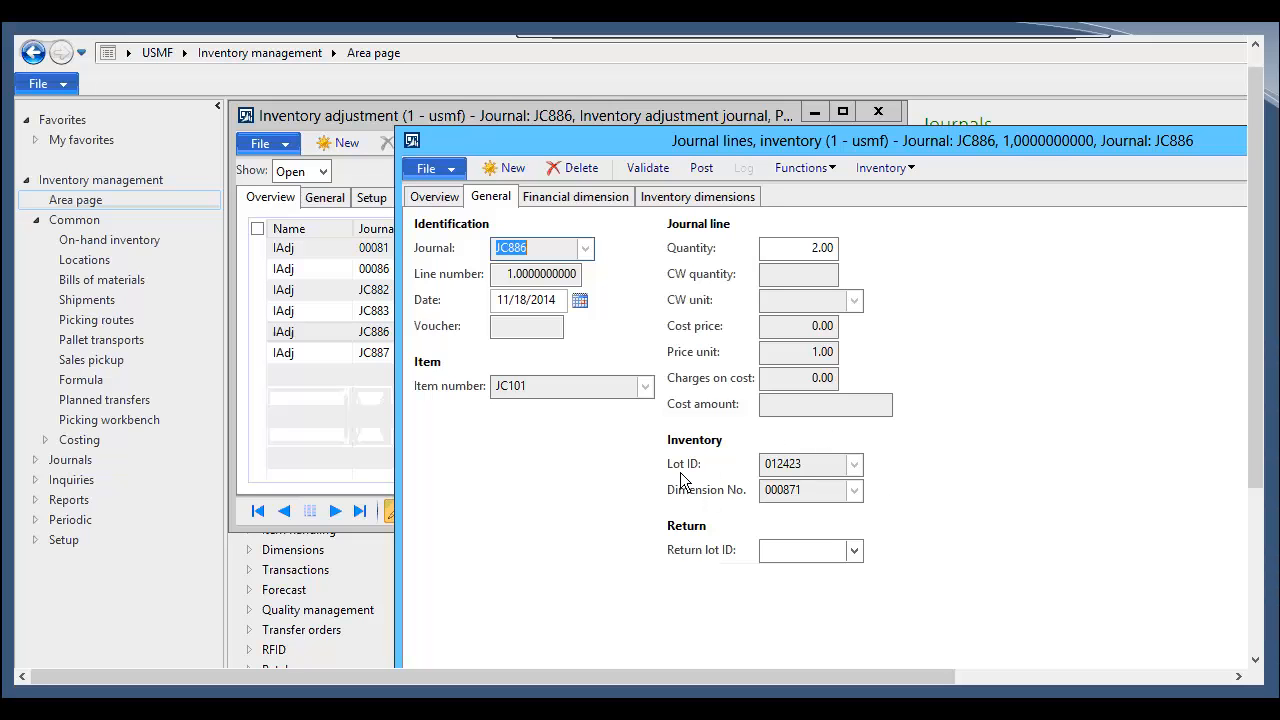
{"action": "left_click", "coordinate": [545, 203]}
{"action": "left_click", "coordinate": [651, 200]}
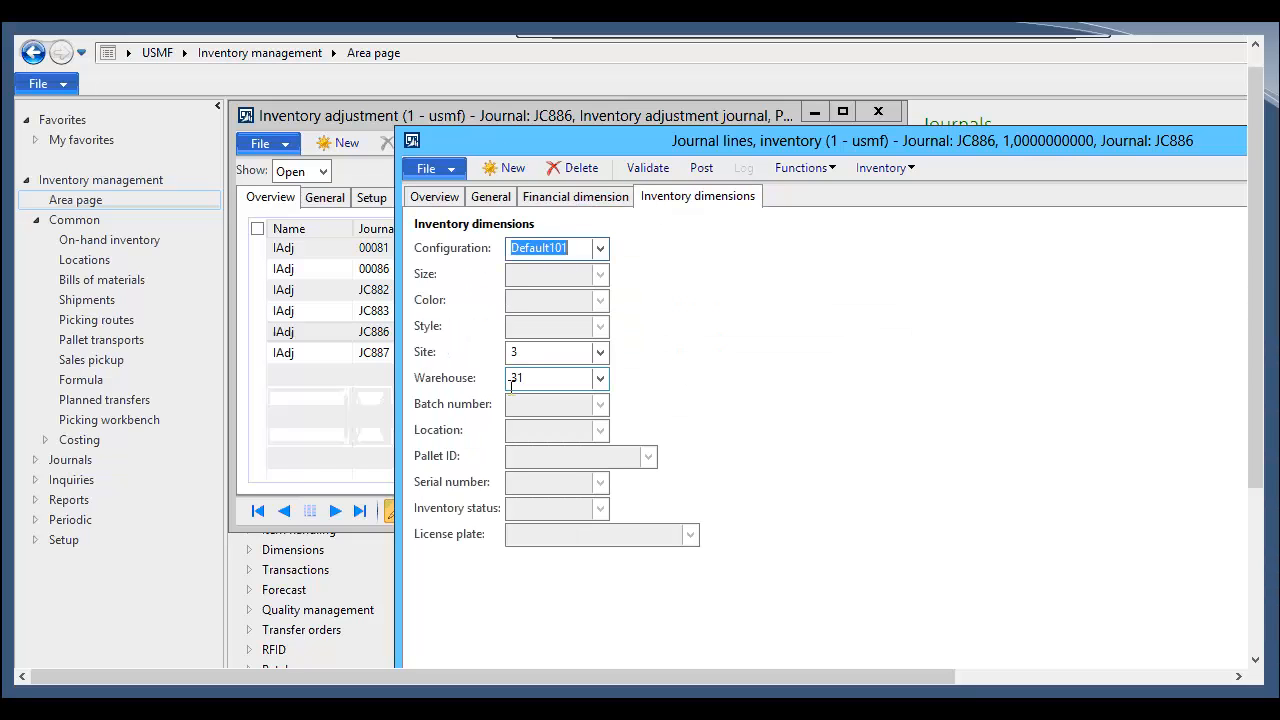
{"action": "left_click", "coordinate": [430, 199]}
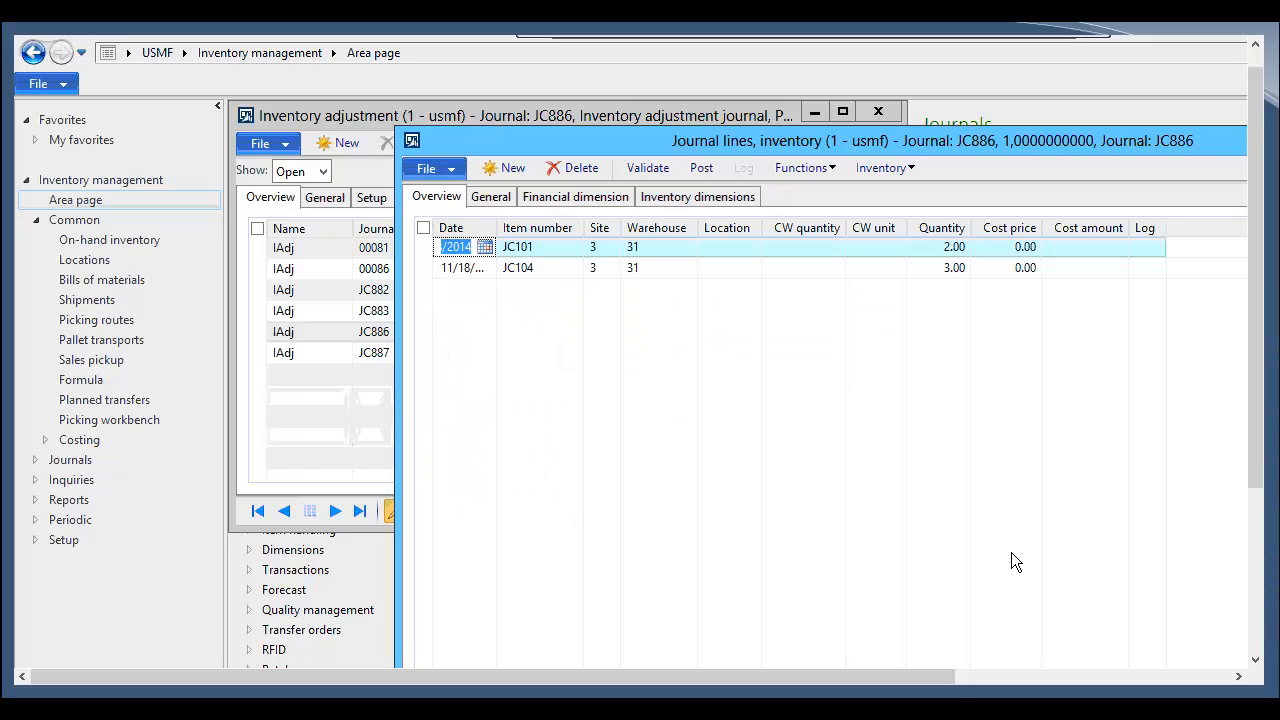
Step: Validate and post journal JC886, then close the posting message log
{"action": "left_click", "coordinate": [645, 168]}
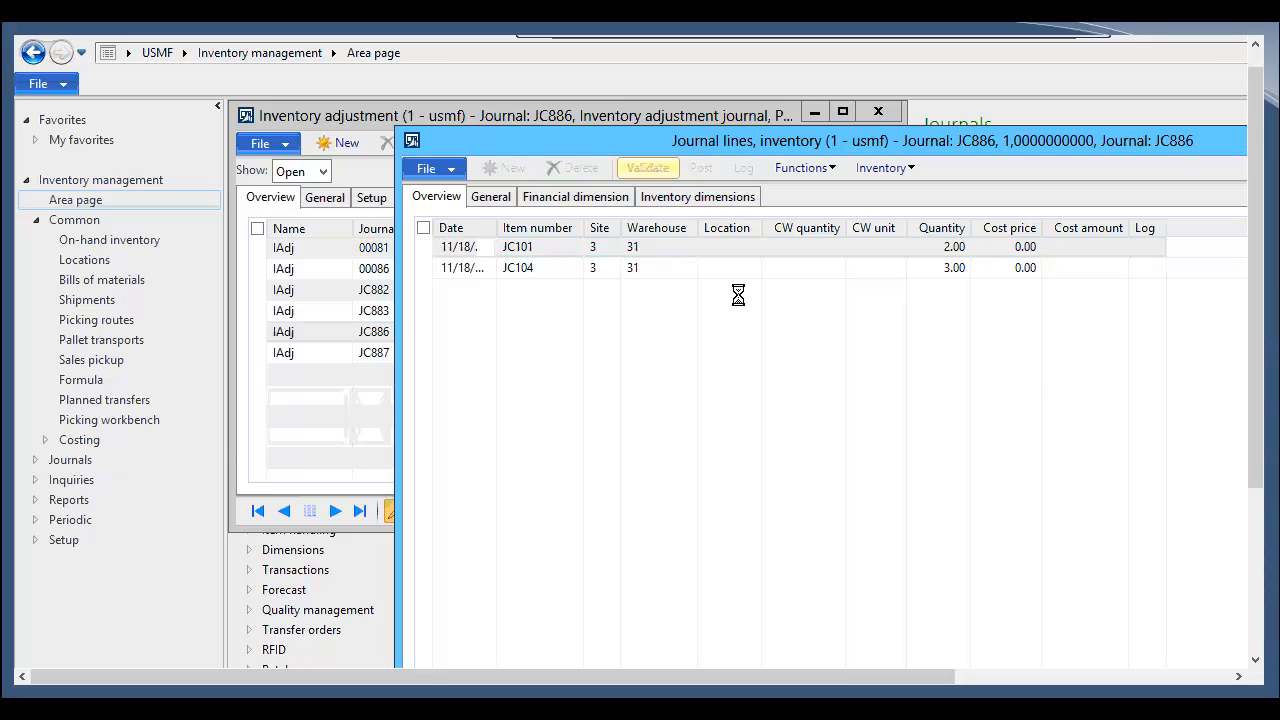
{"action": "left_click", "coordinate": [675, 391]}
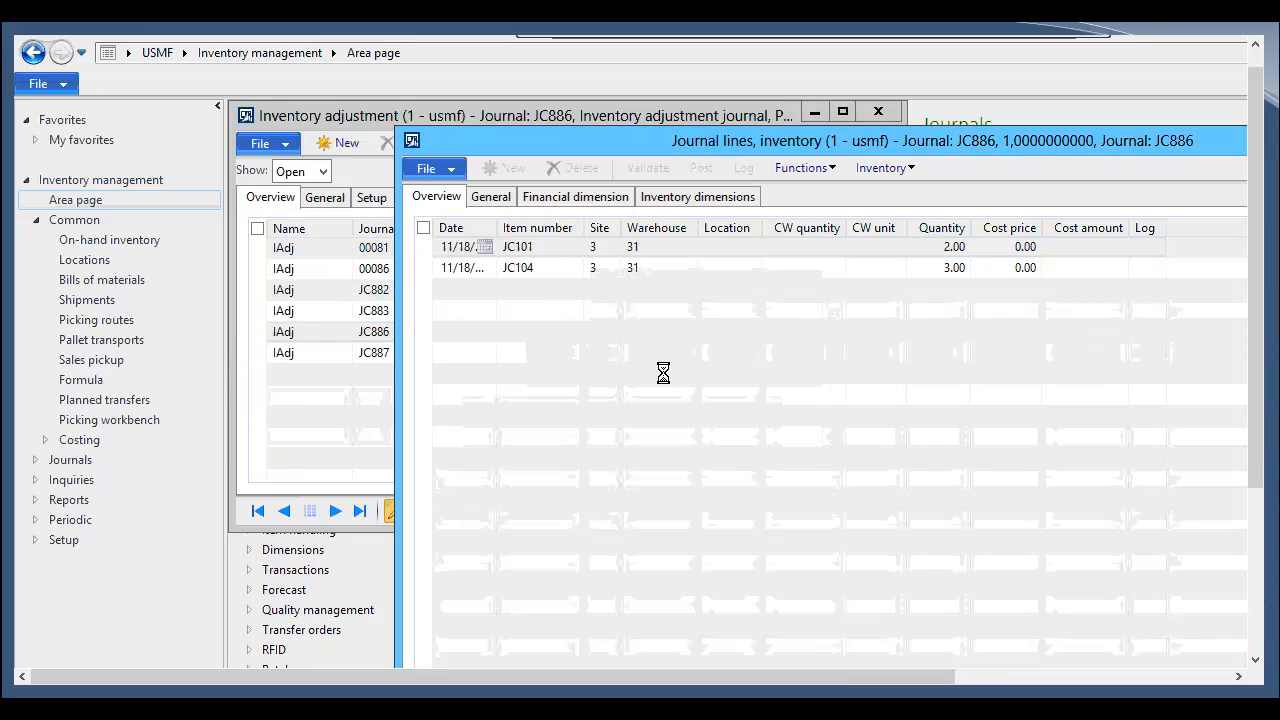
{"action": "left_click", "coordinate": [480, 602]}
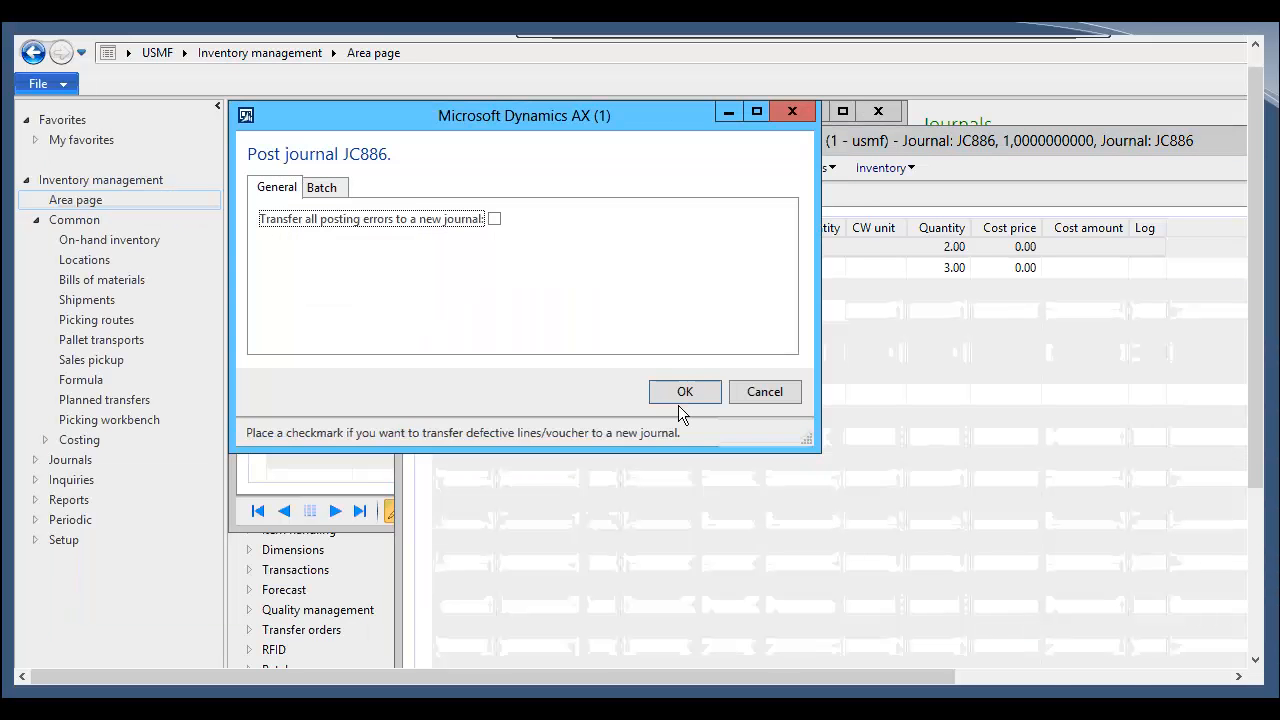
{"action": "left_click", "coordinate": [680, 395]}
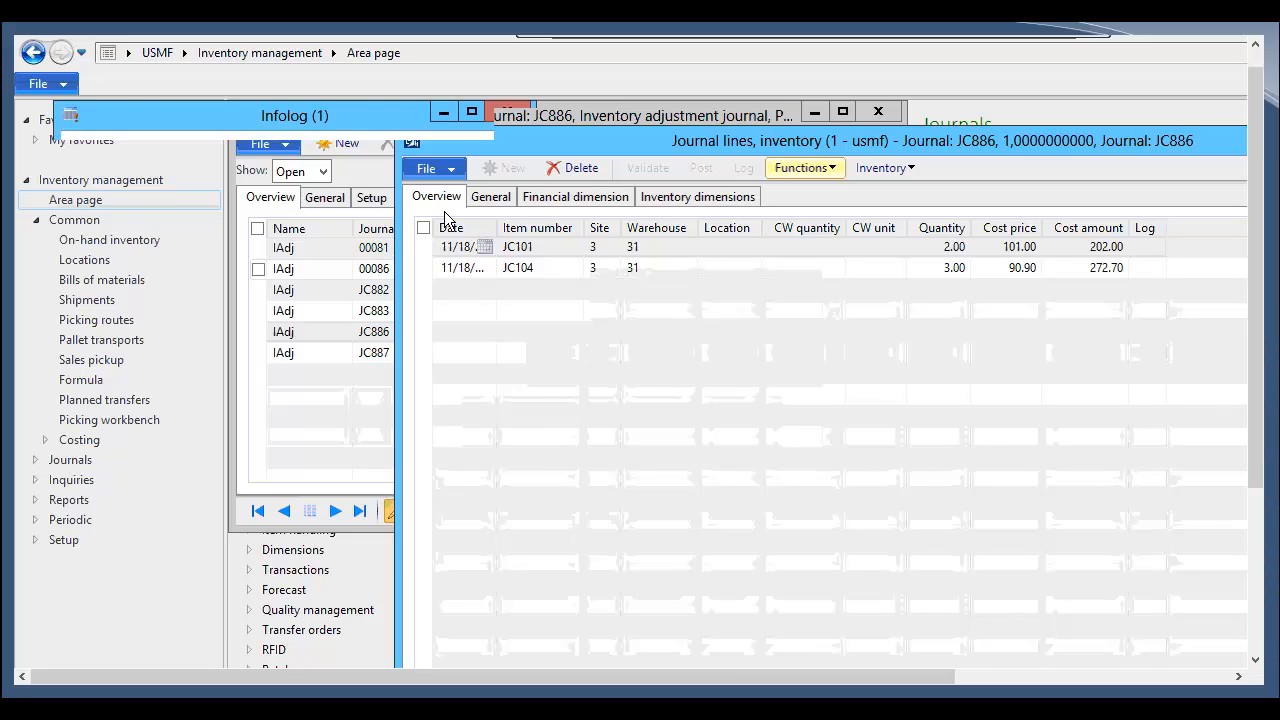
{"action": "left_click", "coordinate": [258, 226]}
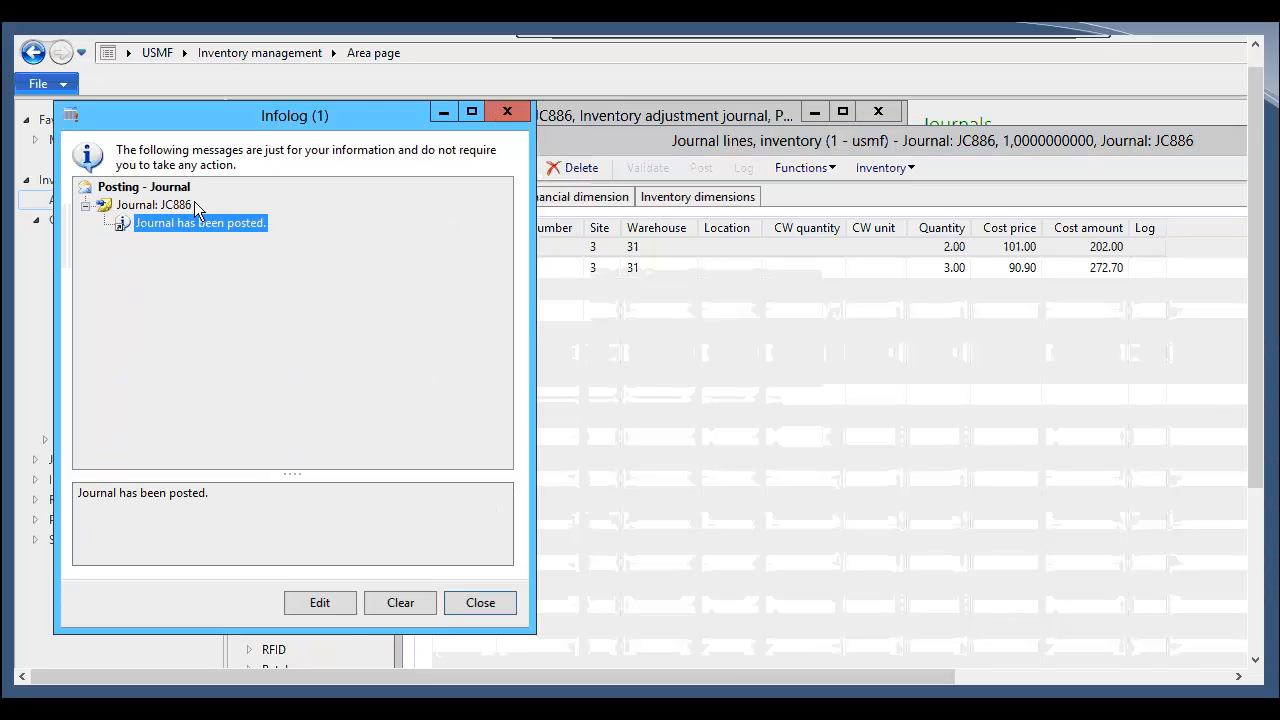
{"action": "key", "text": "Up"}
{"action": "left_click", "coordinate": [480, 603]}
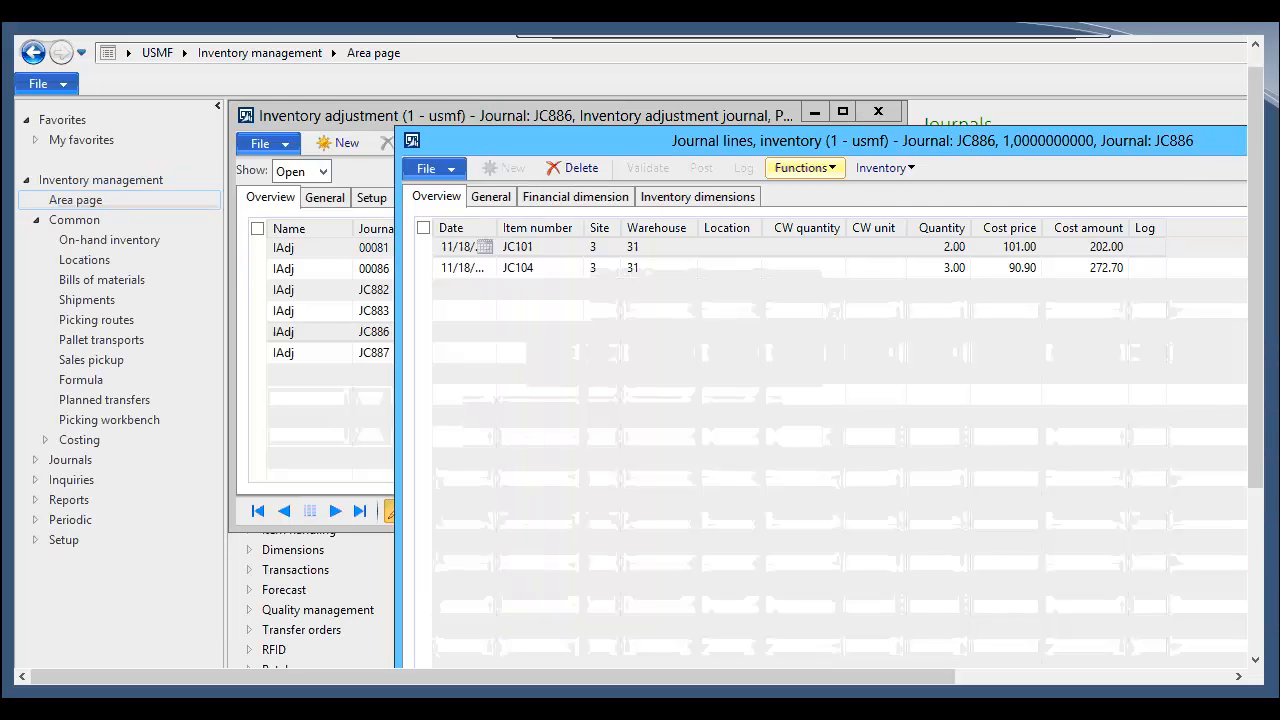
Step: Open the lines of inventory movement journal JC885 for review, then close the journal forms
{"action": "key", "text": "Escape"}
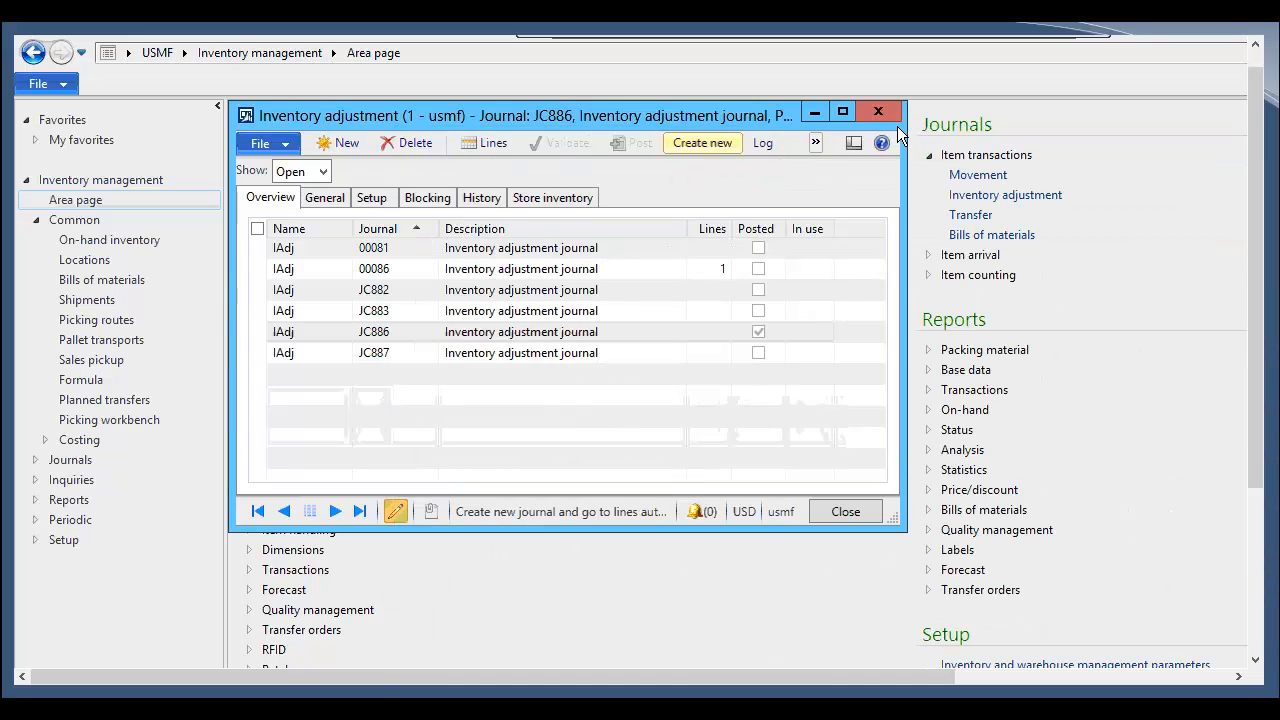
{"action": "key", "text": "Escape"}
{"action": "left_click", "coordinate": [978, 175]}
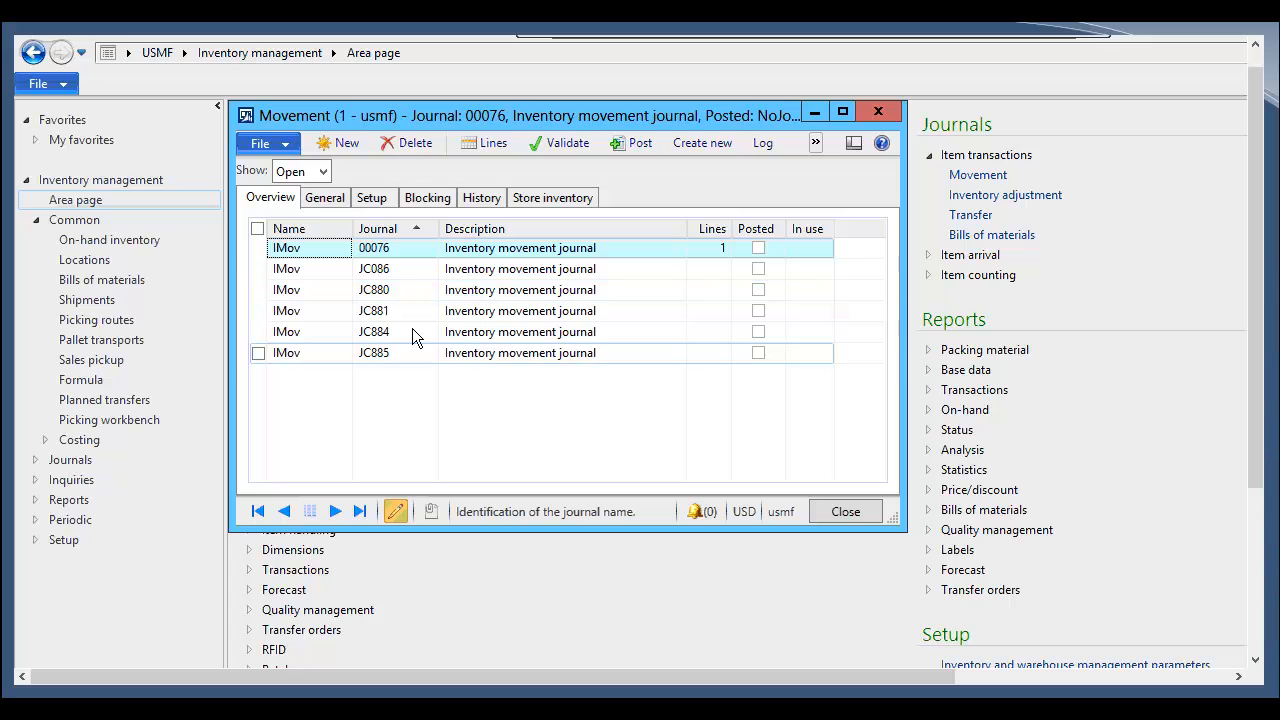
{"action": "left_click", "coordinate": [405, 352]}
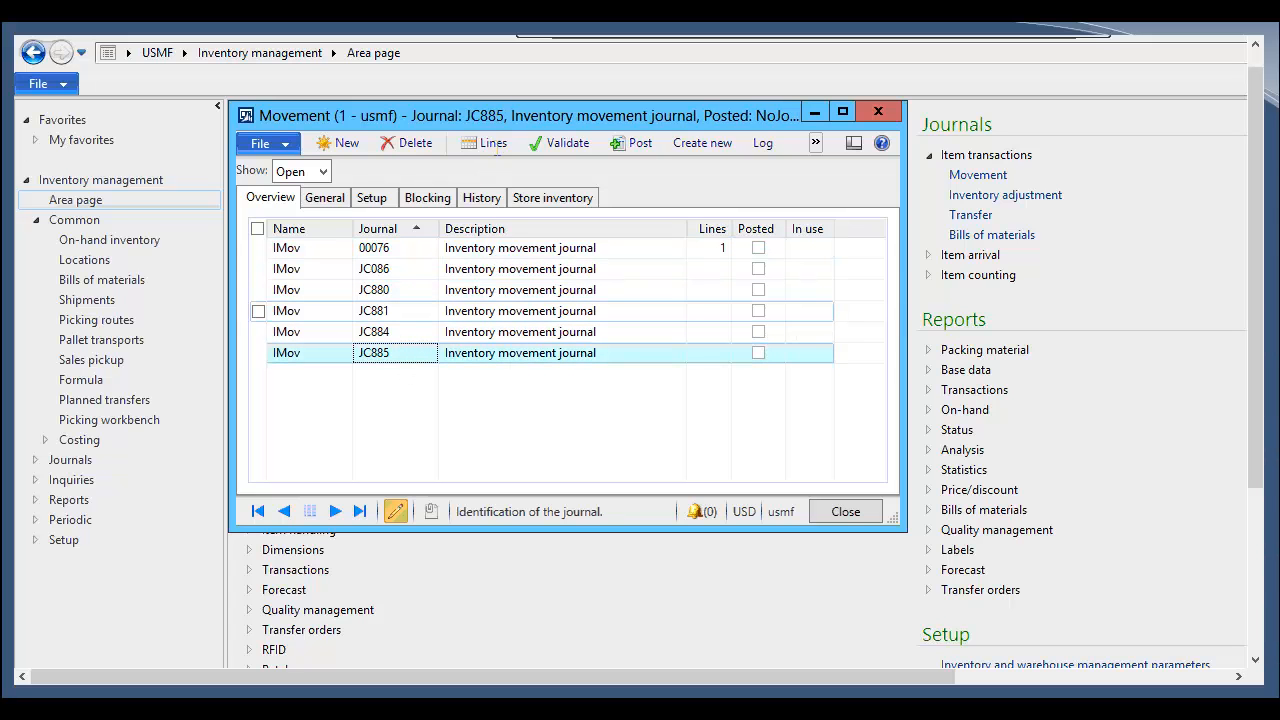
{"action": "left_click", "coordinate": [497, 145]}
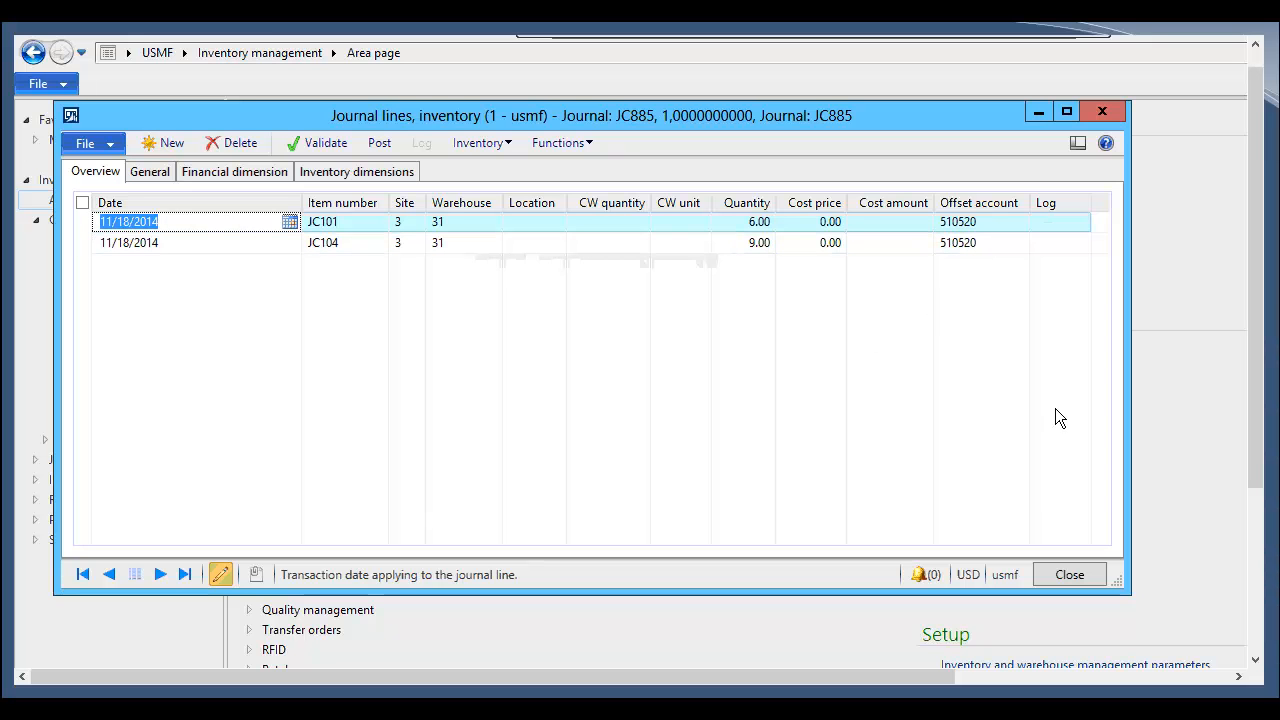
{"action": "left_click", "coordinate": [1067, 575]}
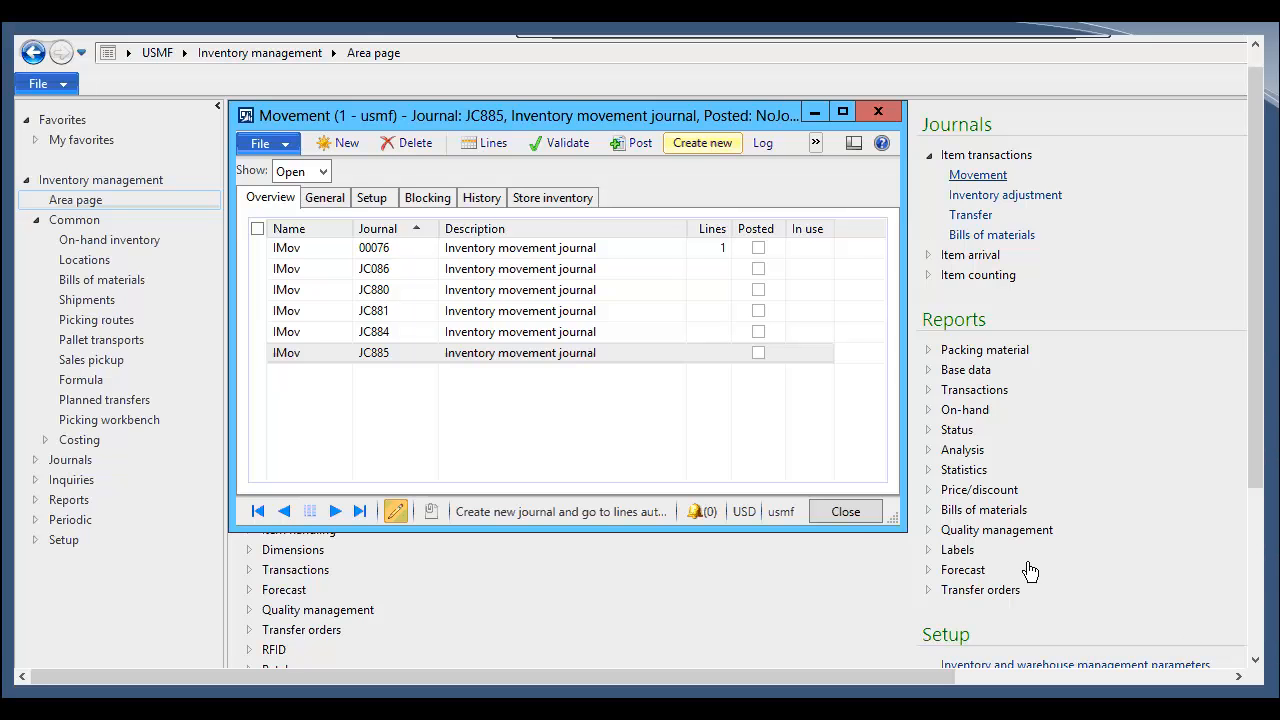
{"action": "left_click", "coordinate": [846, 513]}
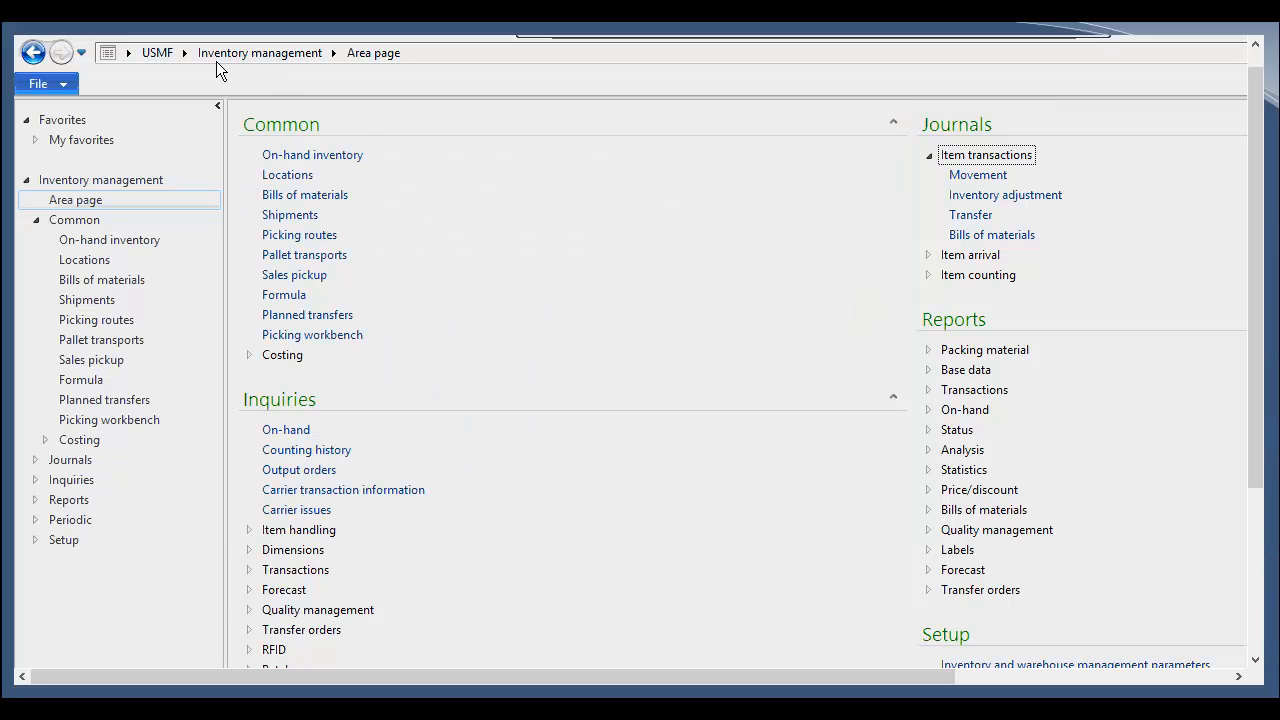
Step: Open the execution history of the Inventory processing group in the Data import export framework
{"action": "left_click", "coordinate": [184, 55]}
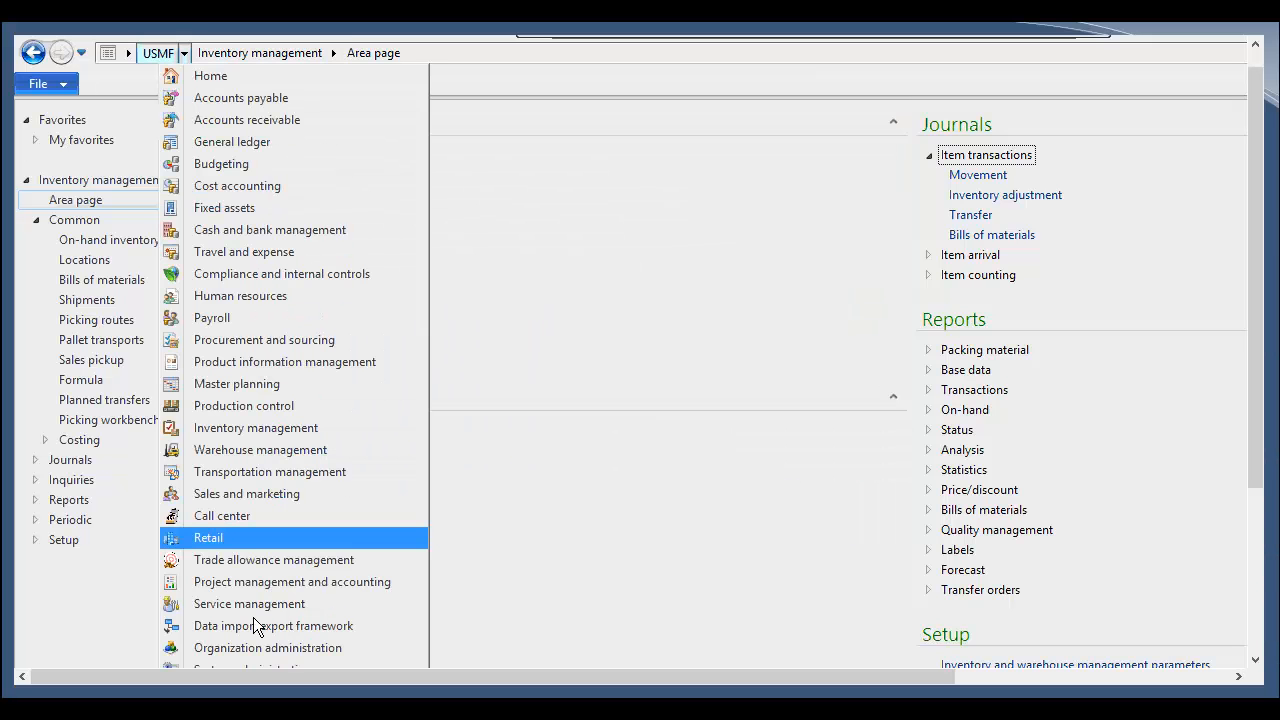
{"action": "left_click", "coordinate": [248, 626]}
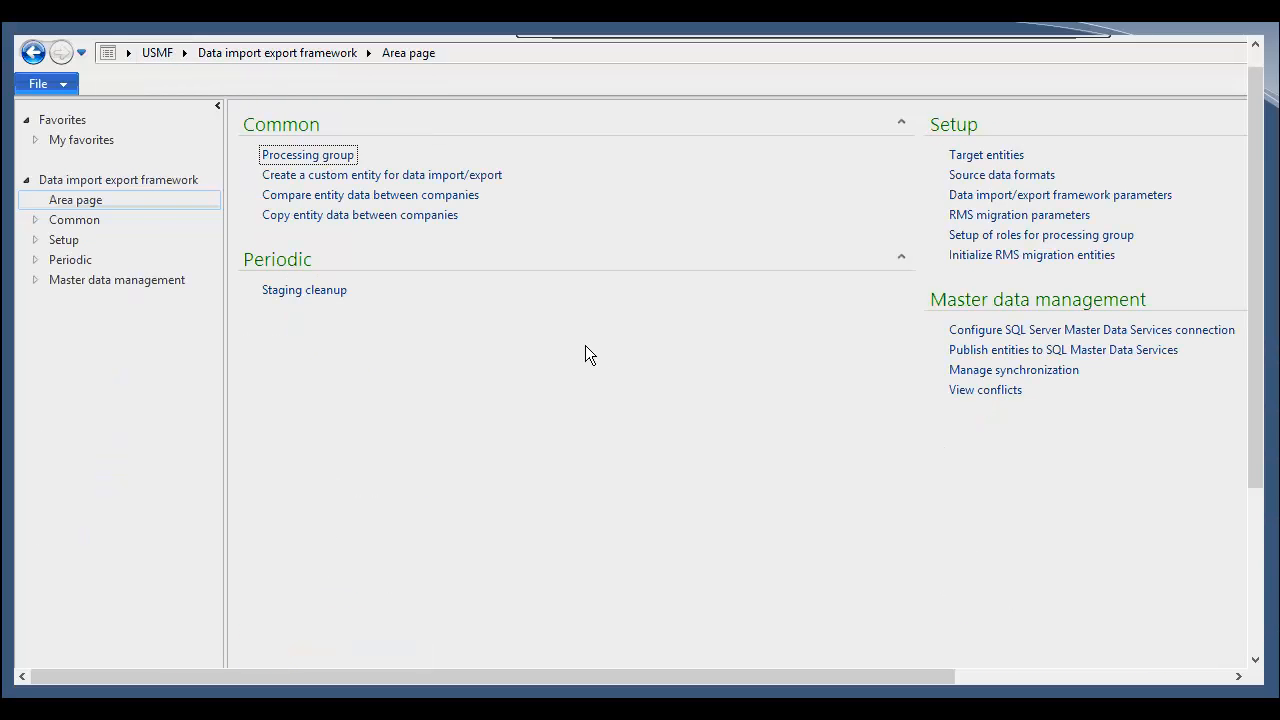
{"action": "left_click", "coordinate": [350, 157]}
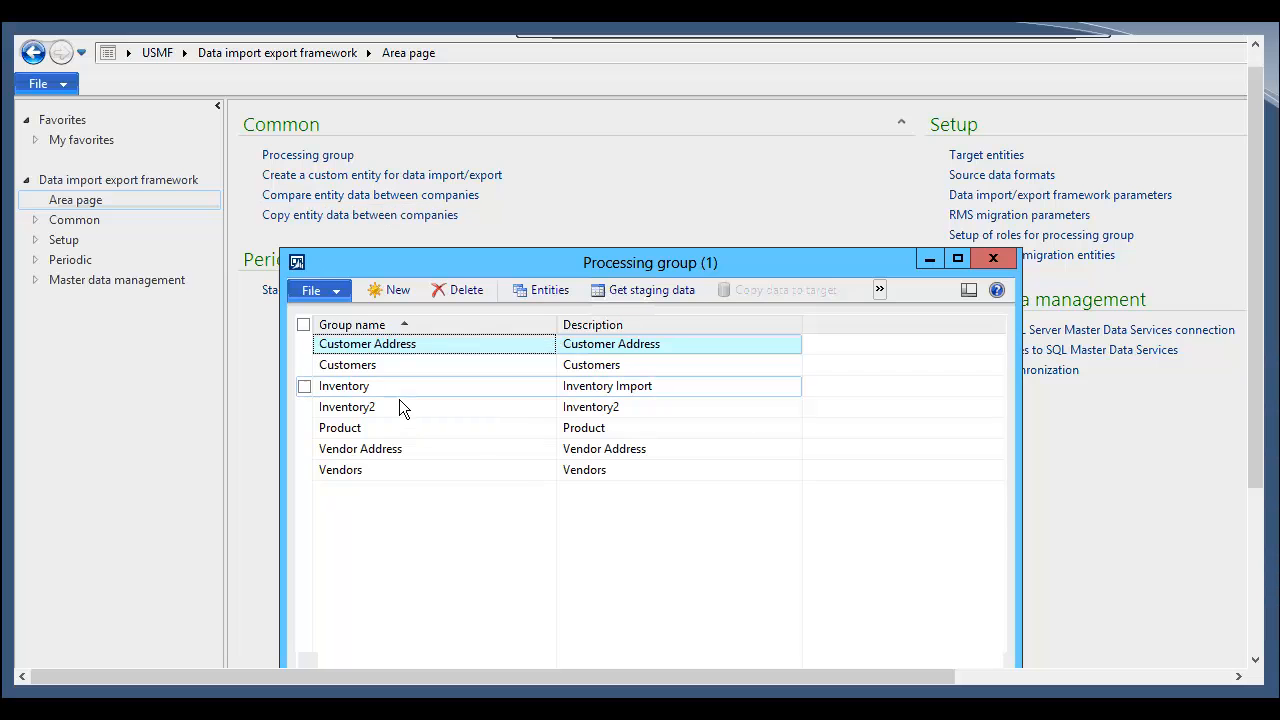
{"action": "left_click", "coordinate": [646, 414]}
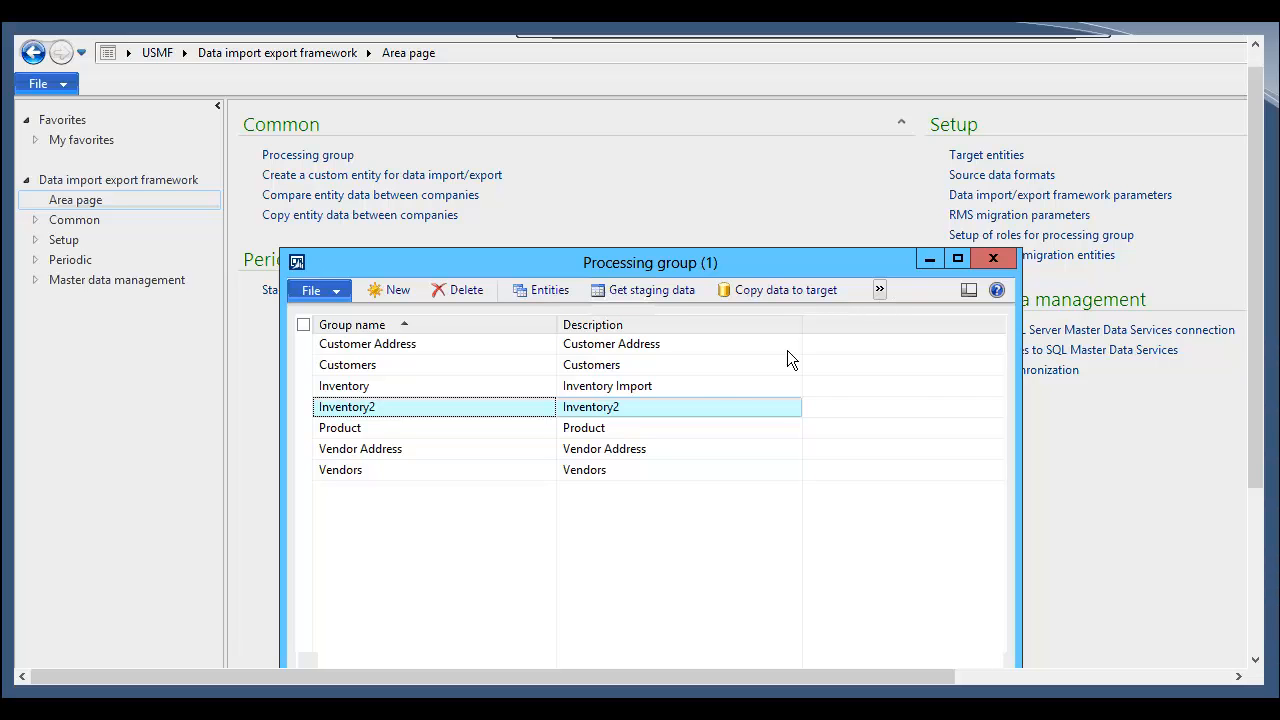
{"action": "left_click", "coordinate": [700, 386]}
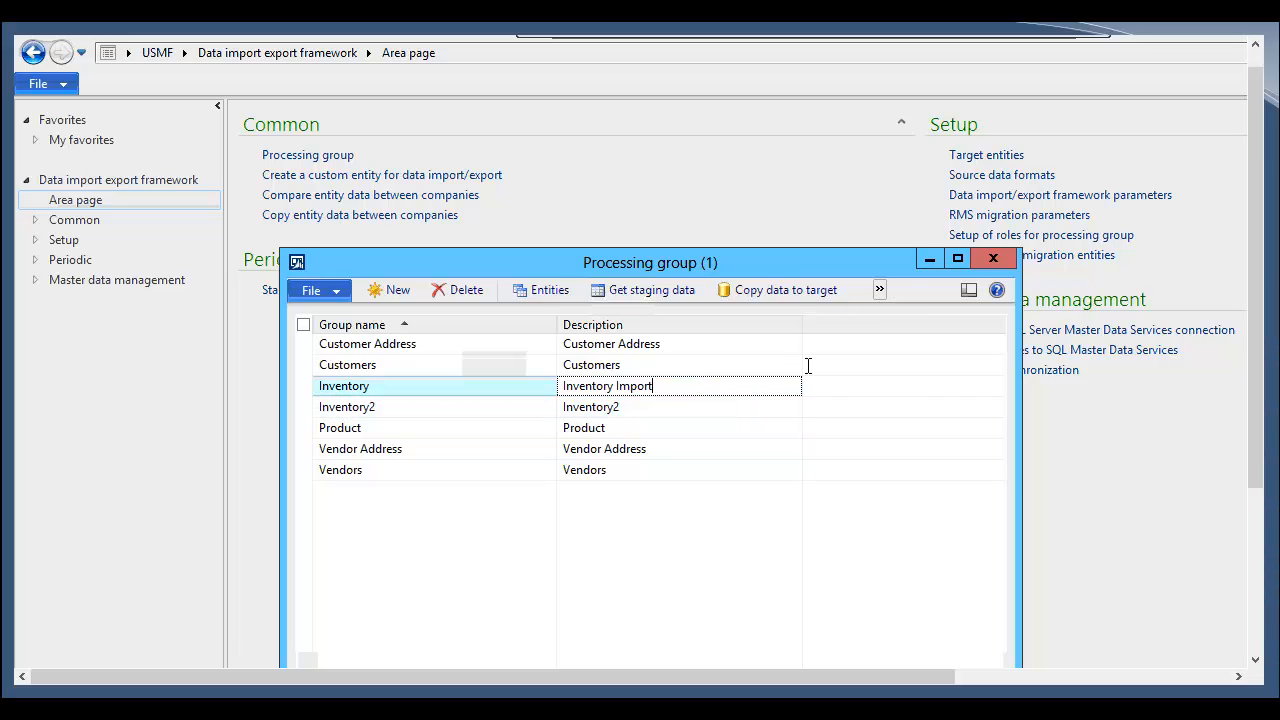
{"action": "left_click", "coordinate": [881, 289]}
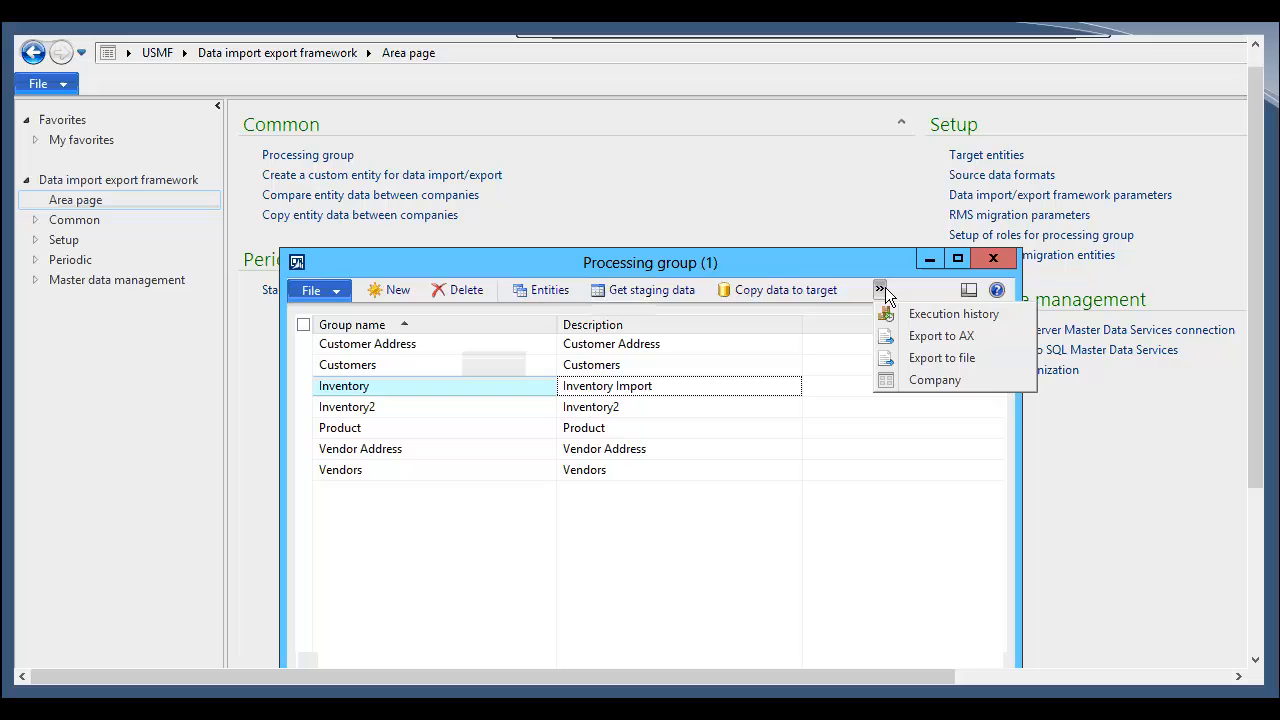
{"action": "left_click", "coordinate": [938, 316]}
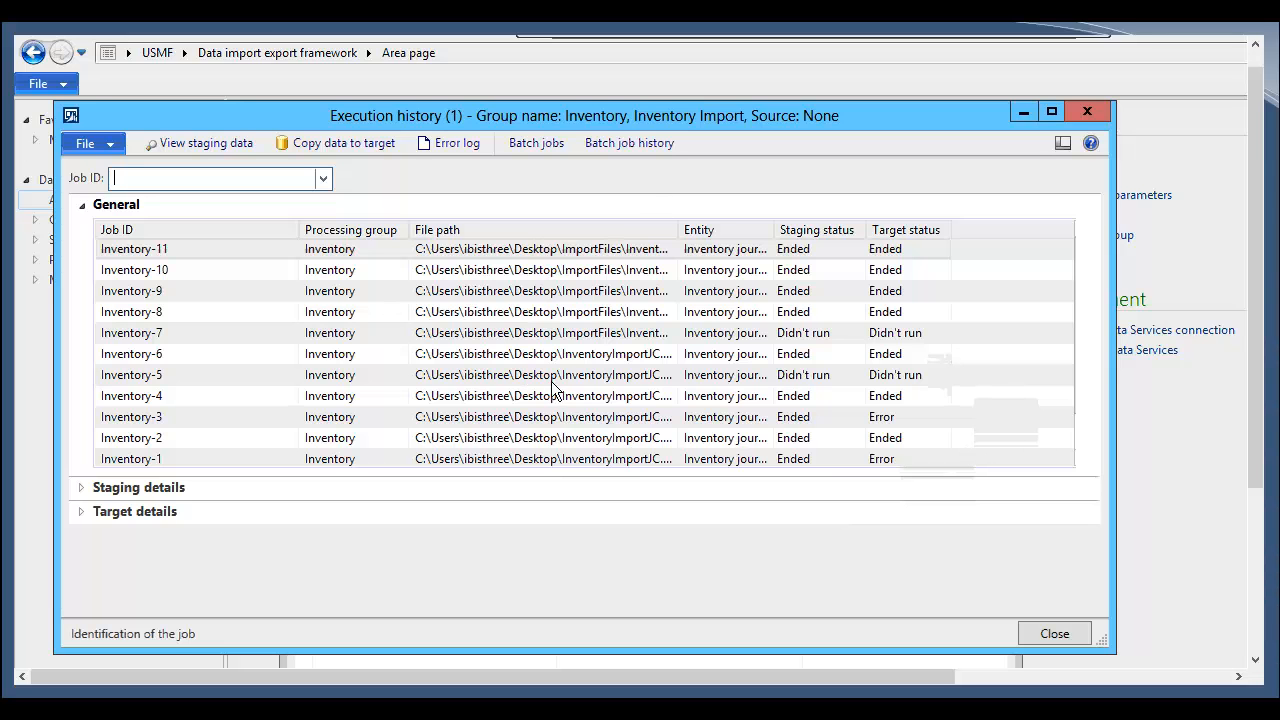
Step: Open the staging data of job Inventory-3
{"action": "left_click", "coordinate": [585, 378]}
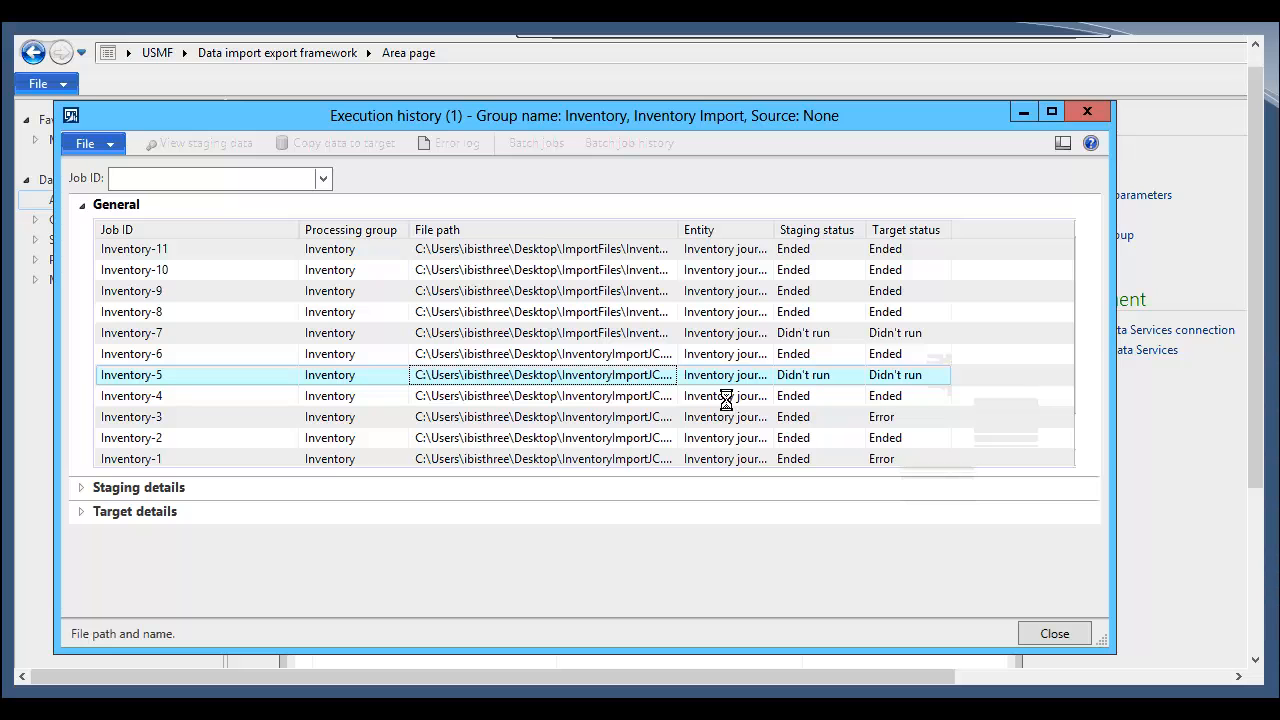
{"action": "left_click", "coordinate": [807, 420]}
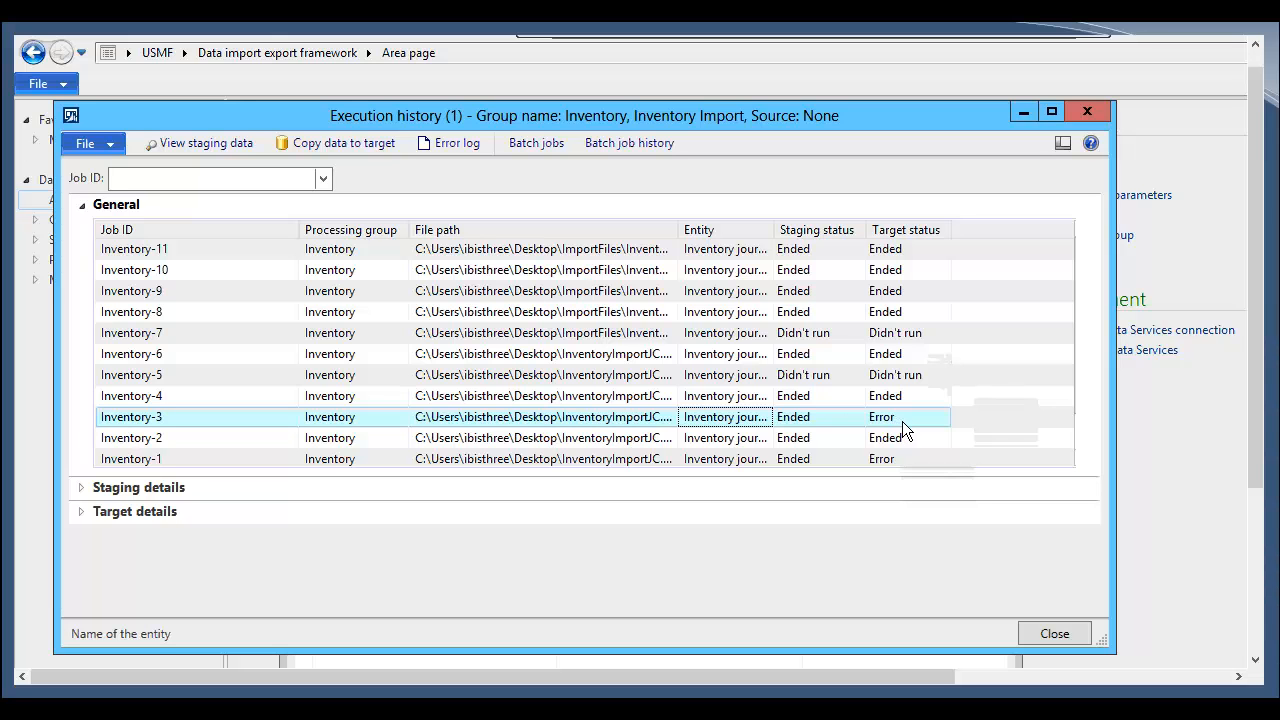
{"action": "left_click", "coordinate": [249, 148]}
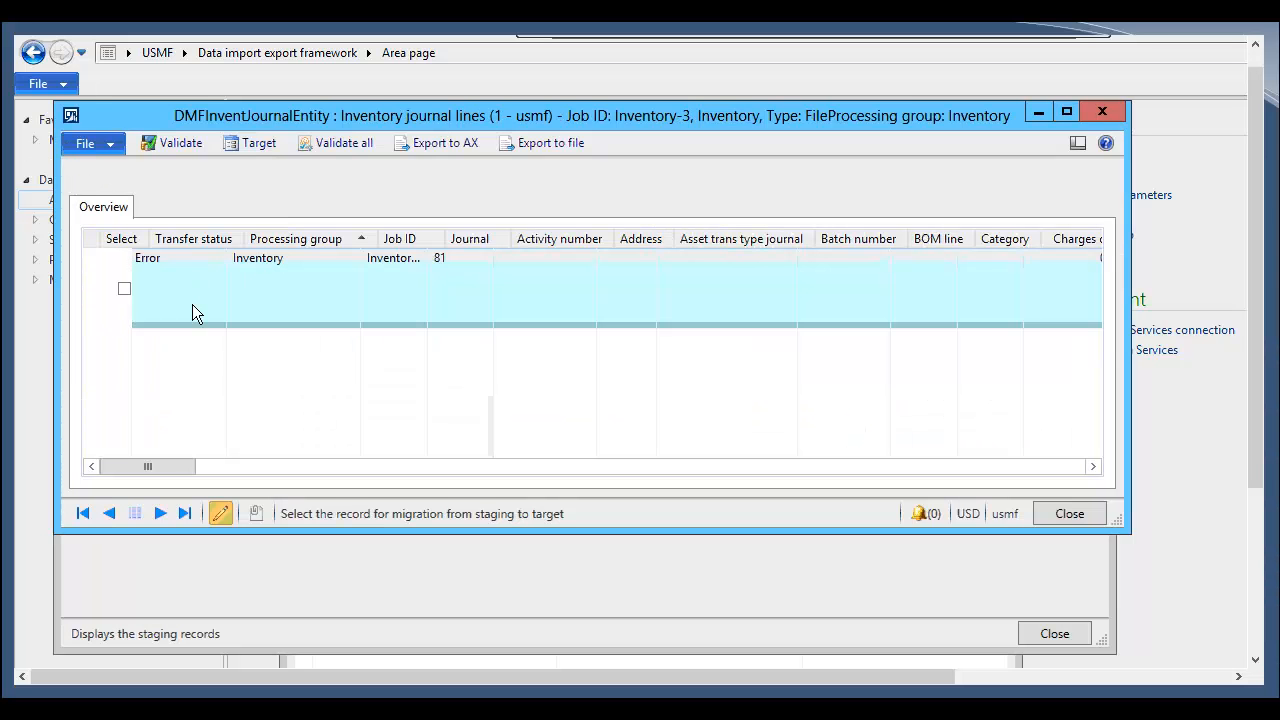
Step: Inspect the Inventory-3 staging record's fields, including the activity number lookup, then close the staging form
{"action": "left_click", "coordinate": [193, 305]}
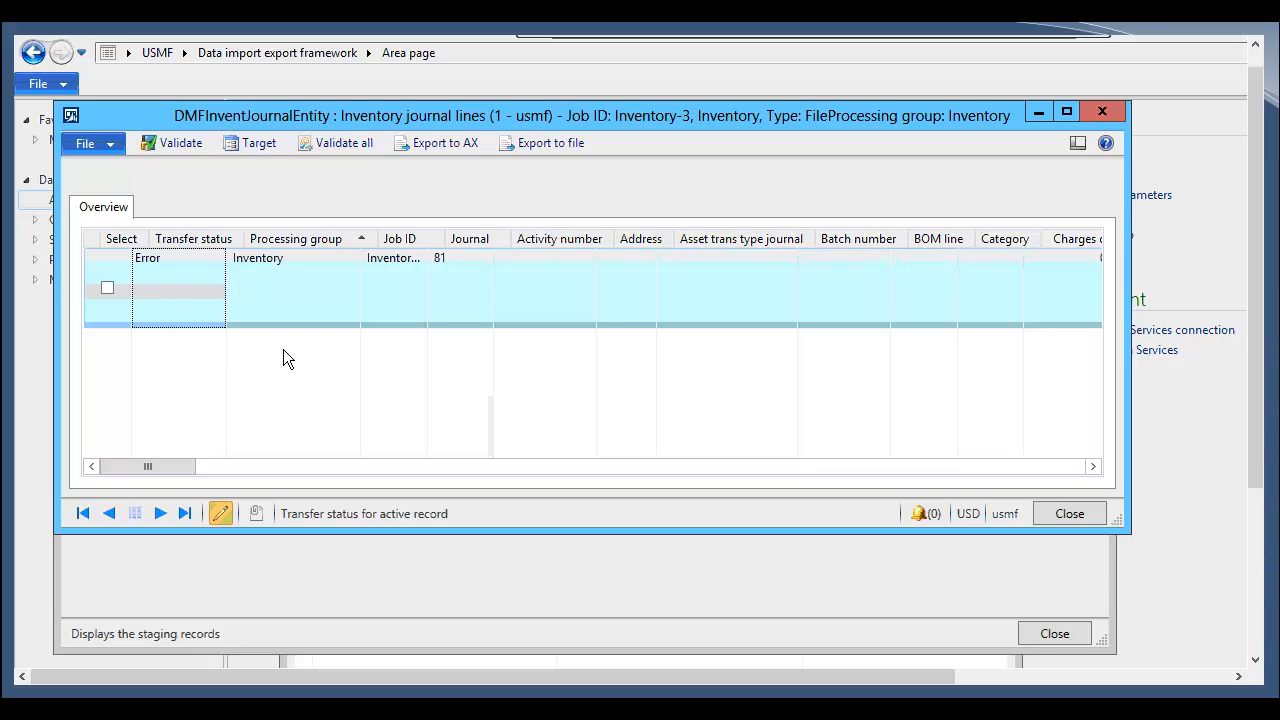
{"action": "left_click", "coordinate": [409, 290]}
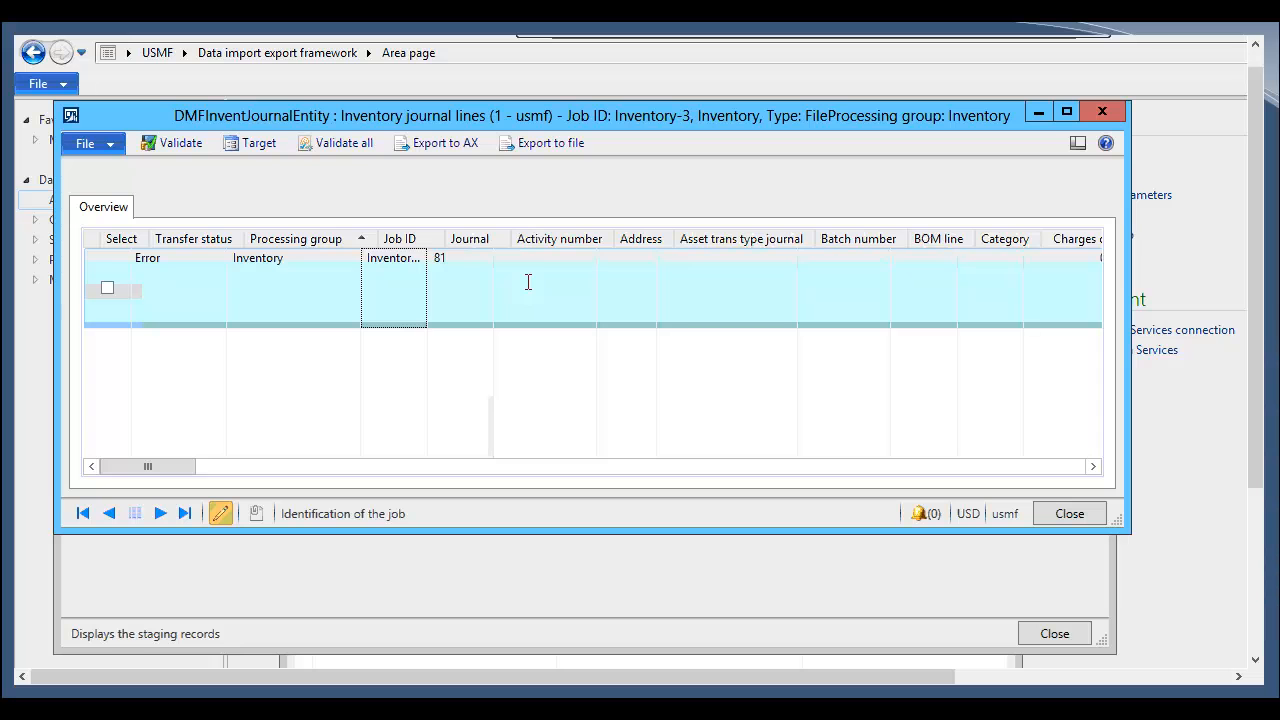
{"action": "left_click", "coordinate": [459, 294]}
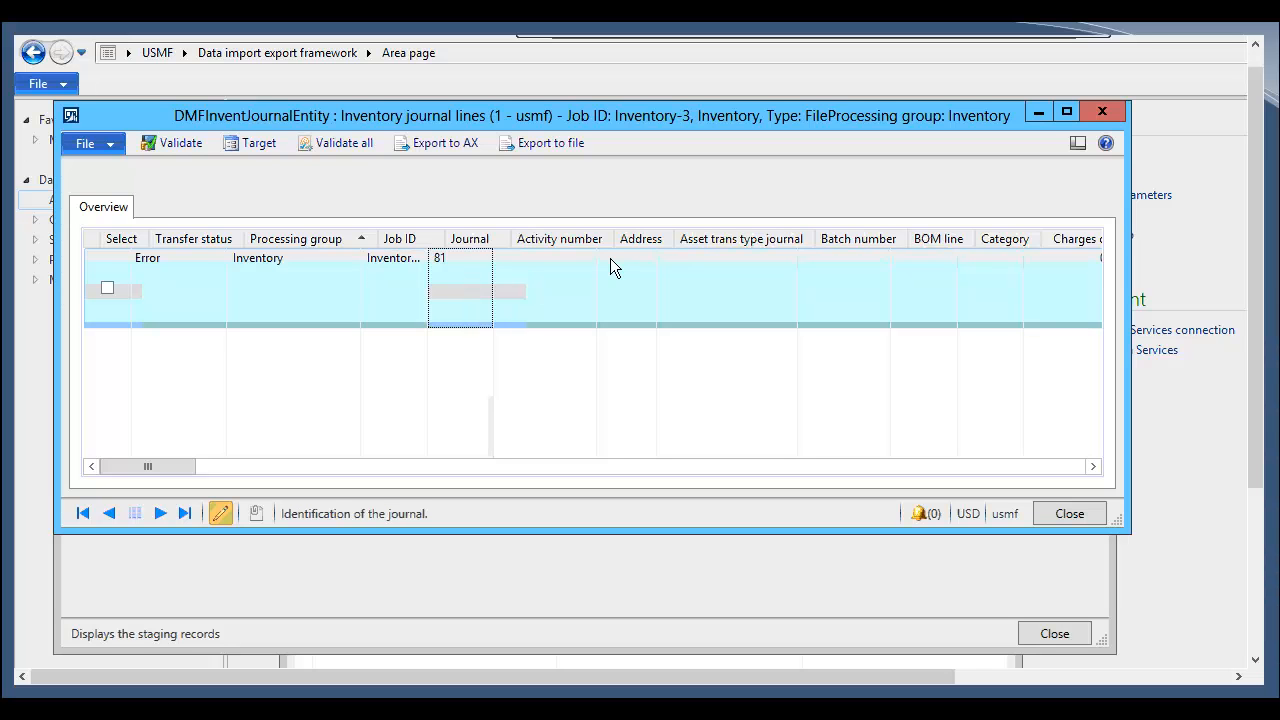
{"action": "left_click", "coordinate": [586, 282]}
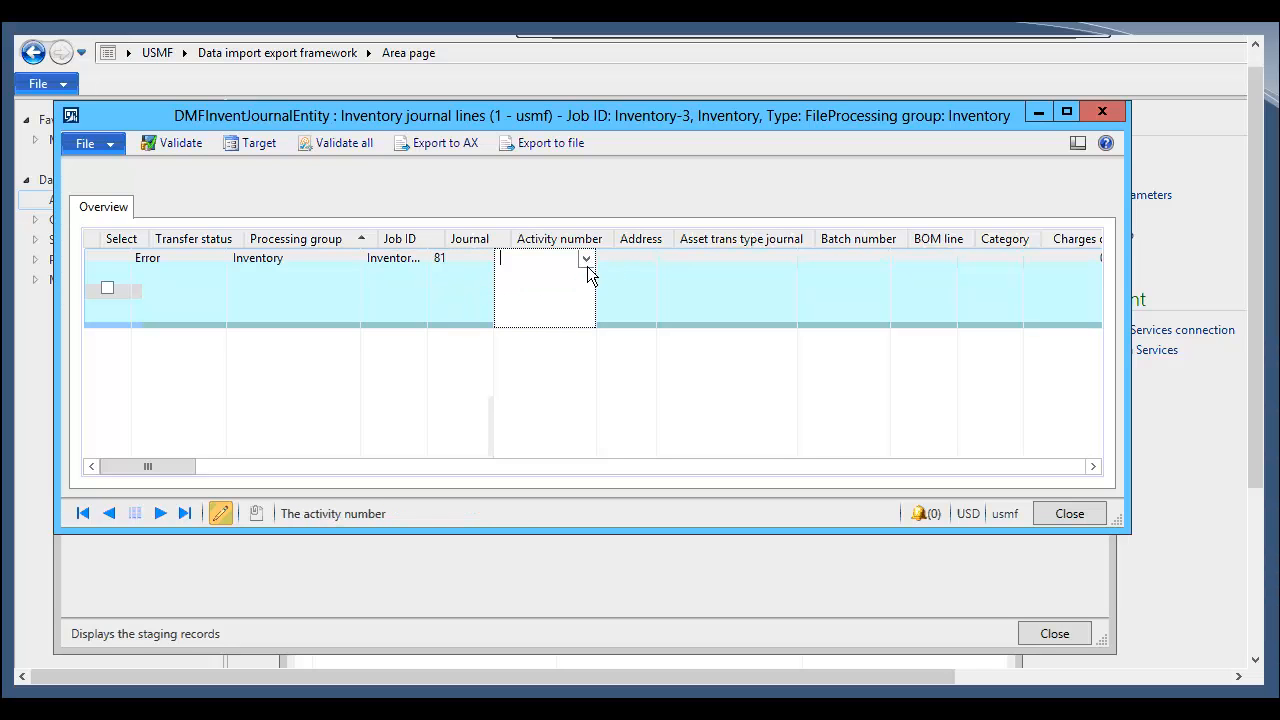
{"action": "left_click", "coordinate": [586, 260]}
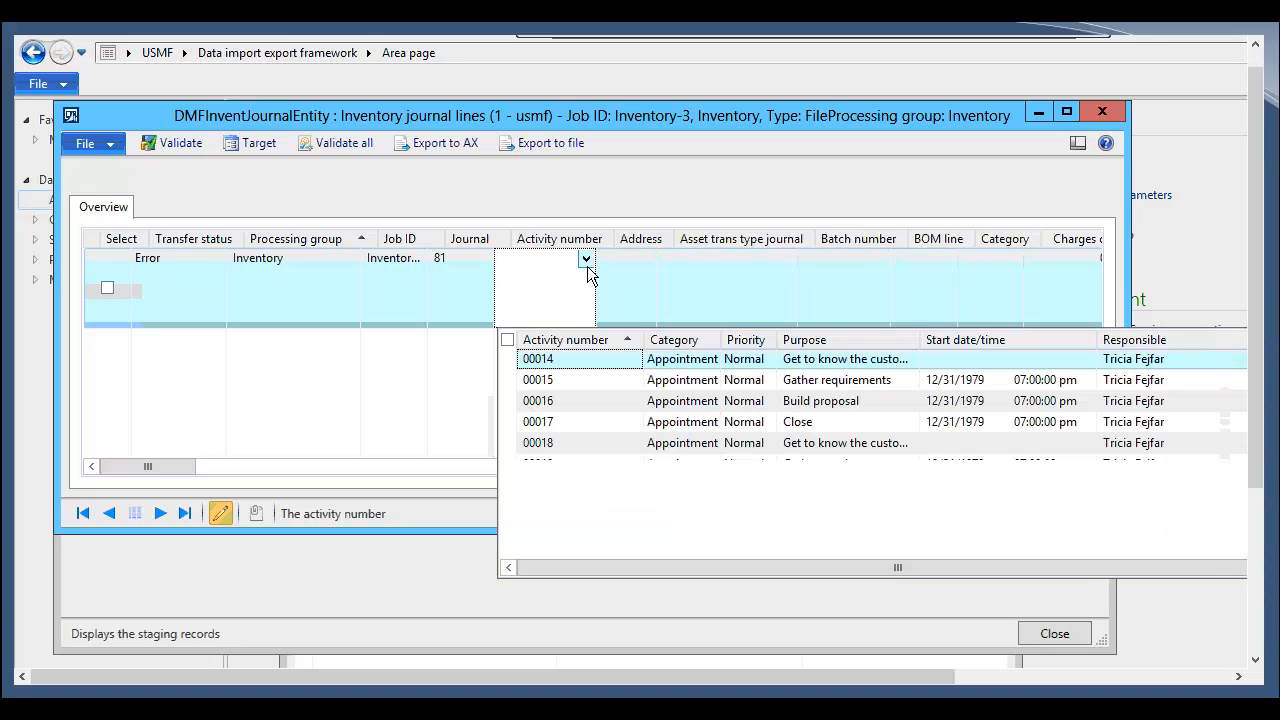
{"action": "left_click", "coordinate": [638, 280]}
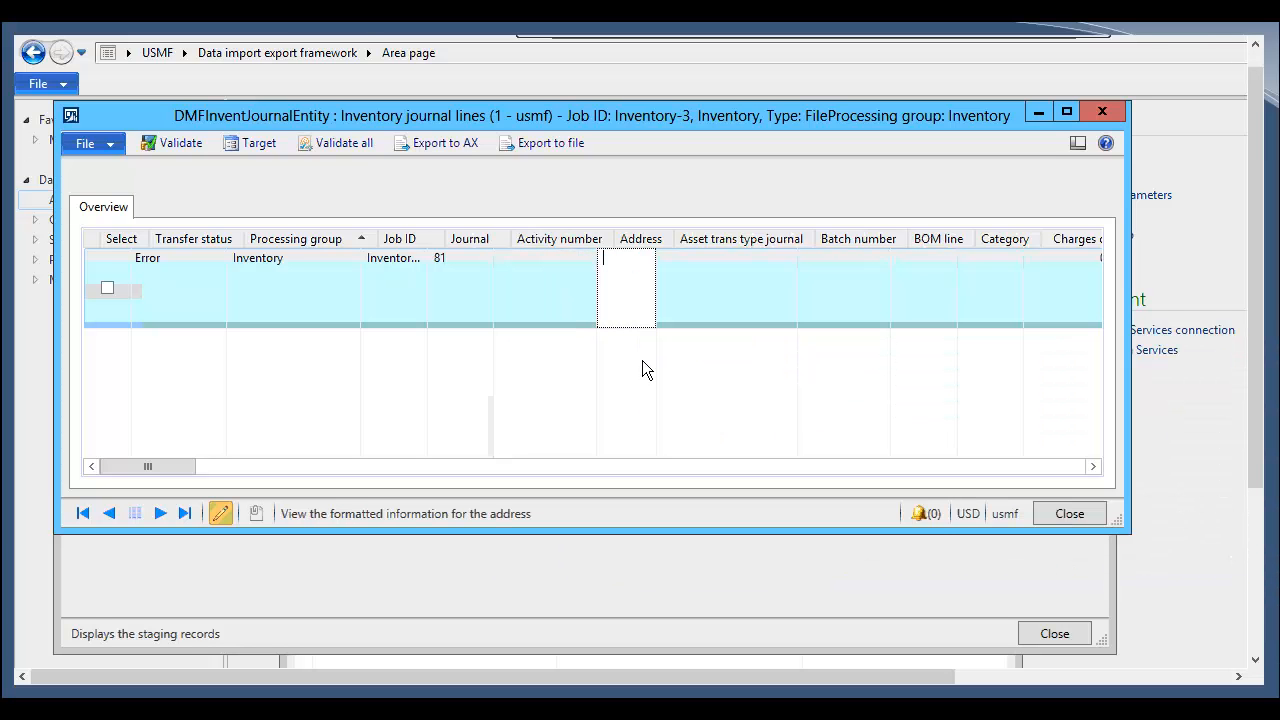
{"action": "left_click", "coordinate": [1059, 522]}
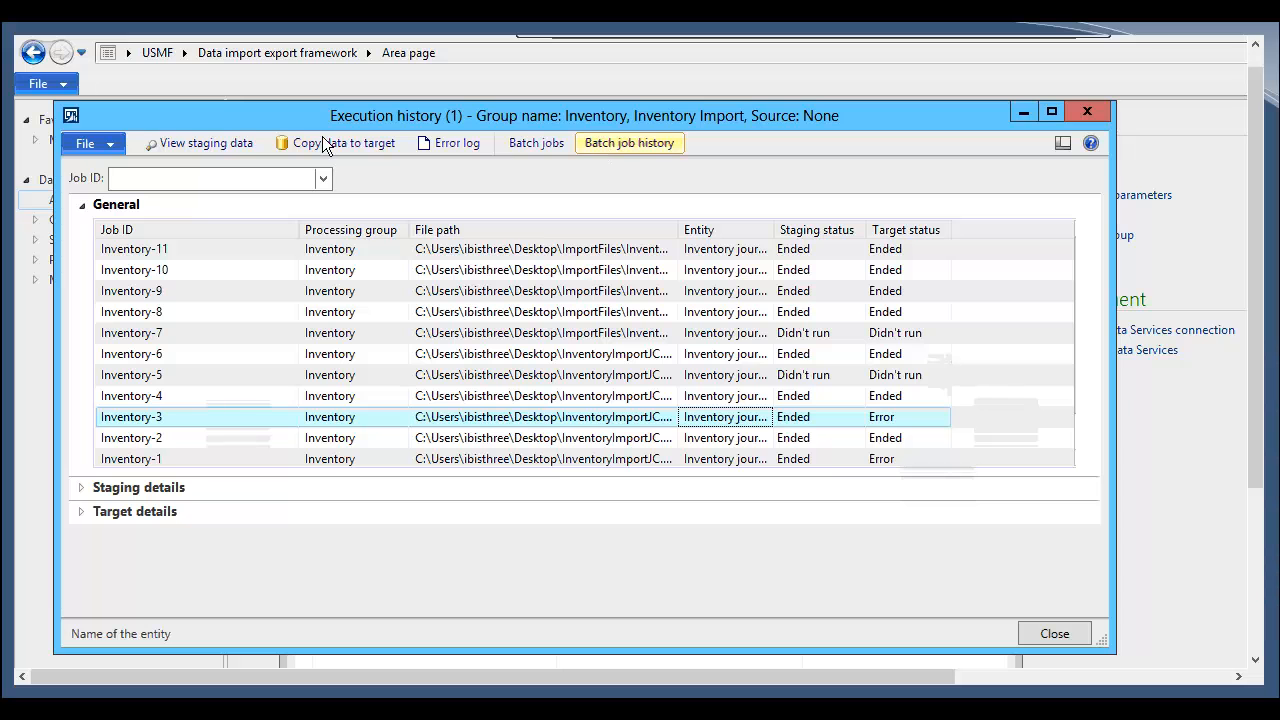
Step: Open the Inventory-3 staging data again, export it to Excel and inspect the exported columns
{"action": "left_click", "coordinate": [255, 146]}
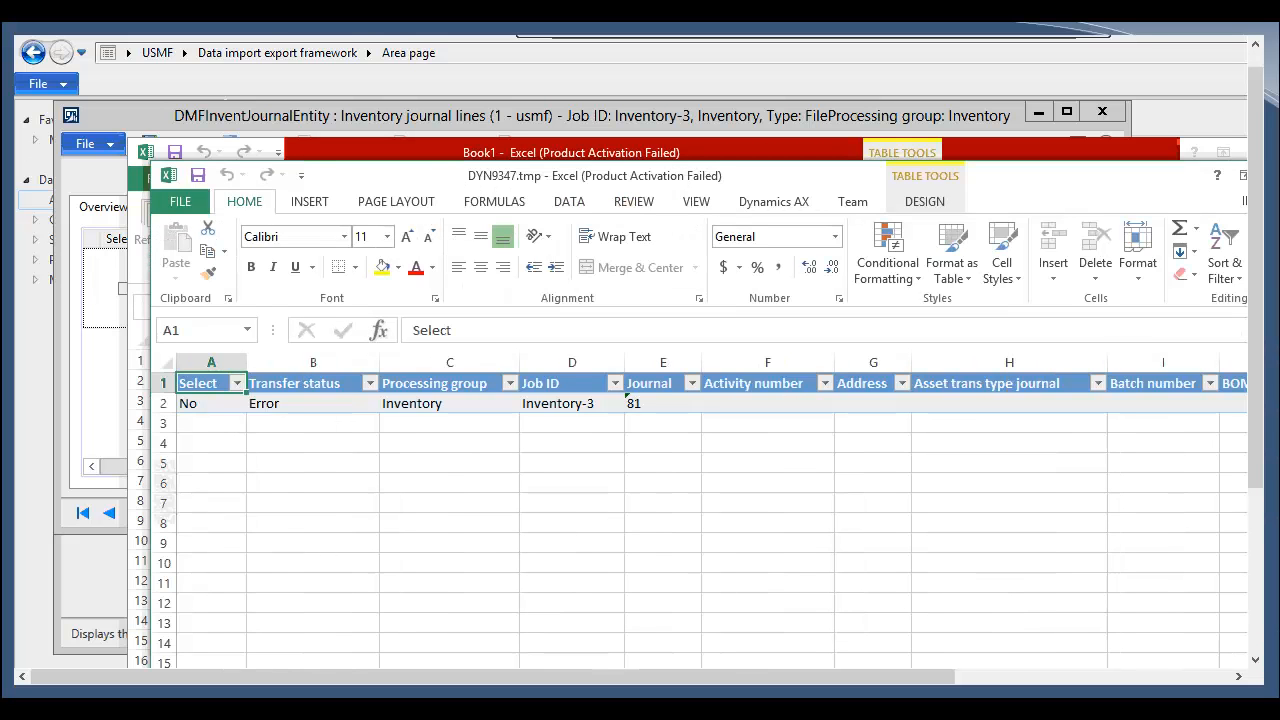
{"action": "left_click", "coordinate": [352, 424]}
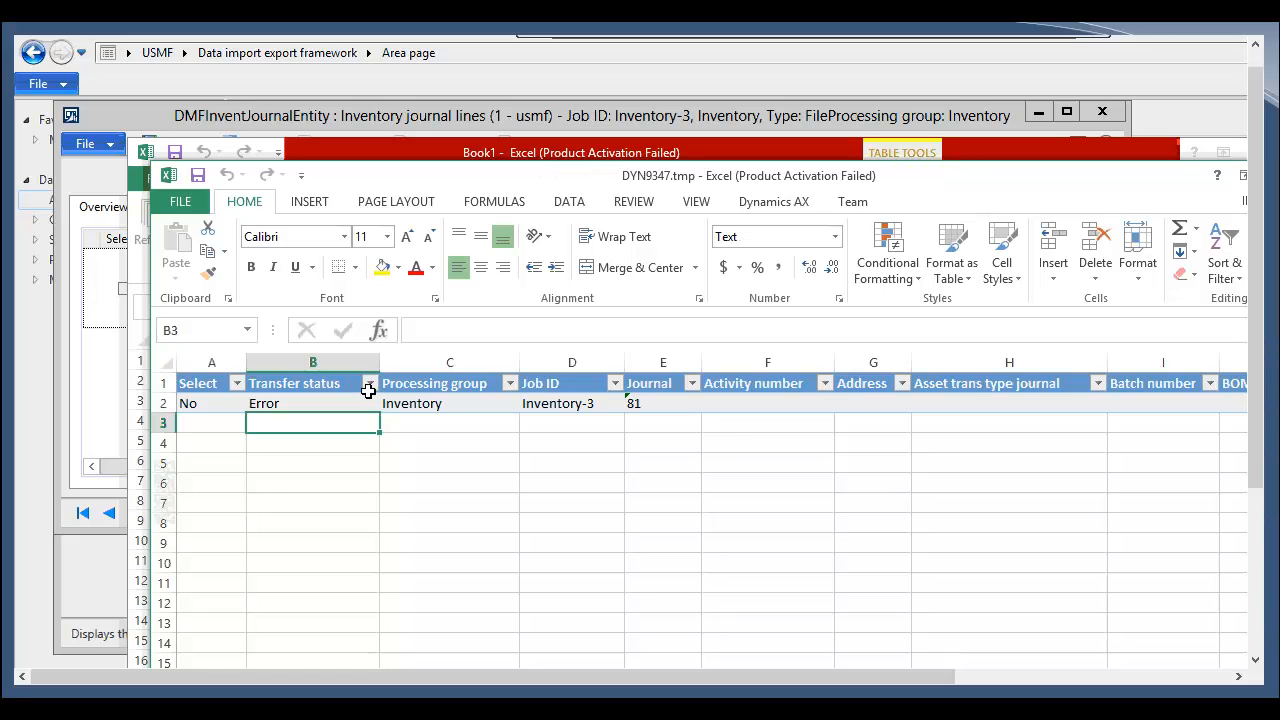
{"action": "left_click", "coordinate": [368, 388]}
{"action": "left_click", "coordinate": [654, 477]}
{"action": "left_click", "coordinate": [654, 477]}
{"action": "left_click", "coordinate": [588, 430]}
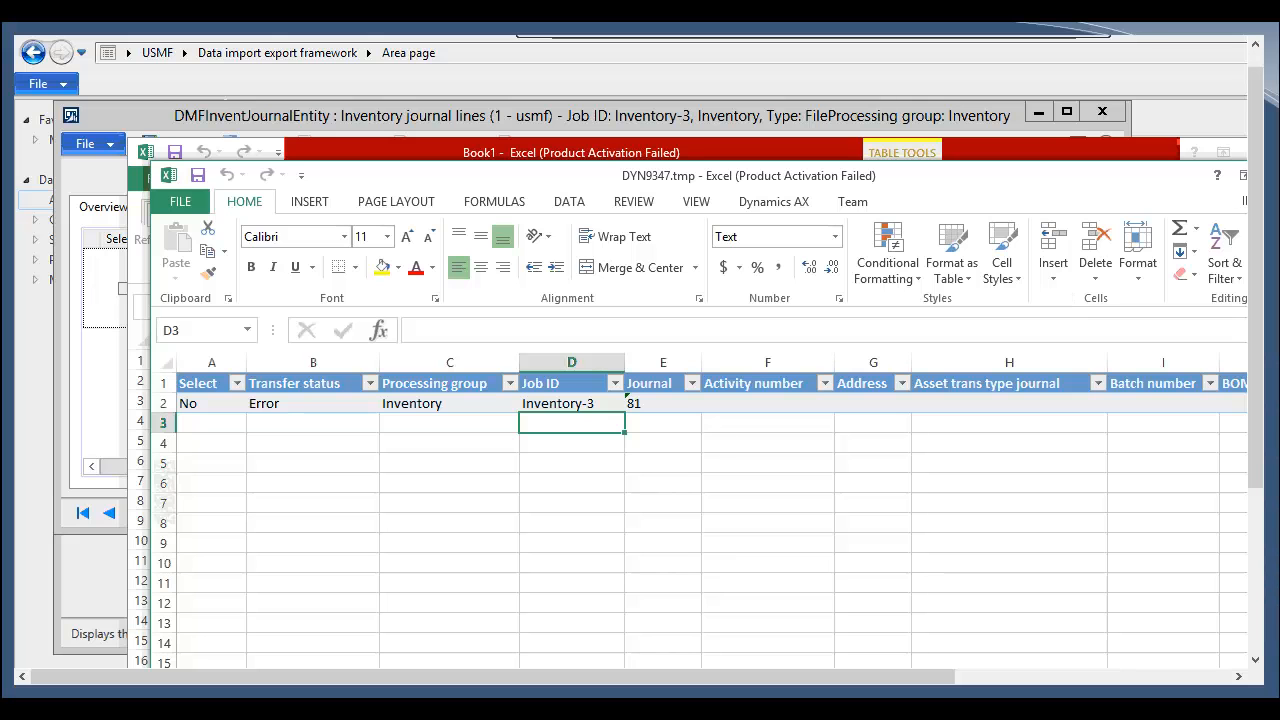
Step: Leave Excel and close the staging data, execution history and processing group forms to return to the area page
{"action": "key", "text": "alt+Tab"}
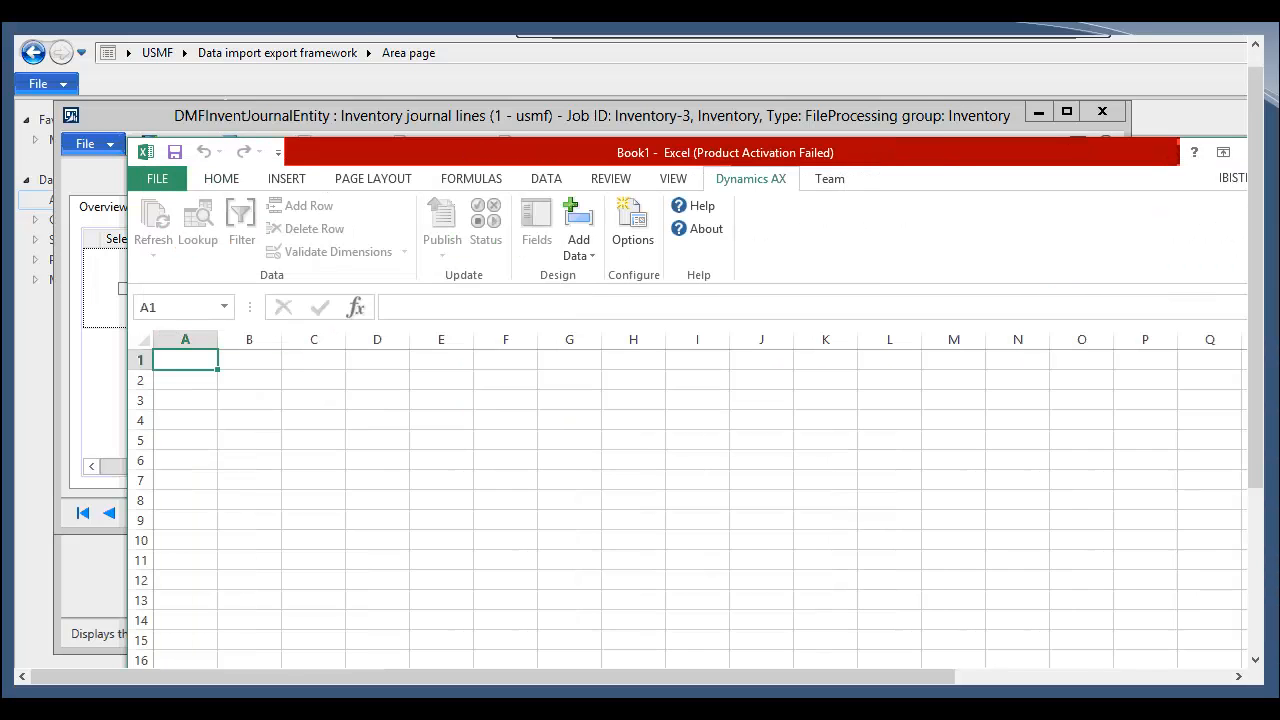
{"action": "left_click", "coordinate": [1192, 122]}
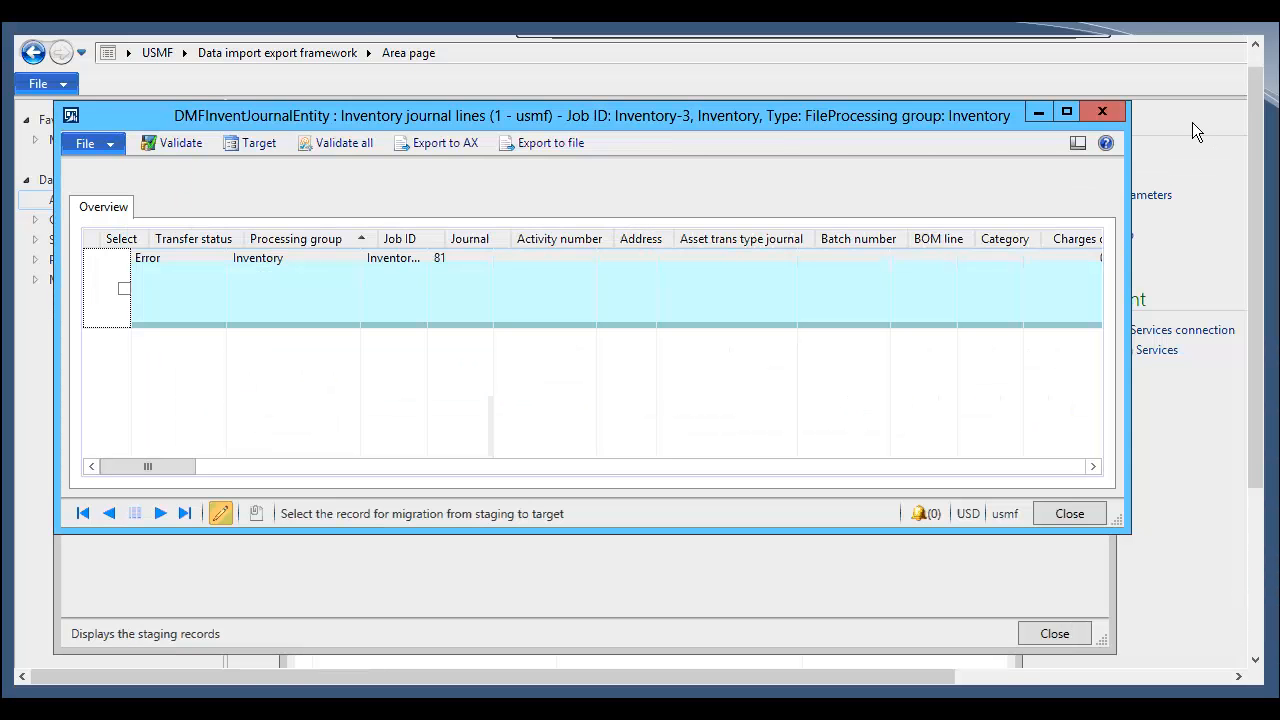
{"action": "left_click", "coordinate": [1103, 111]}
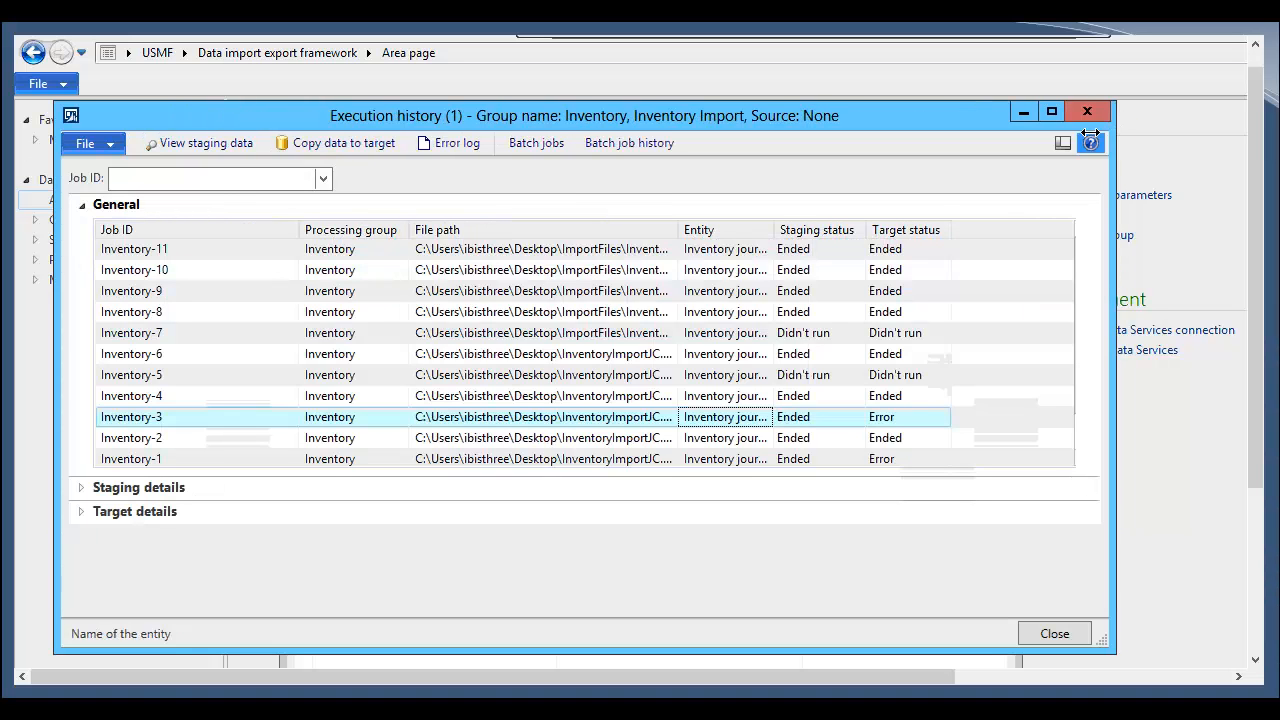
{"action": "left_click", "coordinate": [1087, 111]}
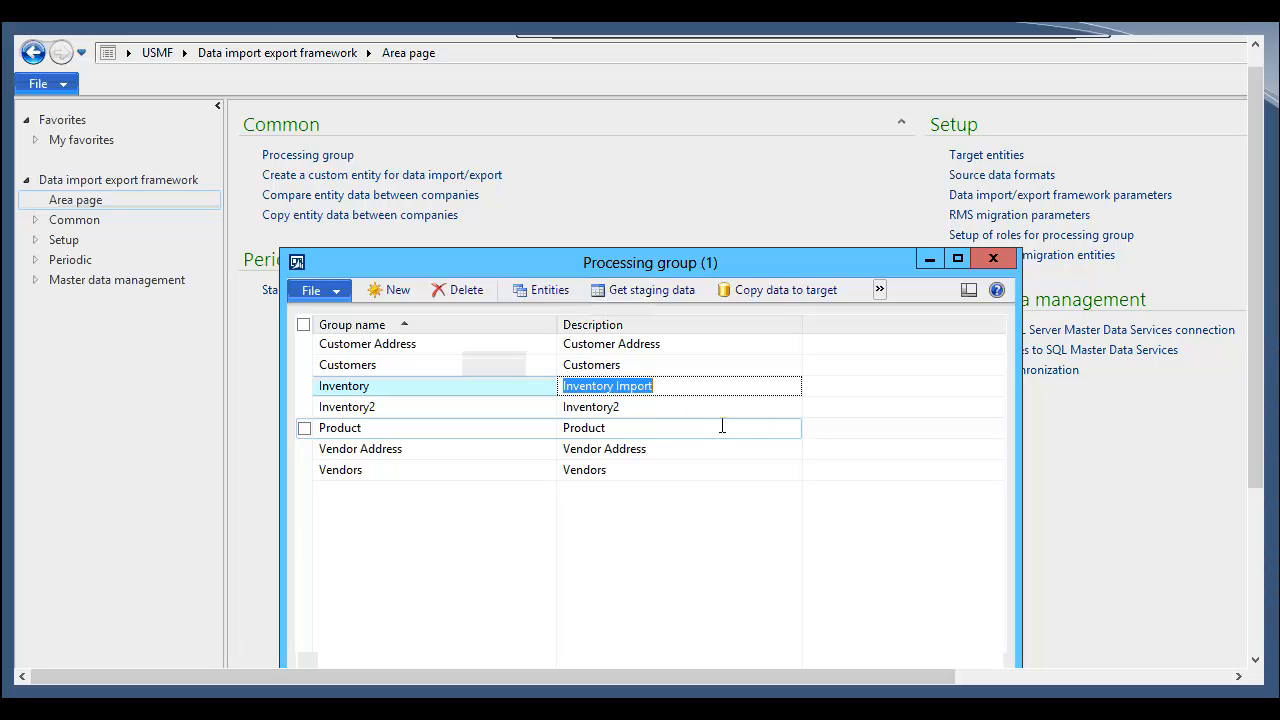
{"action": "left_click", "coordinate": [880, 289]}
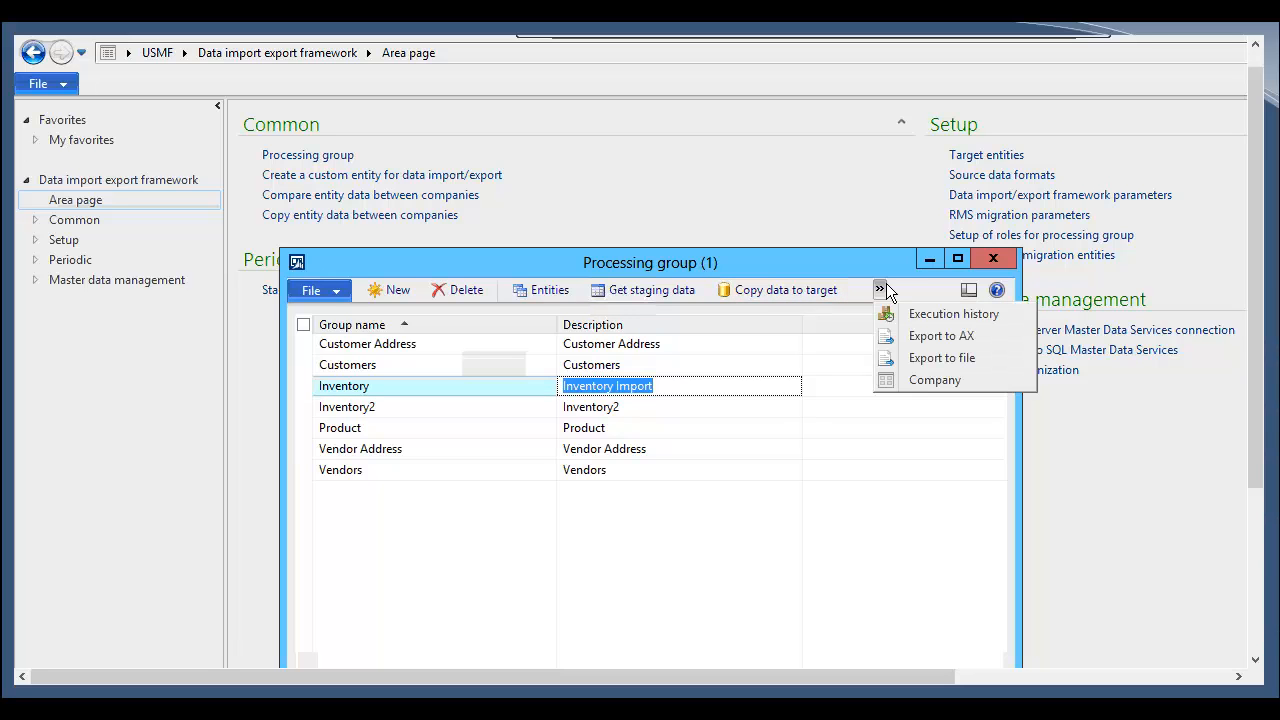
{"action": "left_click", "coordinate": [993, 259]}
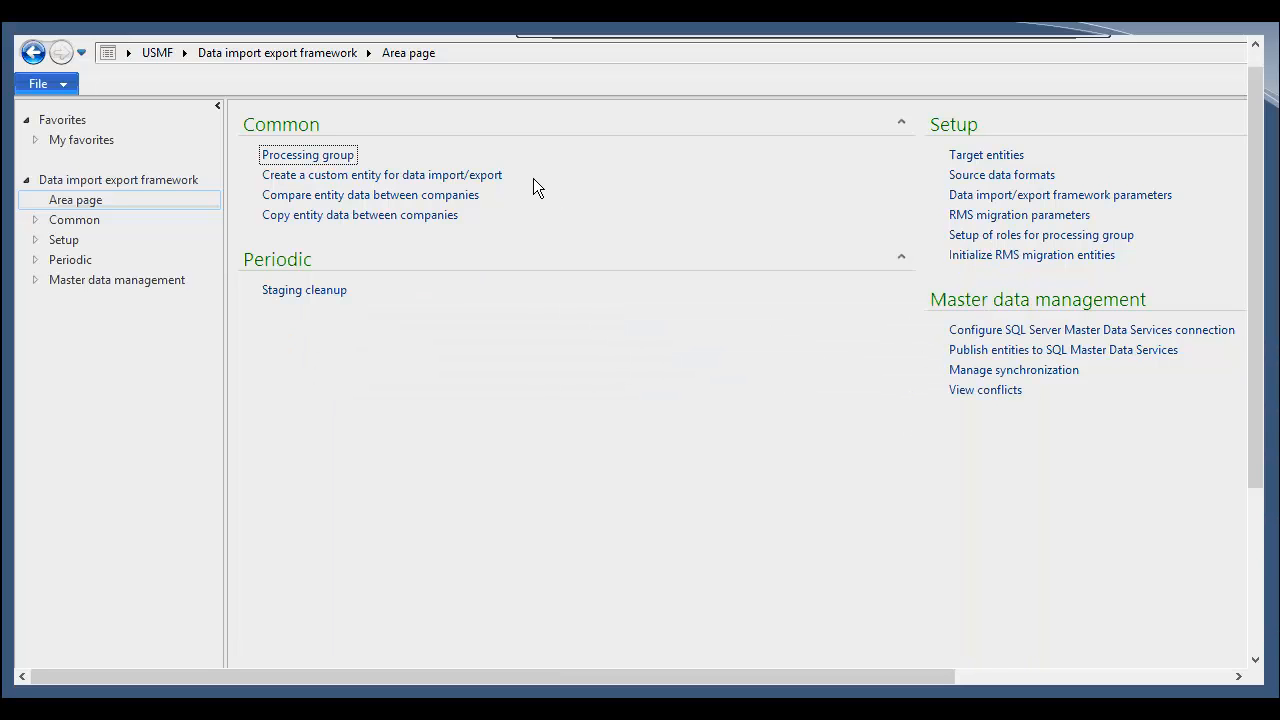
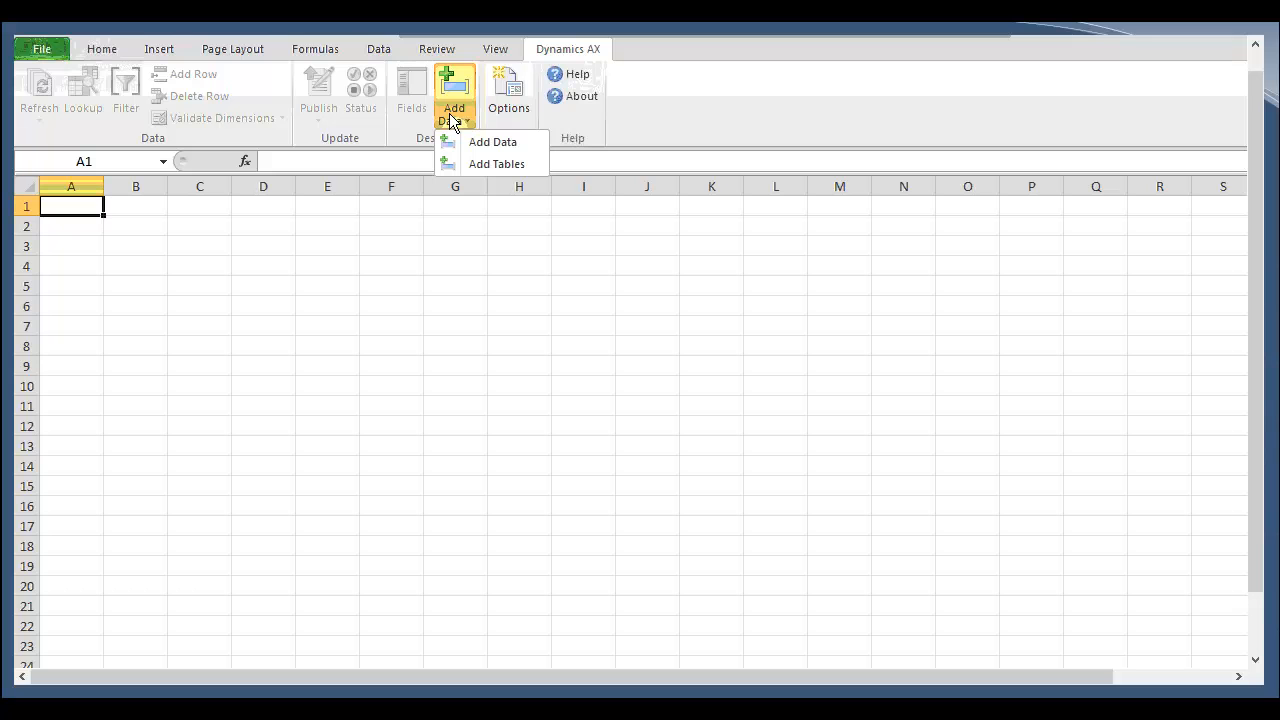
{"action": "left_click", "coordinate": [396, 127]}
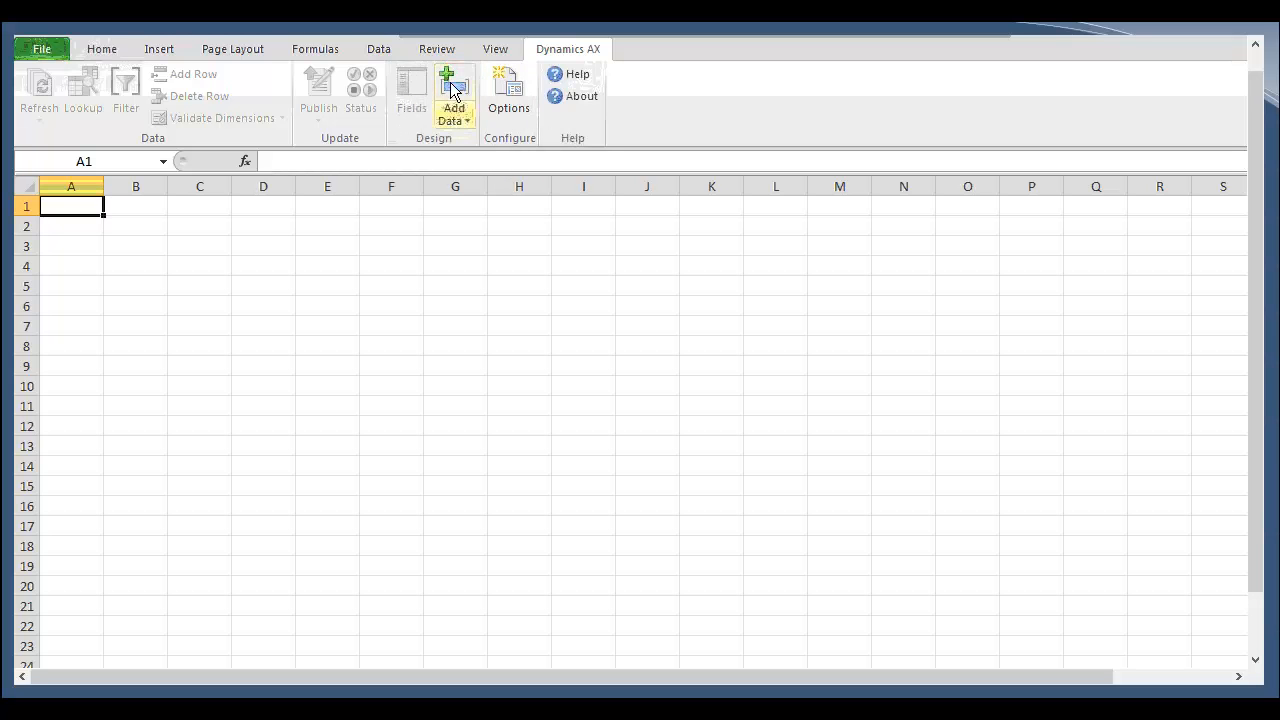
{"action": "left_click", "coordinate": [459, 115]}
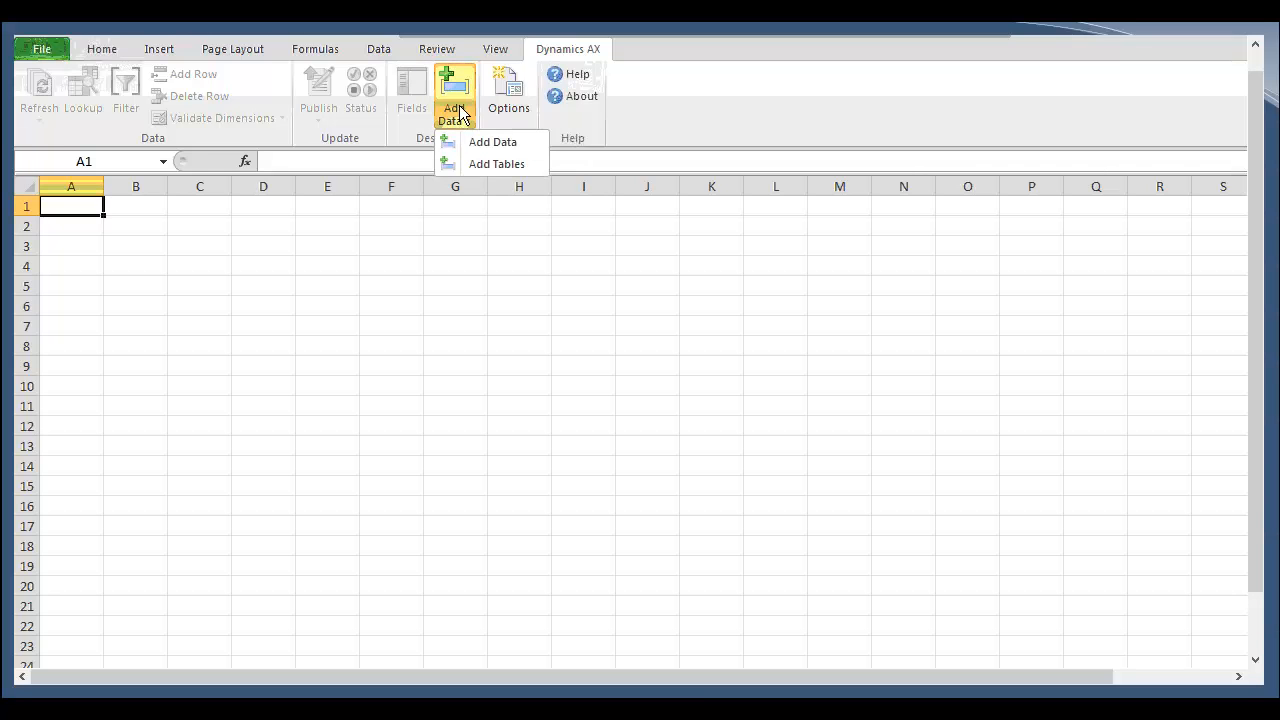
{"action": "left_click", "coordinate": [469, 137]}
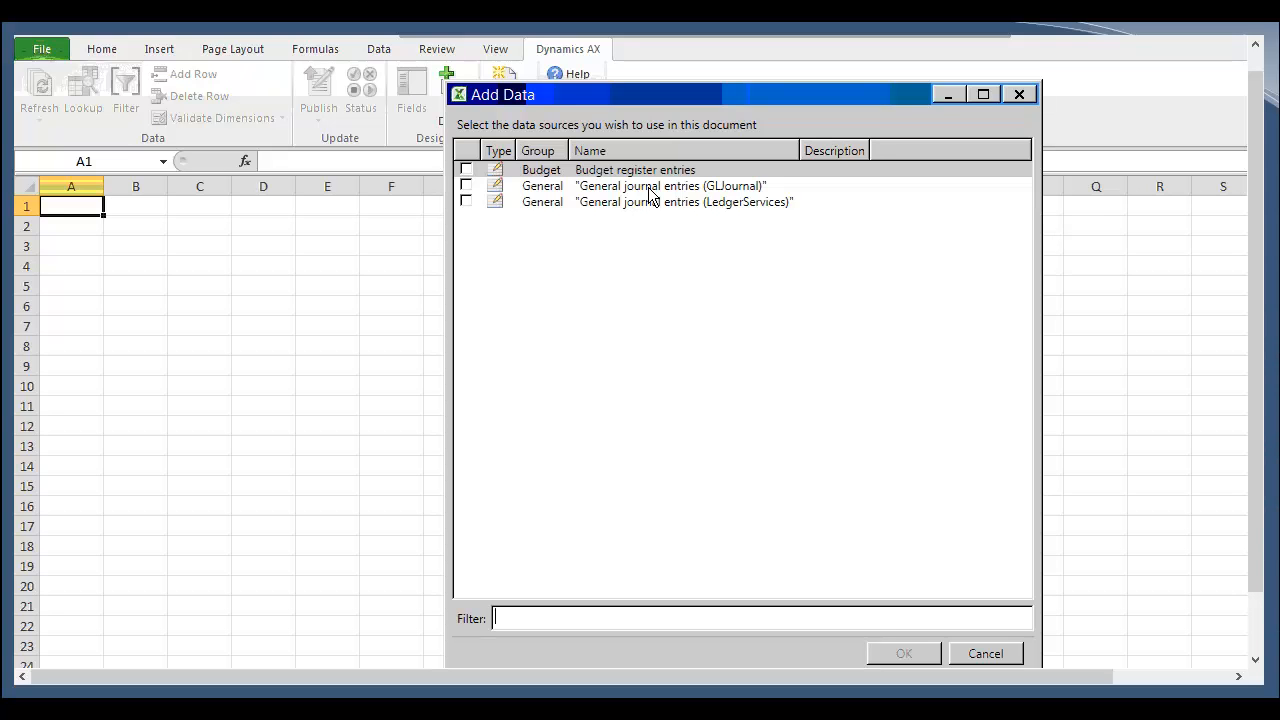
{"action": "left_click", "coordinate": [1012, 651]}
{"action": "left_click", "coordinate": [467, 121]}
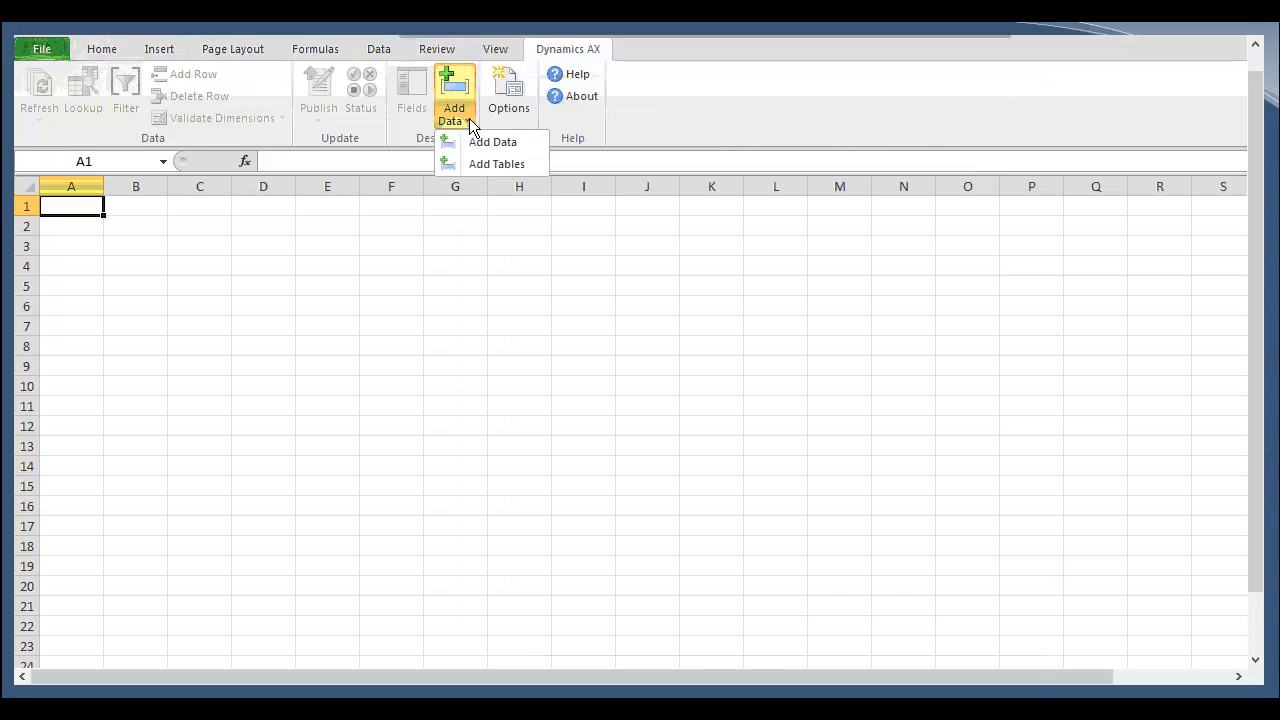
{"action": "left_click", "coordinate": [477, 162]}
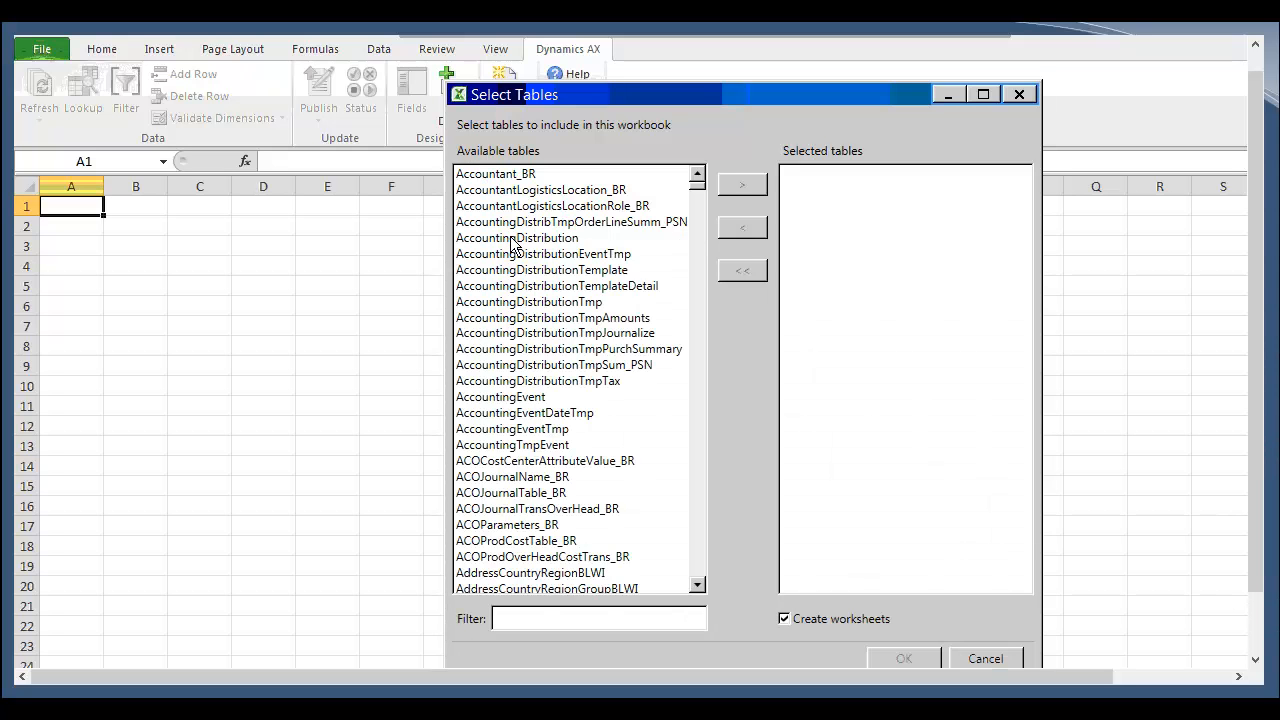
{"action": "scroll", "coordinate": [512, 245], "scroll_direction": "down", "scroll_amount": 10}
{"action": "scroll", "coordinate": [512, 245], "scroll_direction": "down", "scroll_amount": 10}
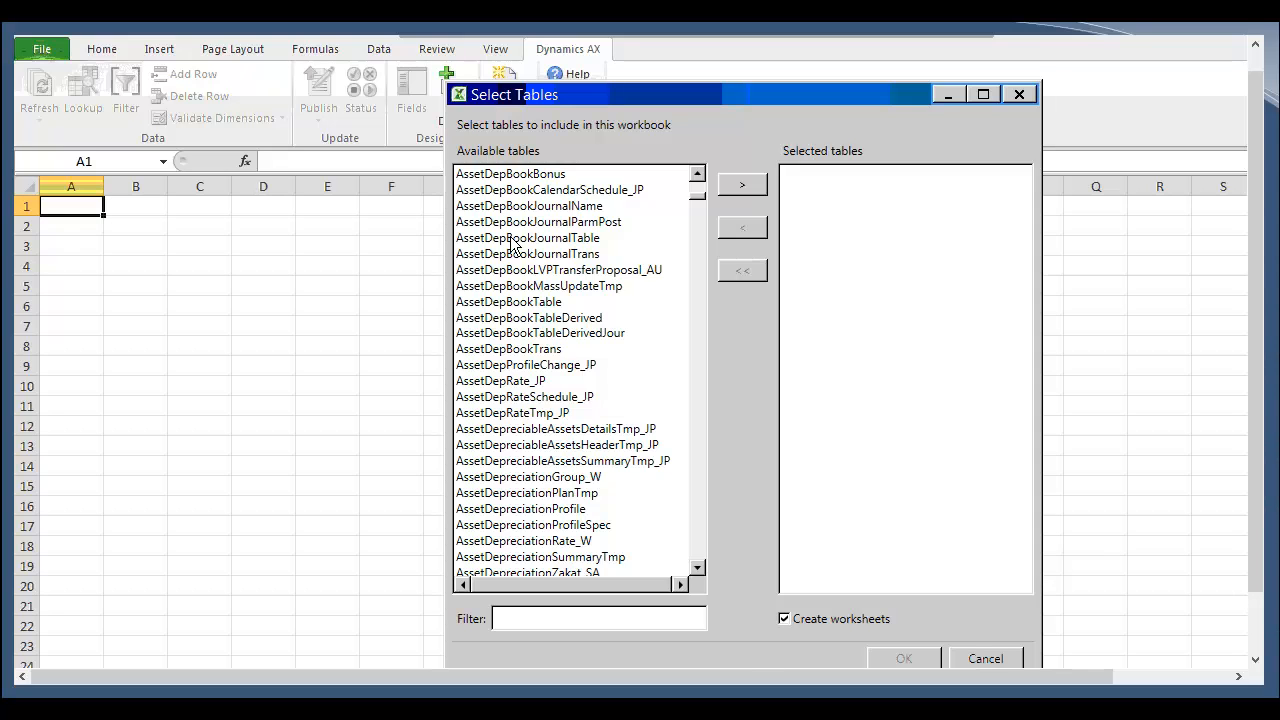
{"action": "left_click", "coordinate": [985, 658]}
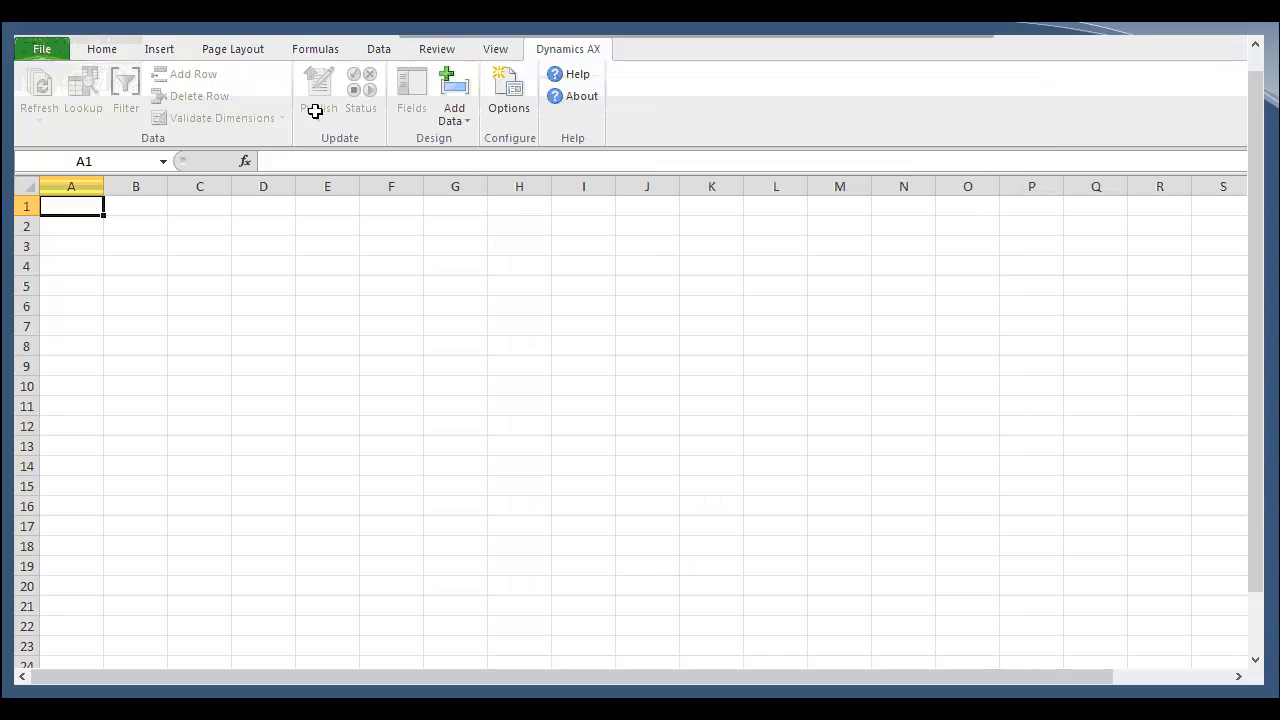
Step: Add the "General journal entries (GLJournal)" data source to the workbook
{"action": "left_click", "coordinate": [446, 122]}
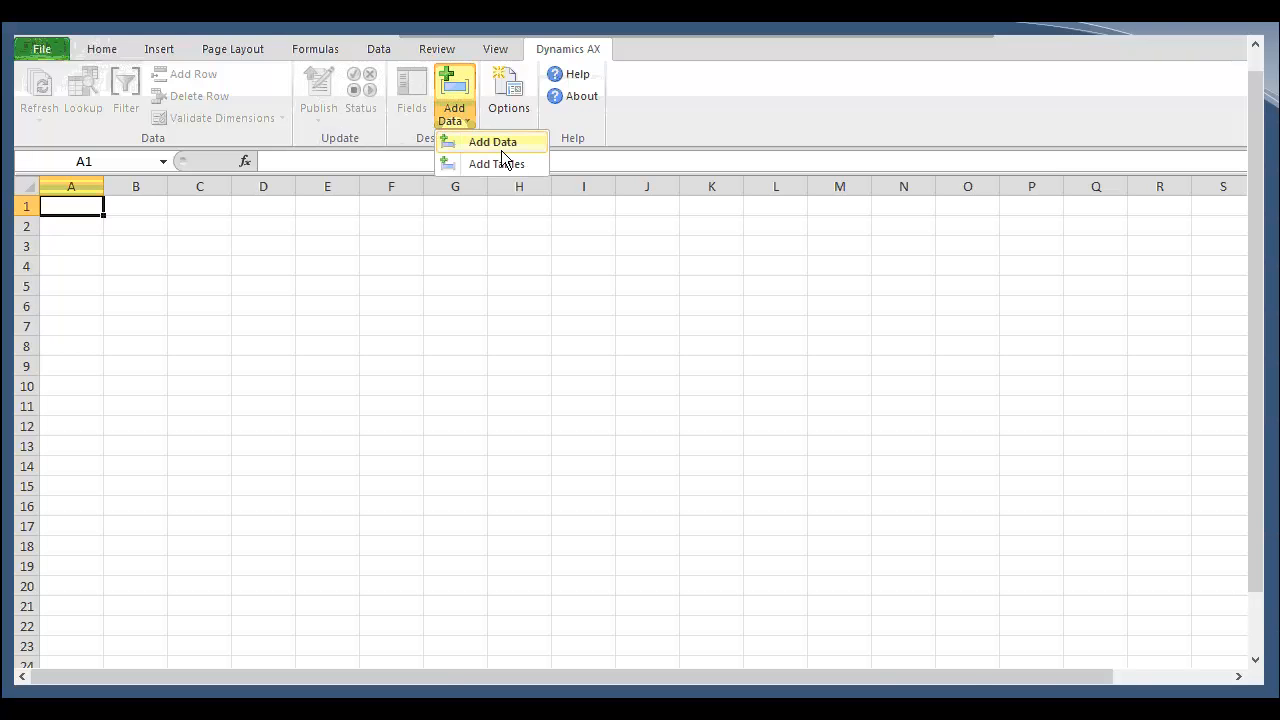
{"action": "left_click", "coordinate": [500, 143]}
{"action": "left_click", "coordinate": [466, 185]}
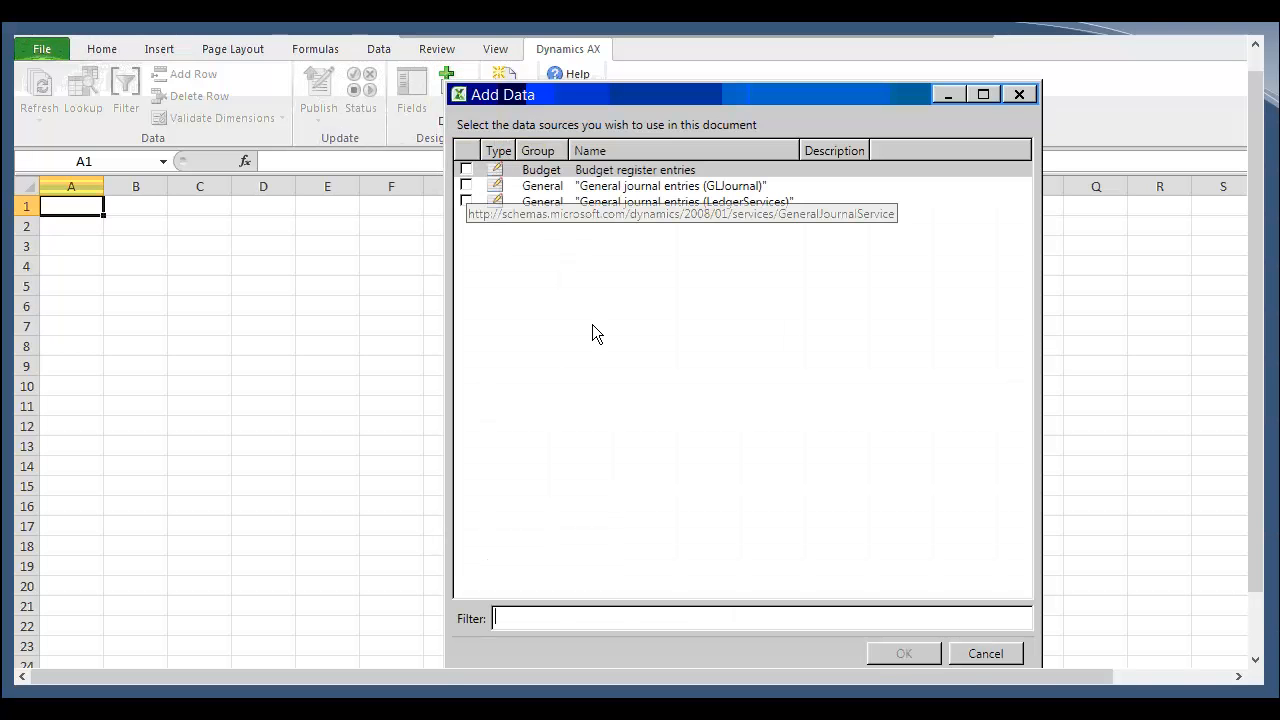
{"action": "left_click", "coordinate": [702, 434]}
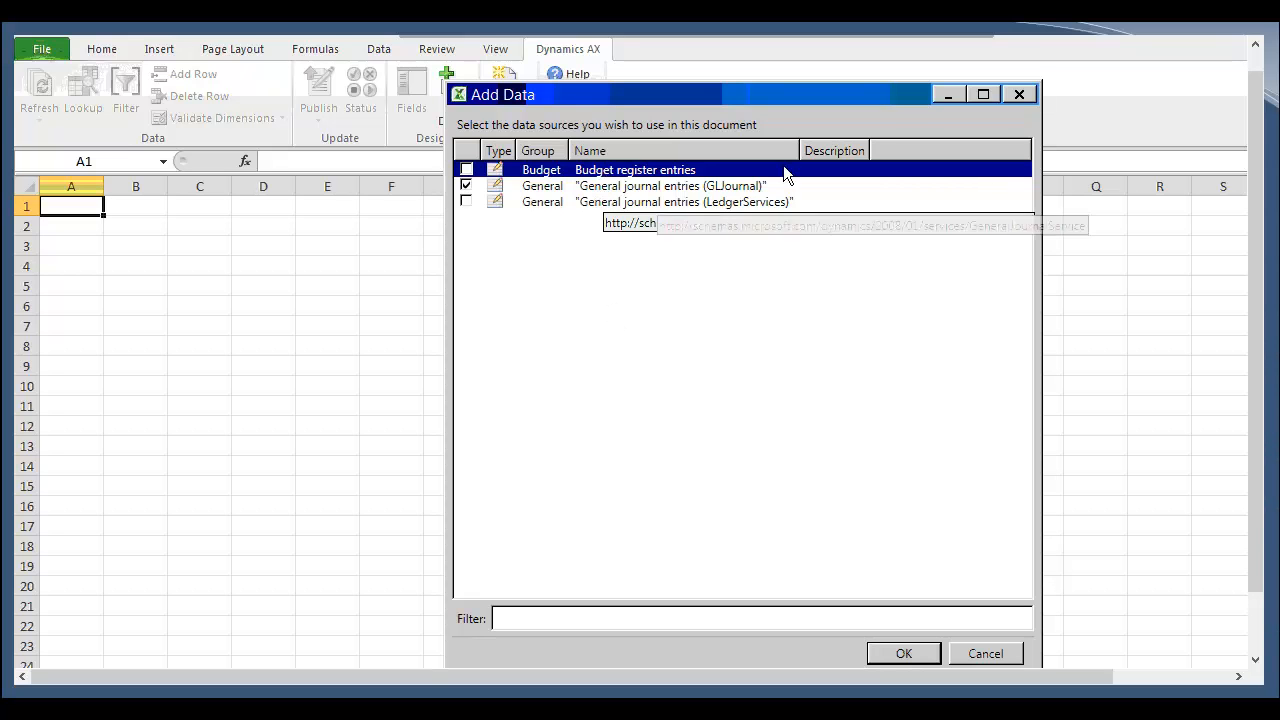
{"action": "left_click", "coordinate": [925, 653]}
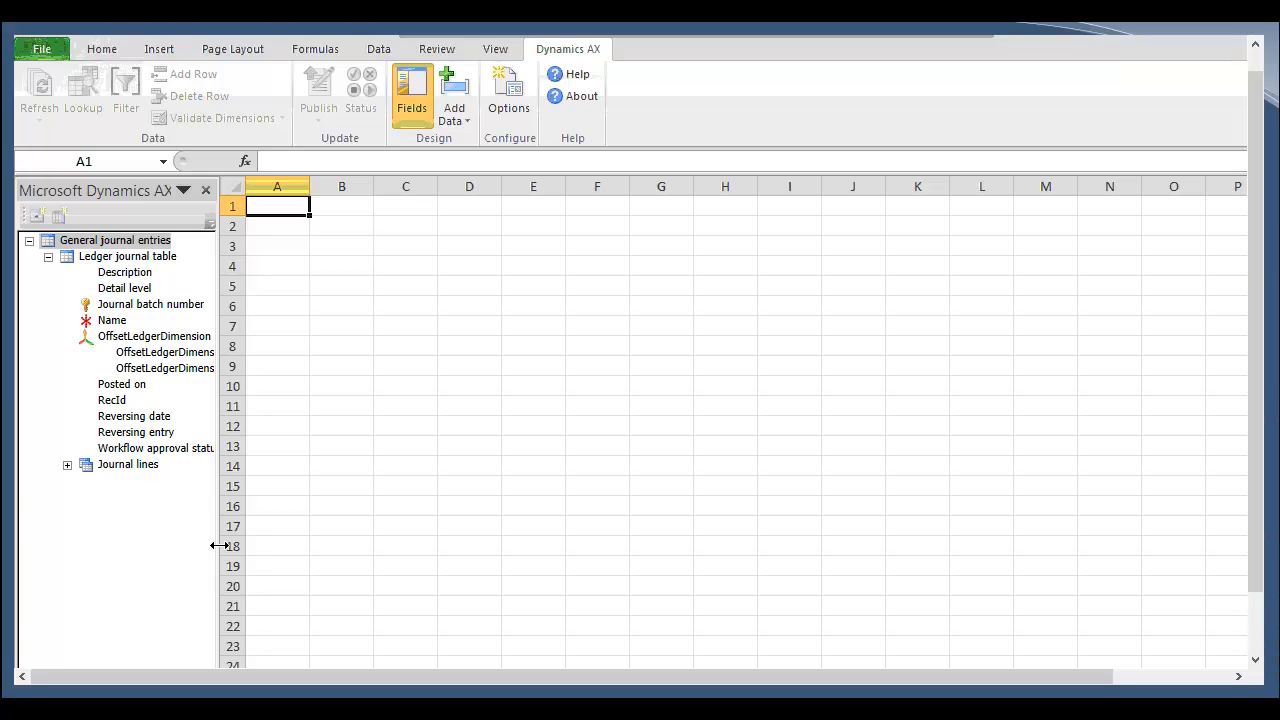
Step: Expand the journal entry tree and place the ledger journal table's Description field as a worksheet column
{"action": "left_click_drag", "start_coordinate": [231, 545], "coordinate": [325, 545]}
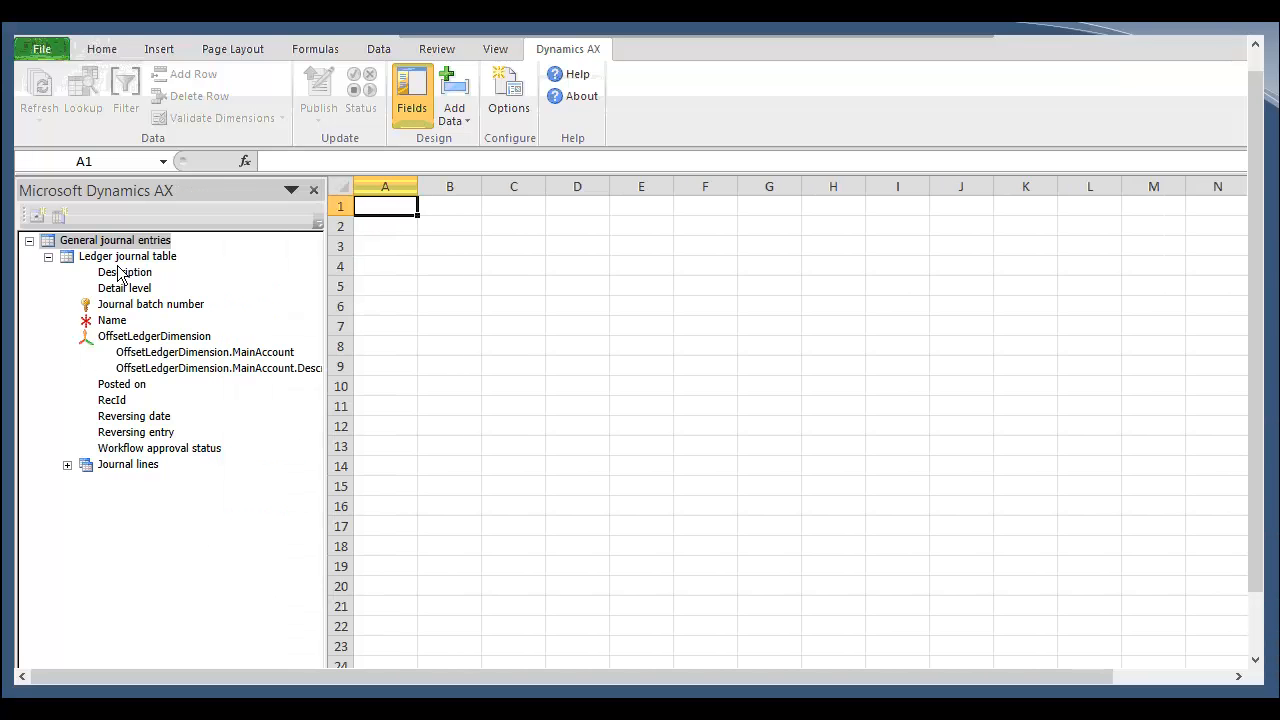
{"action": "left_click", "coordinate": [48, 257]}
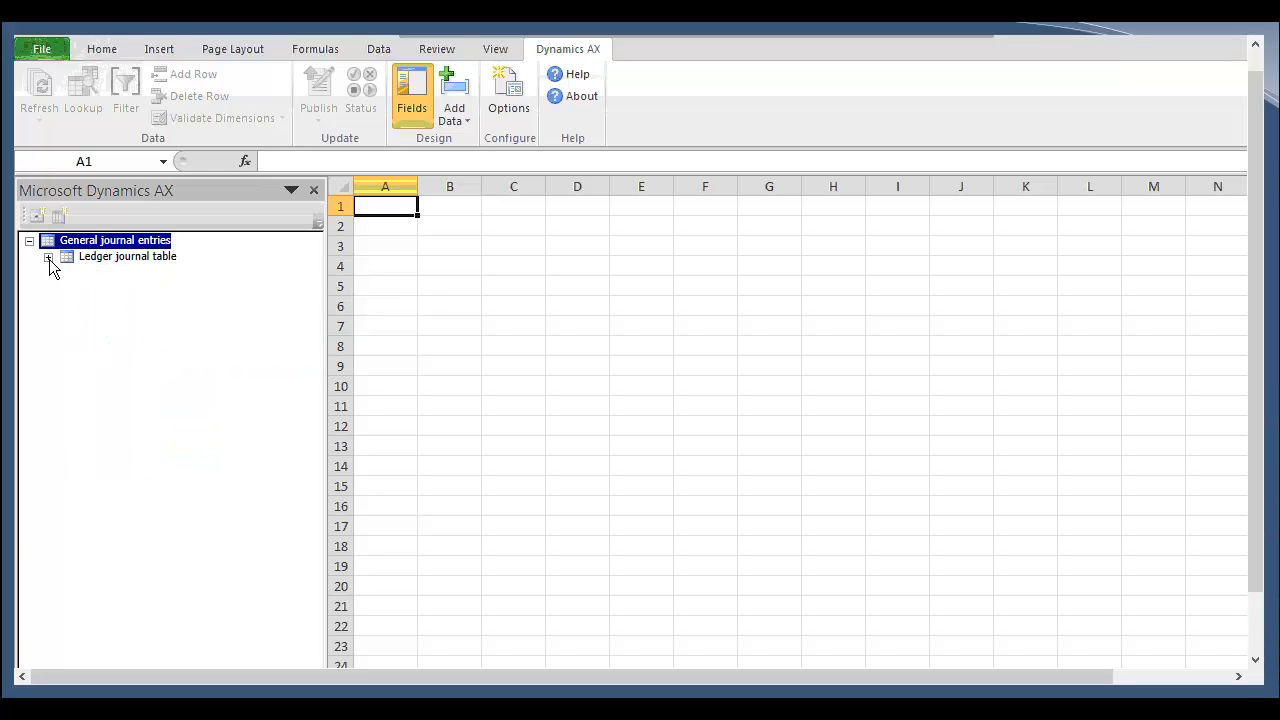
{"action": "left_click", "coordinate": [48, 257]}
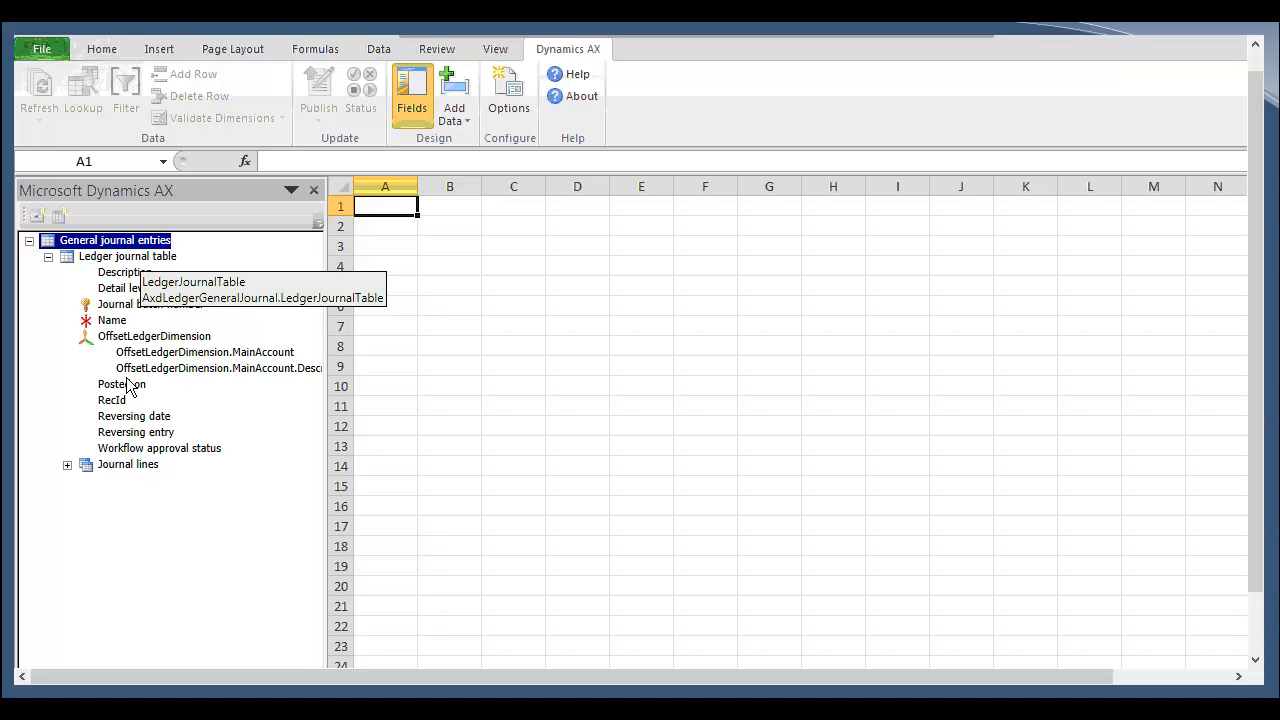
{"action": "left_click", "coordinate": [75, 468]}
{"action": "left_click", "coordinate": [69, 467]}
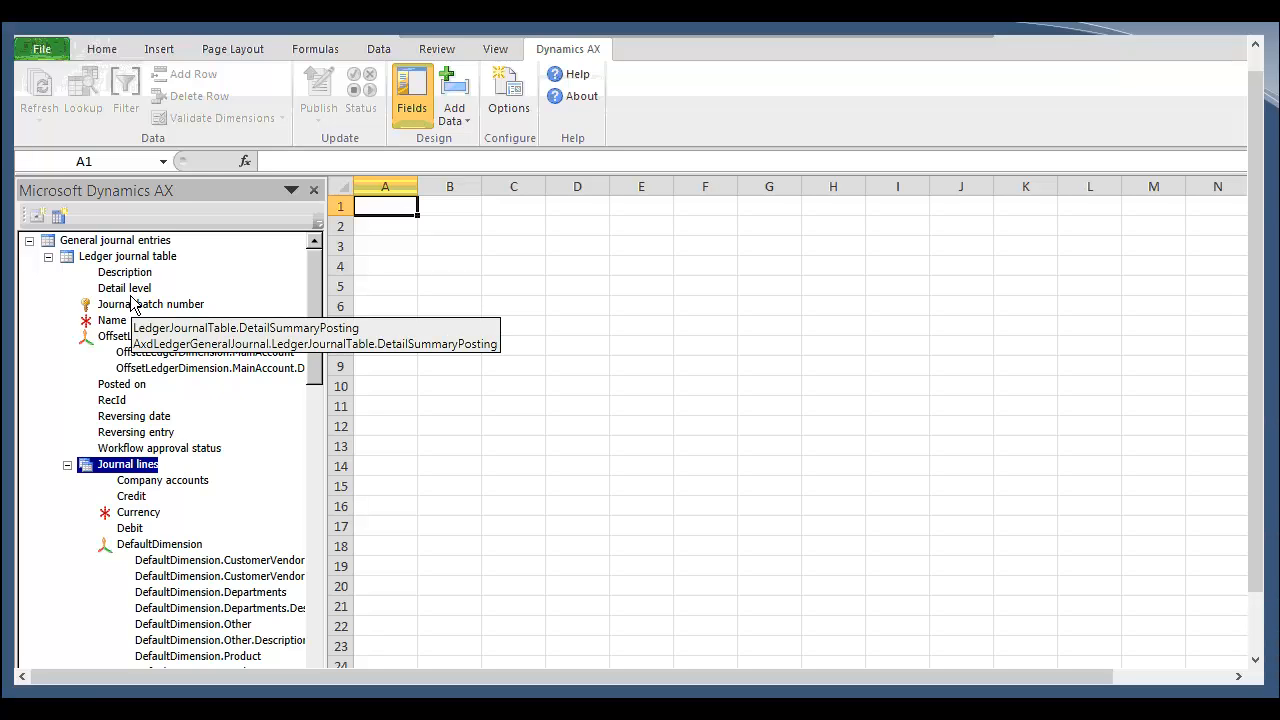
{"action": "left_click", "coordinate": [405, 227]}
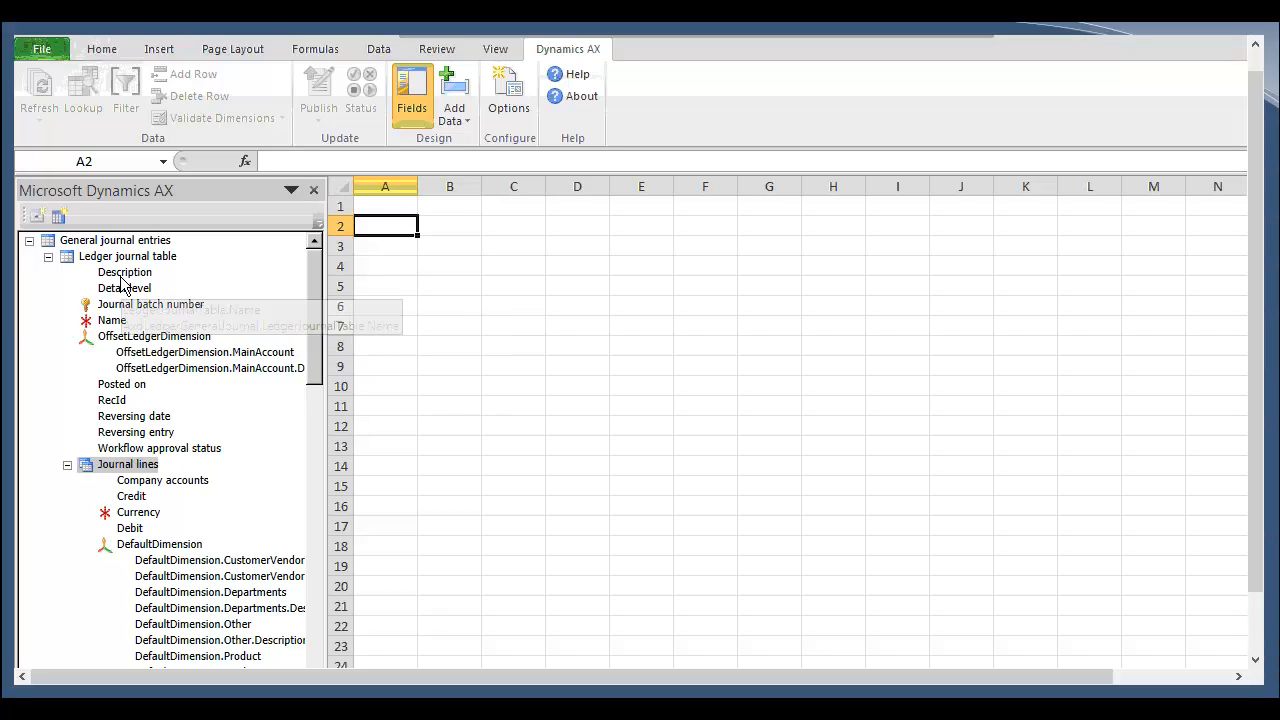
{"action": "left_click_drag", "start_coordinate": [122, 275], "coordinate": [457, 210]}
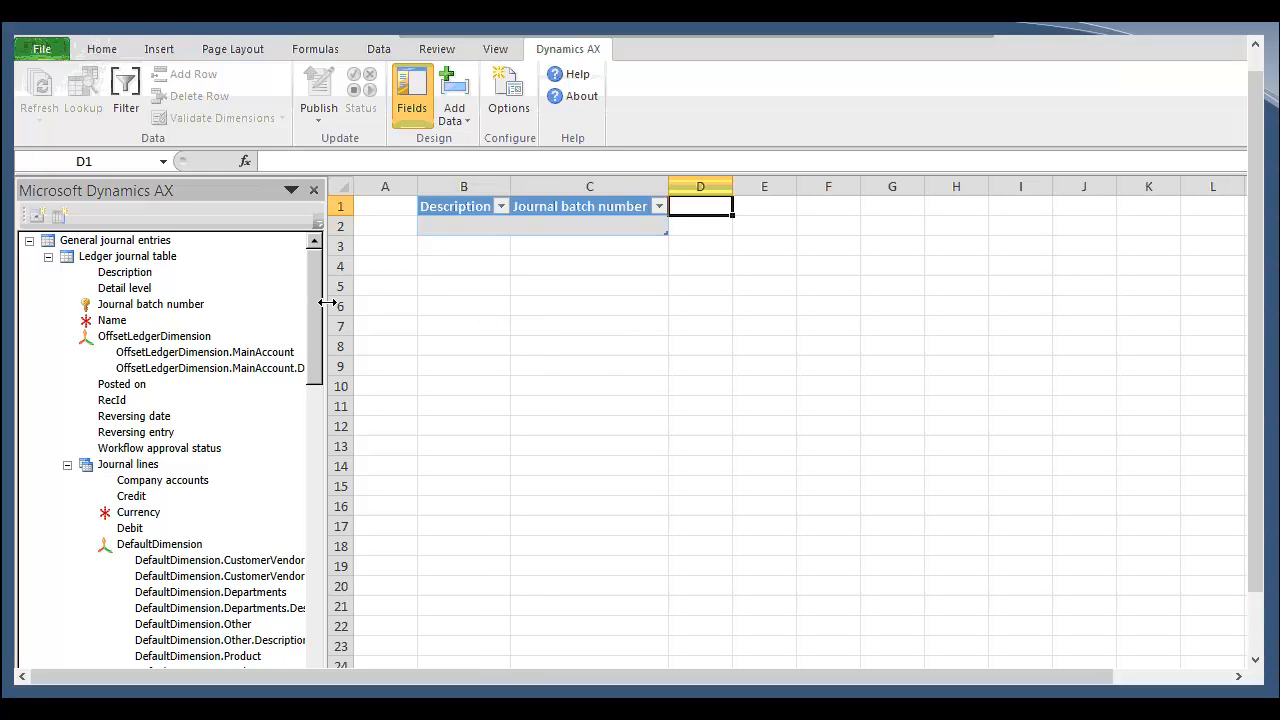
Step: Start a results filter with a condition on the Journal lines table's Company accounts field
{"action": "left_click", "coordinate": [127, 92]}
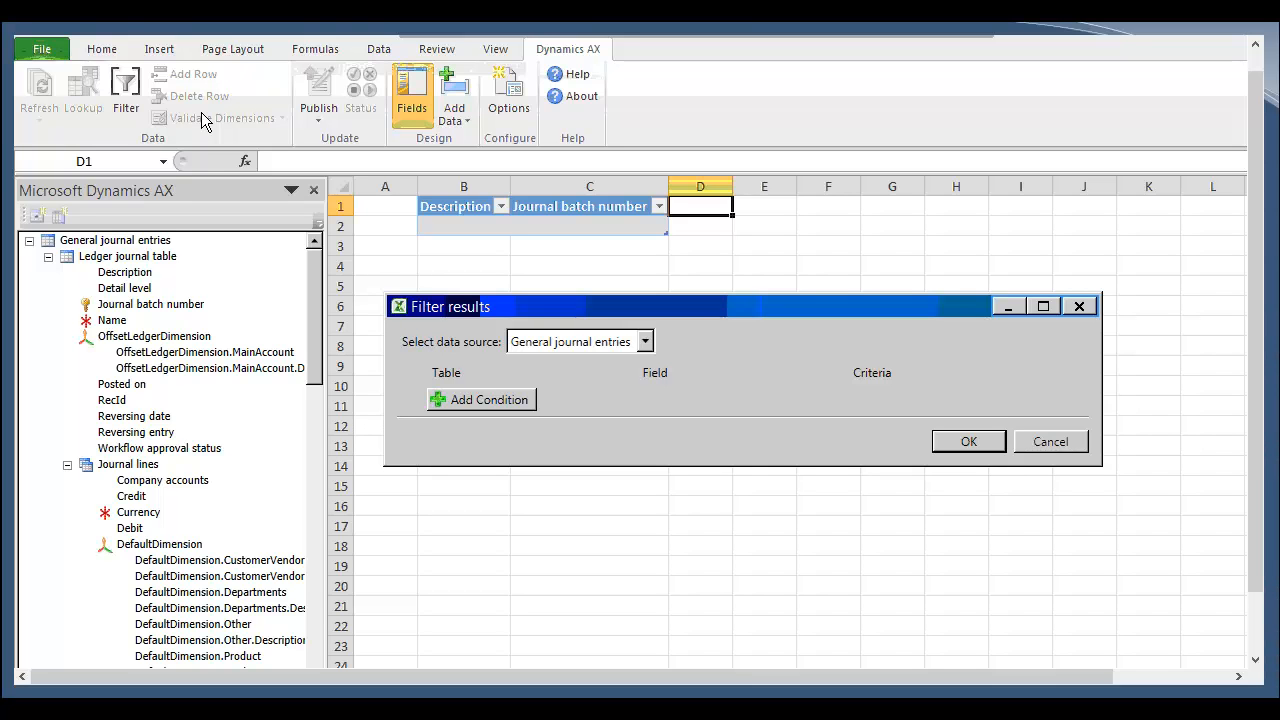
{"action": "left_click", "coordinate": [519, 405]}
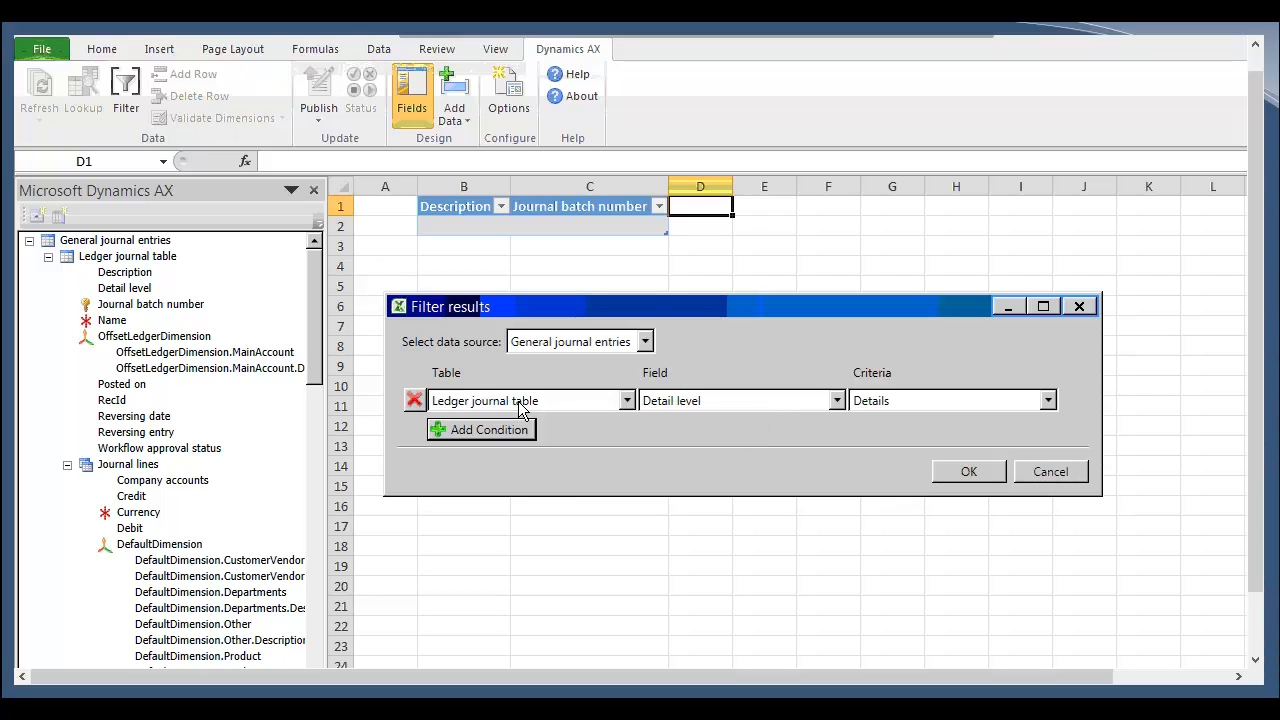
{"action": "left_click", "coordinate": [626, 402]}
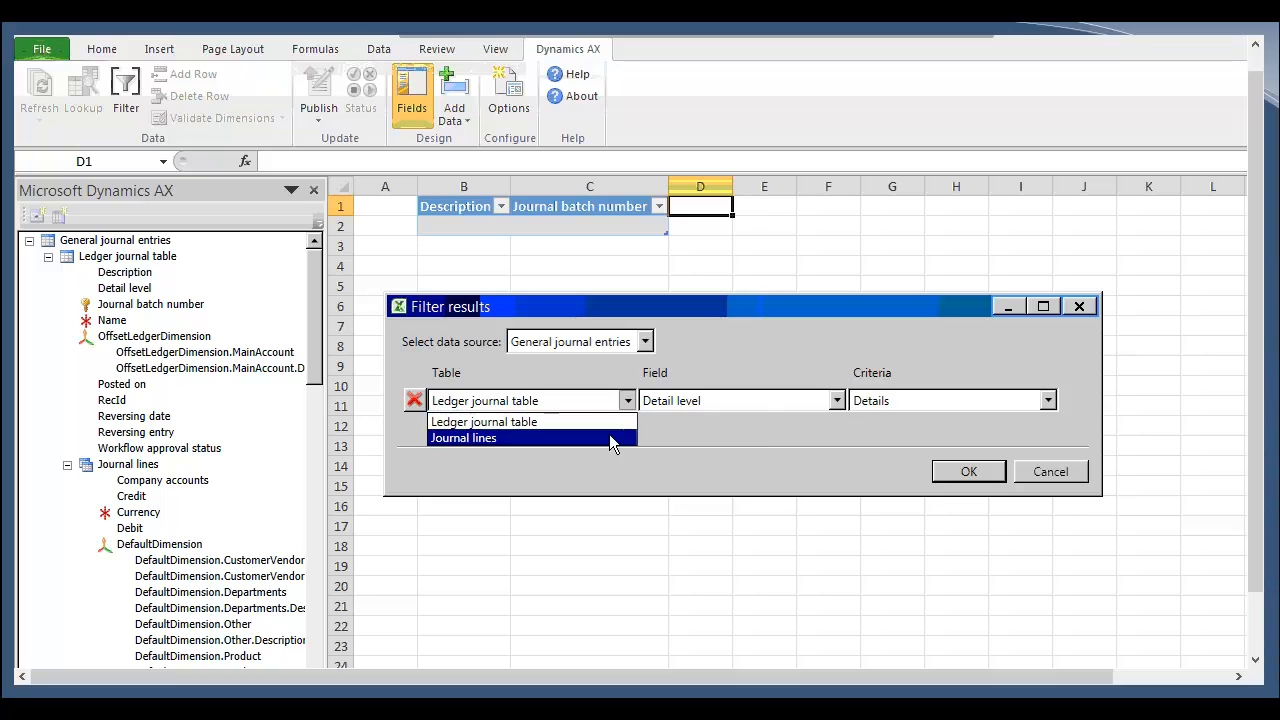
{"action": "left_click", "coordinate": [609, 430]}
{"action": "left_click", "coordinate": [837, 401]}
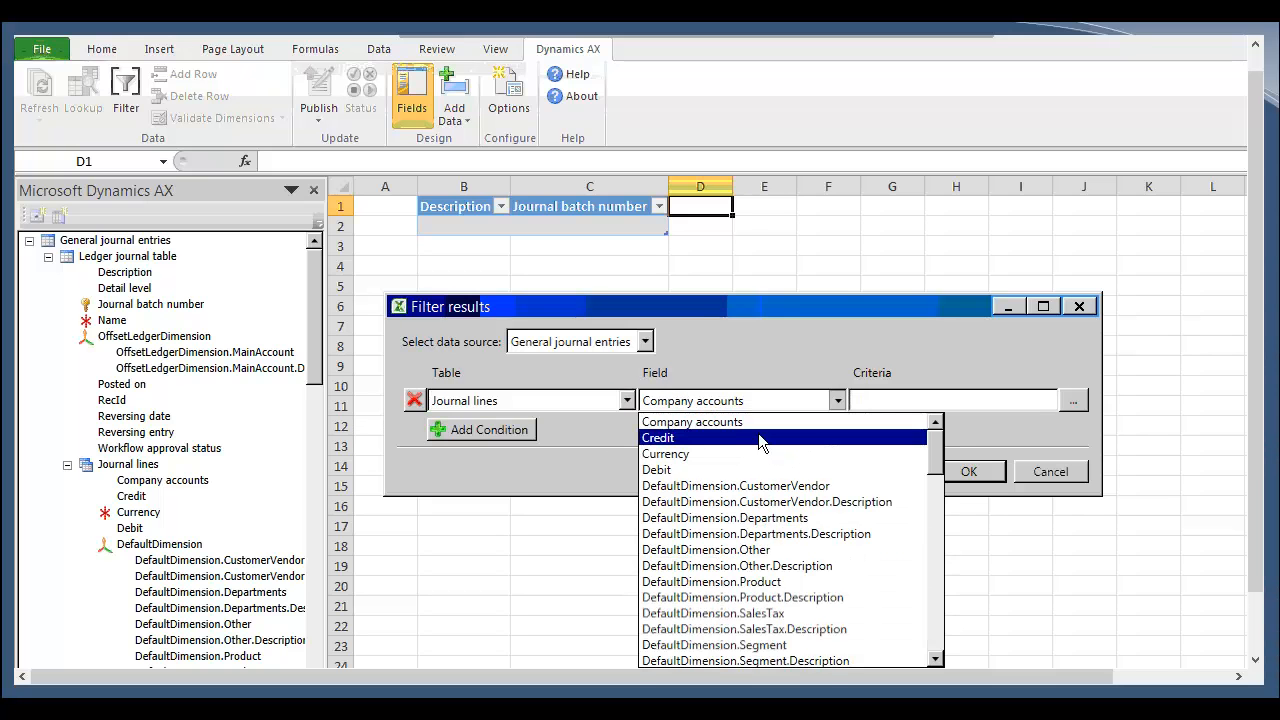
{"action": "left_click", "coordinate": [761, 422]}
Step: Set the Company accounts criteria to 006, add another condition, and cancel the filter
{"action": "left_click", "coordinate": [933, 398]}
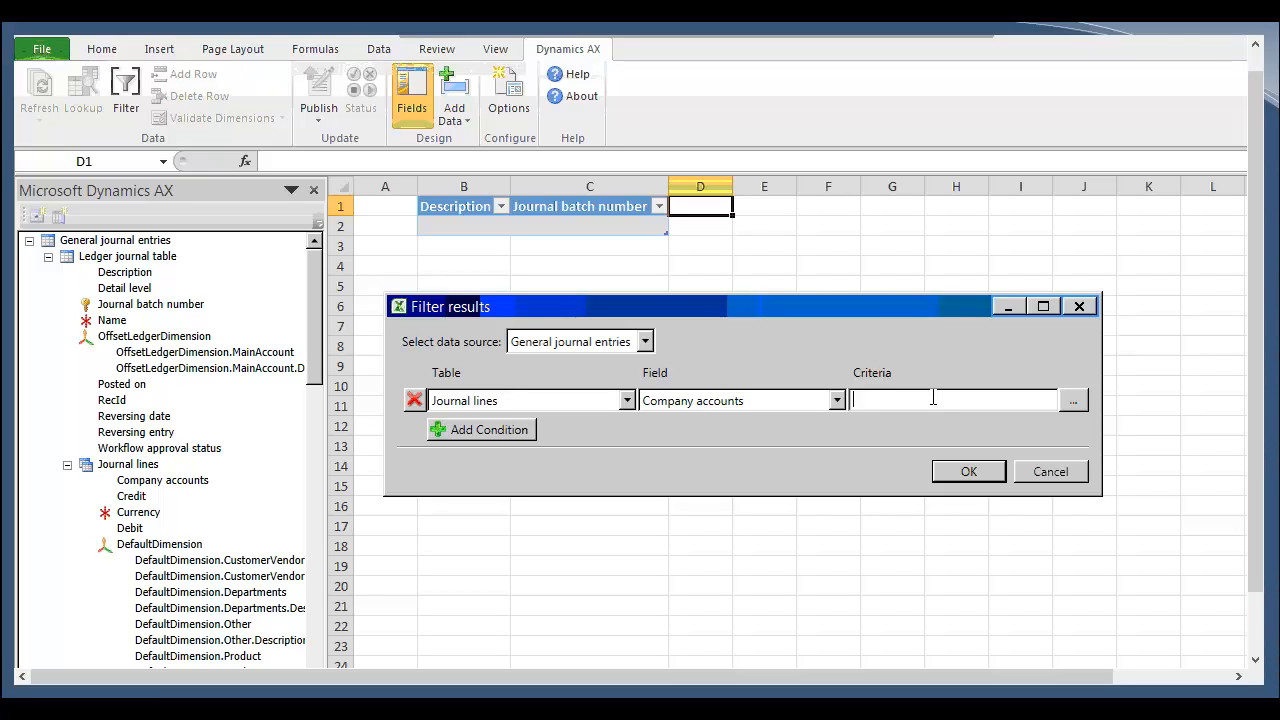
{"action": "type", "text": "NOTEXIST"}
{"action": "double_click", "coordinate": [909, 397]}
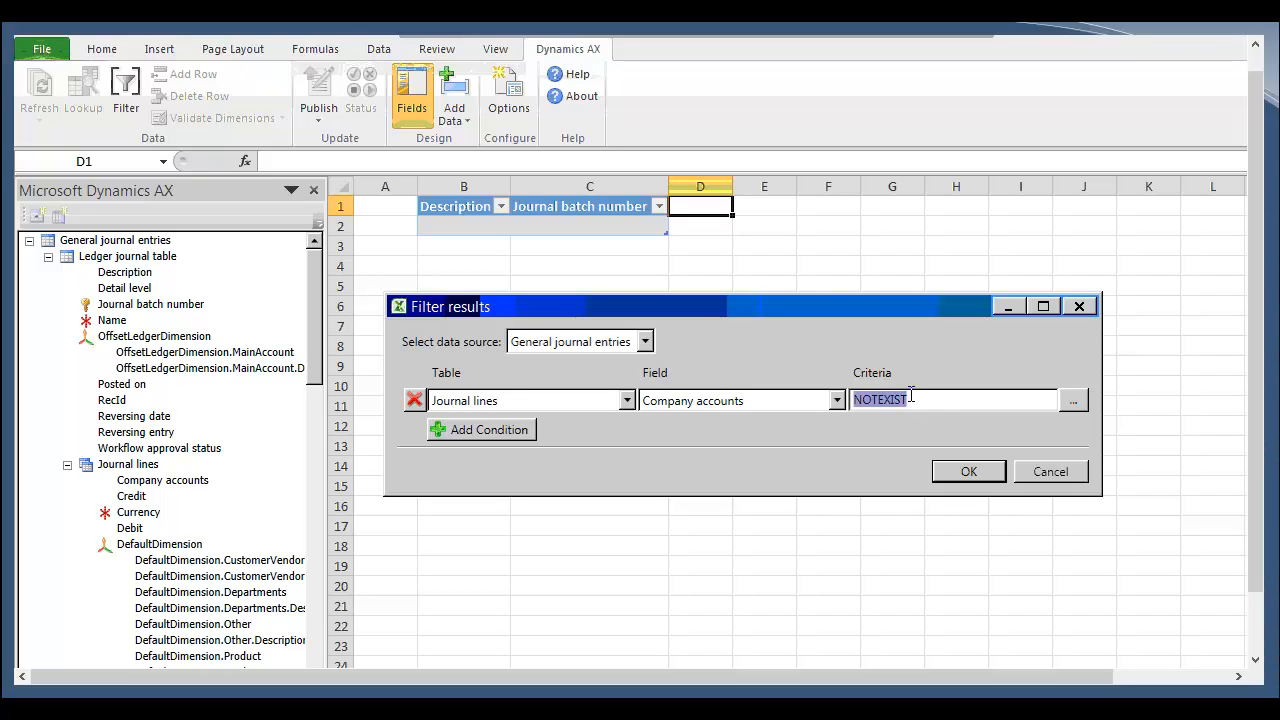
{"action": "type", "text": "006"}
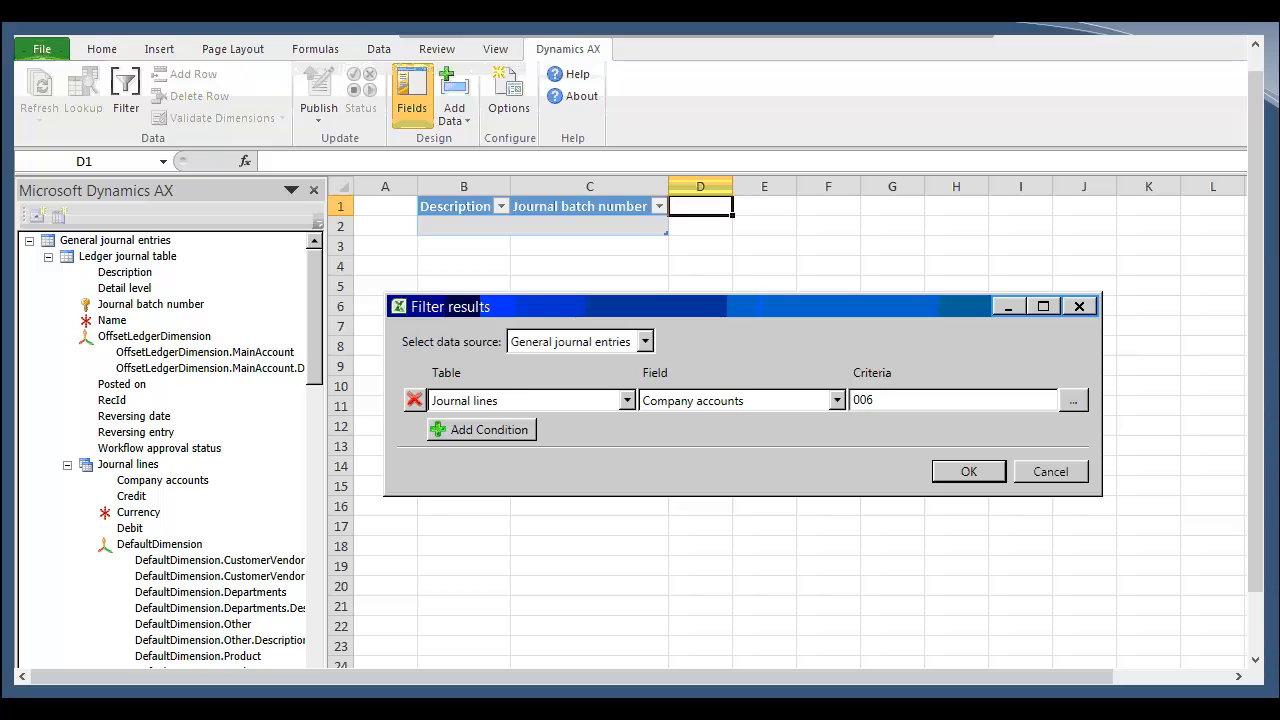
{"action": "left_click", "coordinate": [490, 434]}
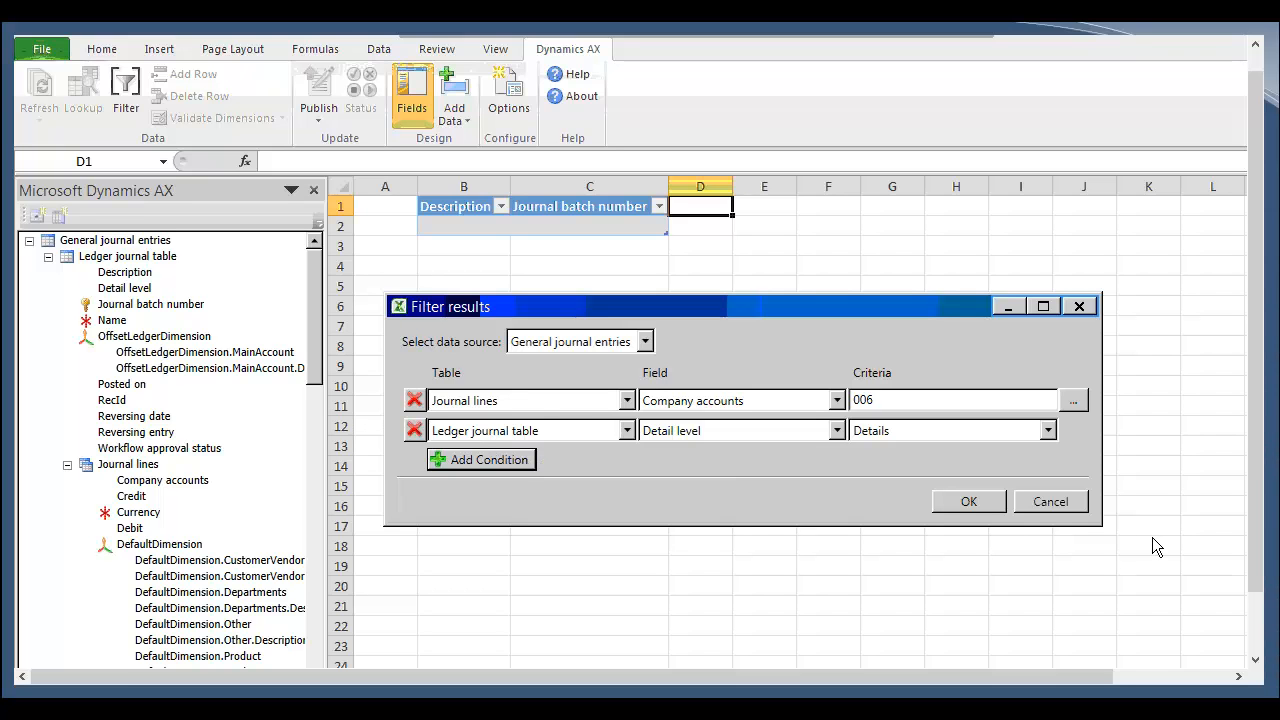
{"action": "left_click", "coordinate": [1085, 504]}
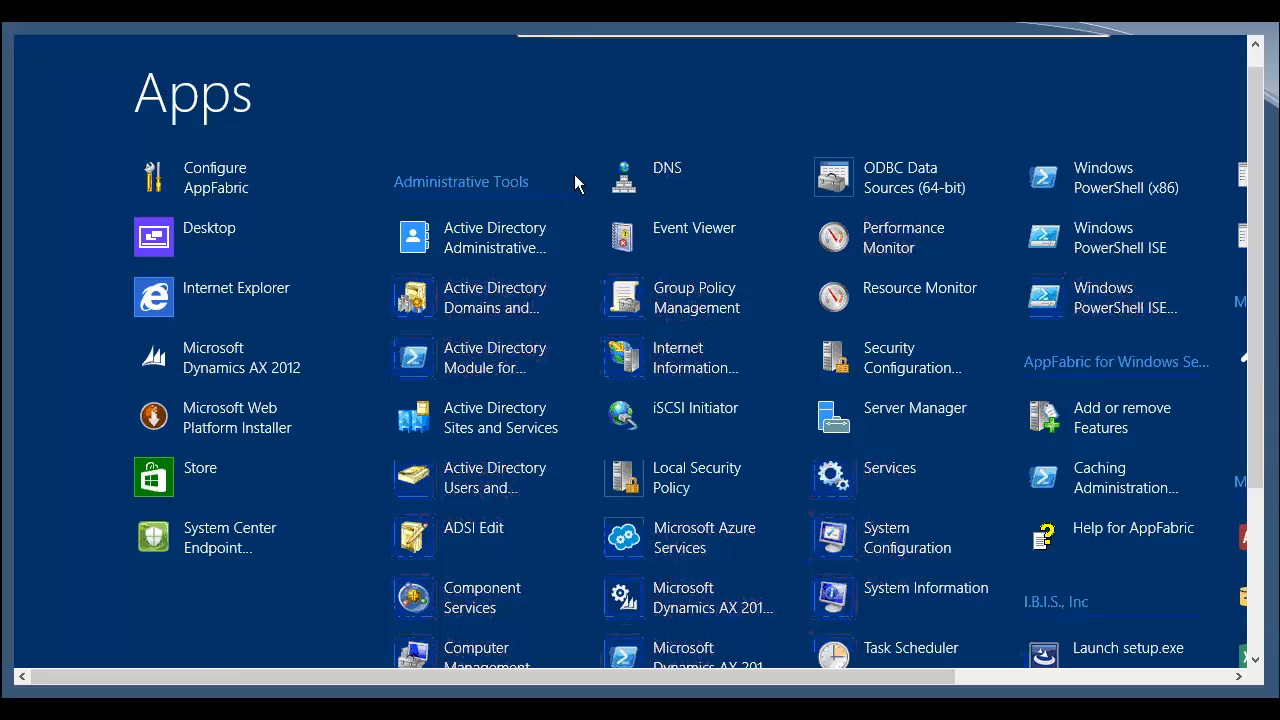
Step: Launch Excel 2013 and open a new blank workbook
{"action": "type", "text": "exc"}
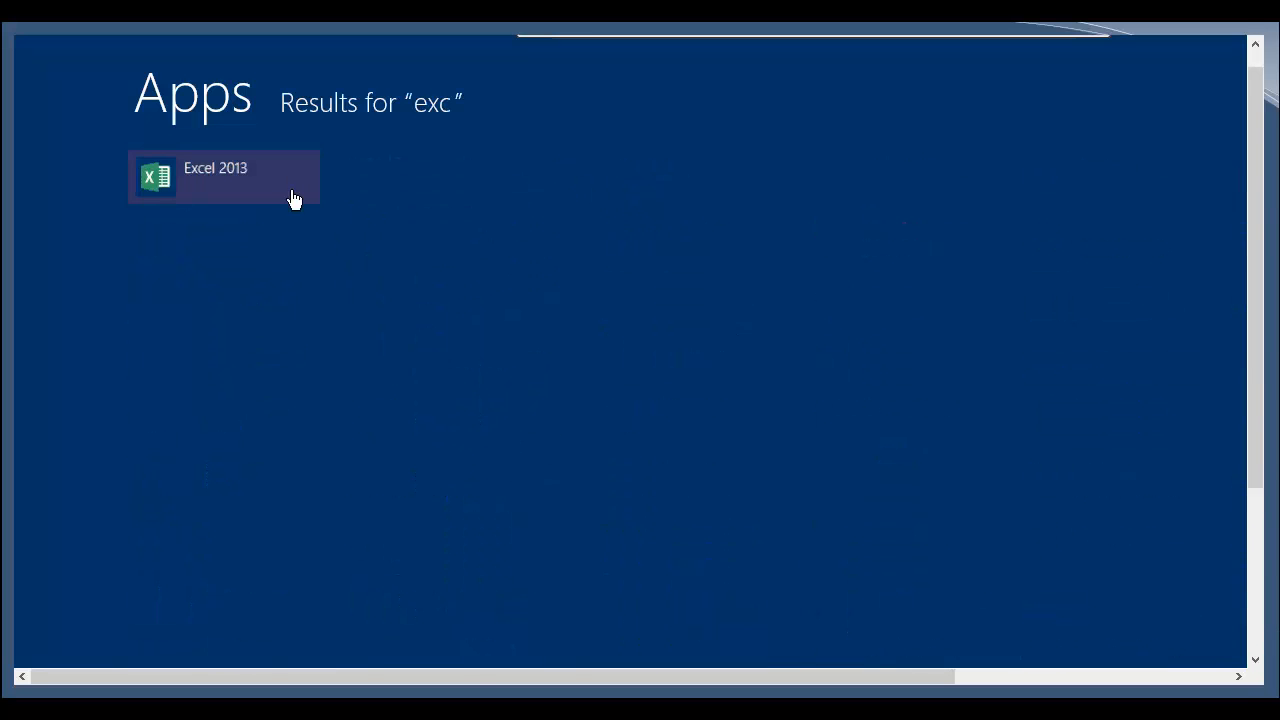
{"action": "left_click", "coordinate": [294, 199]}
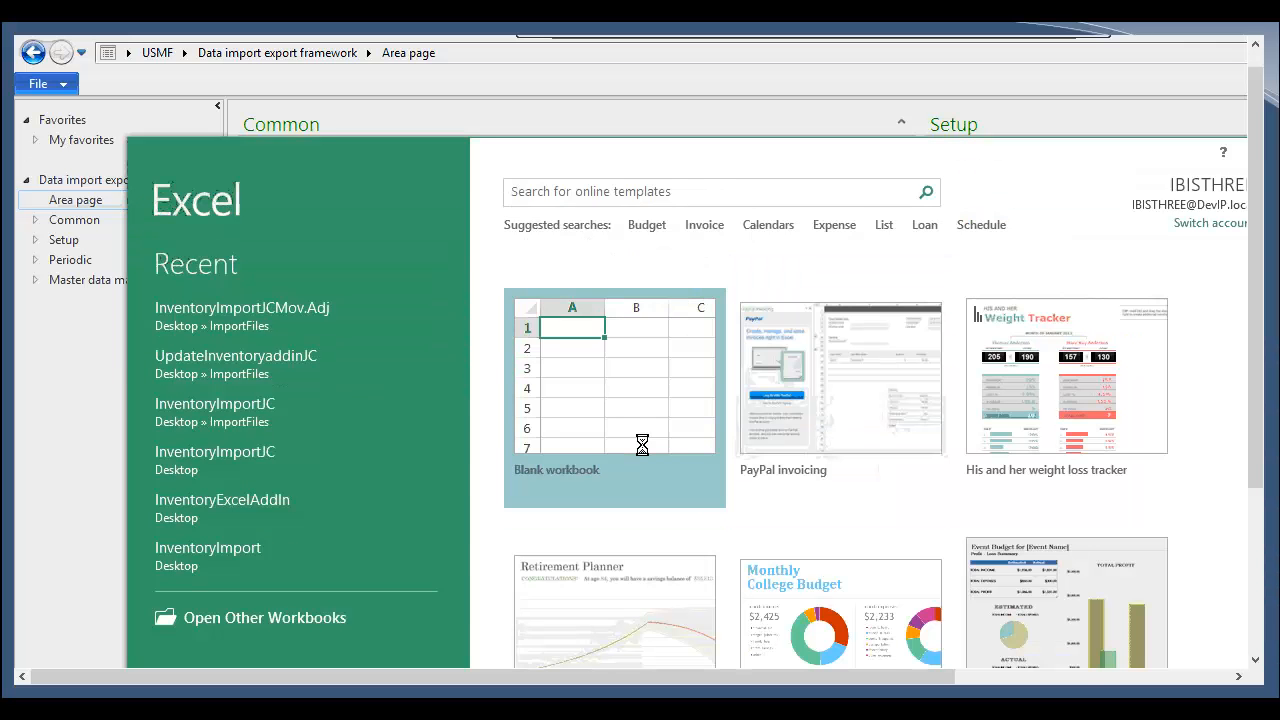
{"action": "left_click", "coordinate": [642, 445]}
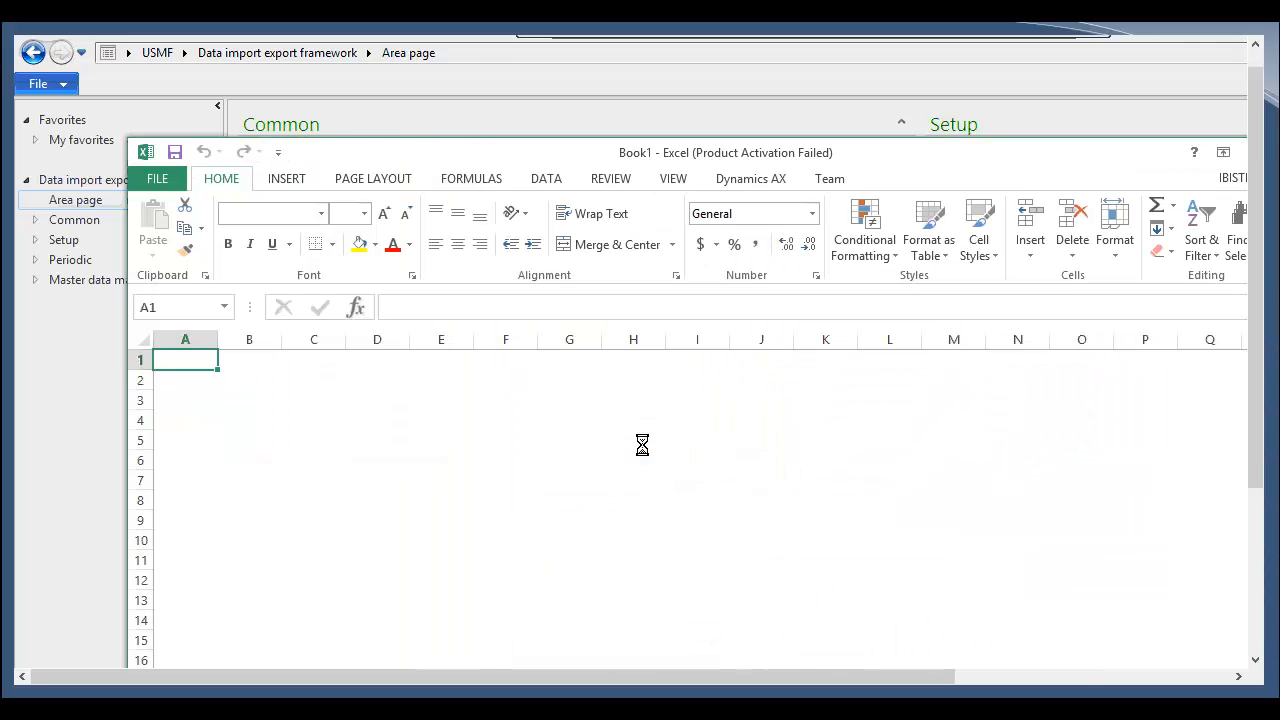
Step: Add the InventJournalTable and InventJournalTrans tables to the workbook through the Dynamics AX add-in, dismissing the activation wizard
{"action": "left_click", "coordinate": [774, 186]}
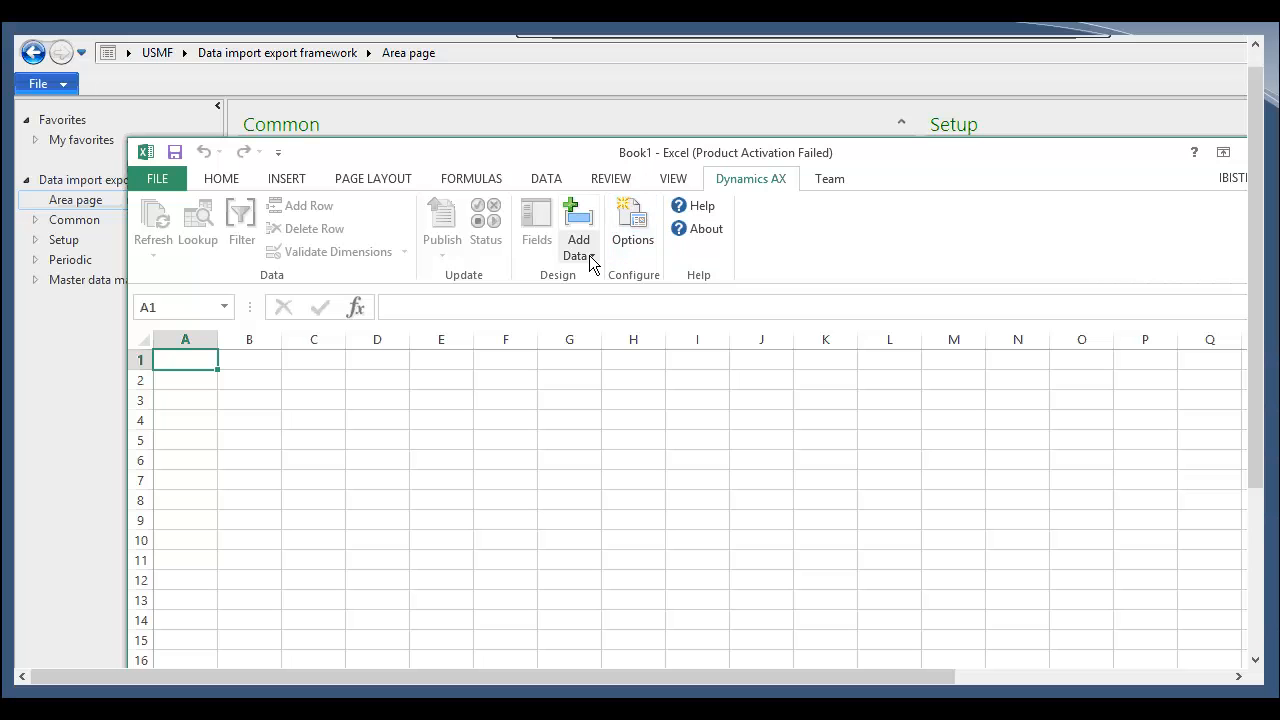
{"action": "left_click", "coordinate": [589, 258]}
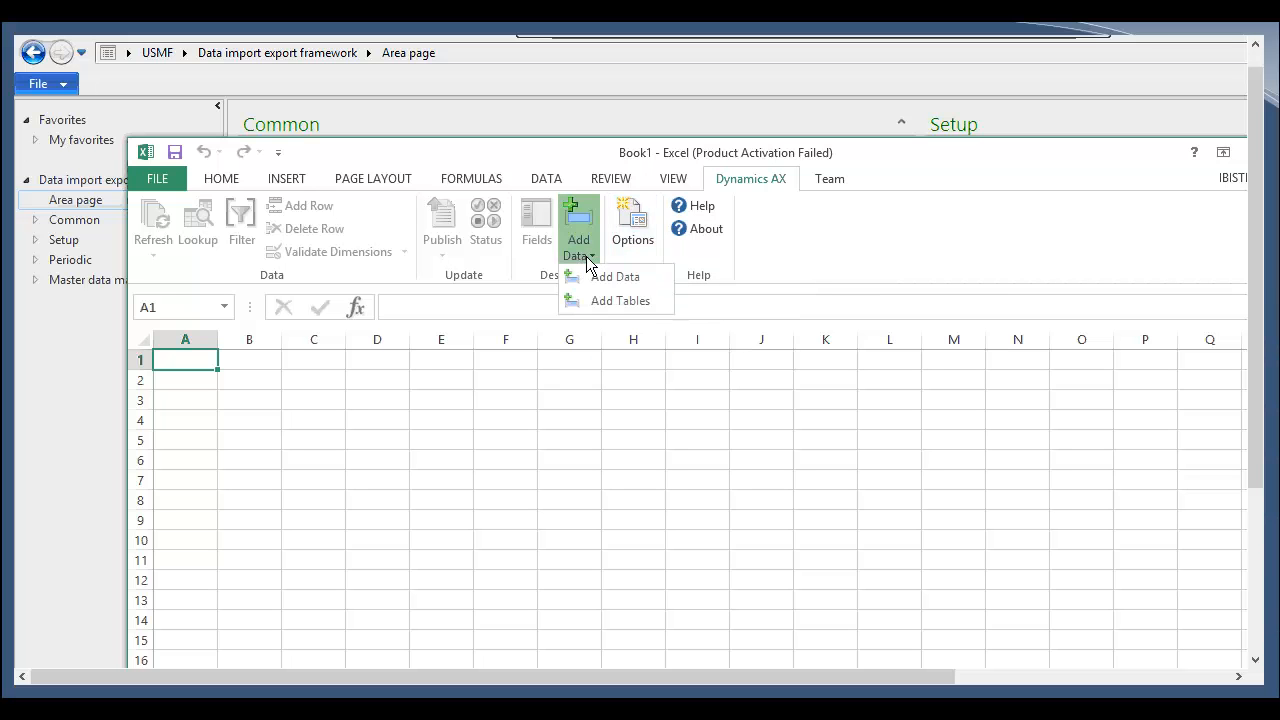
{"action": "left_click", "coordinate": [610, 304]}
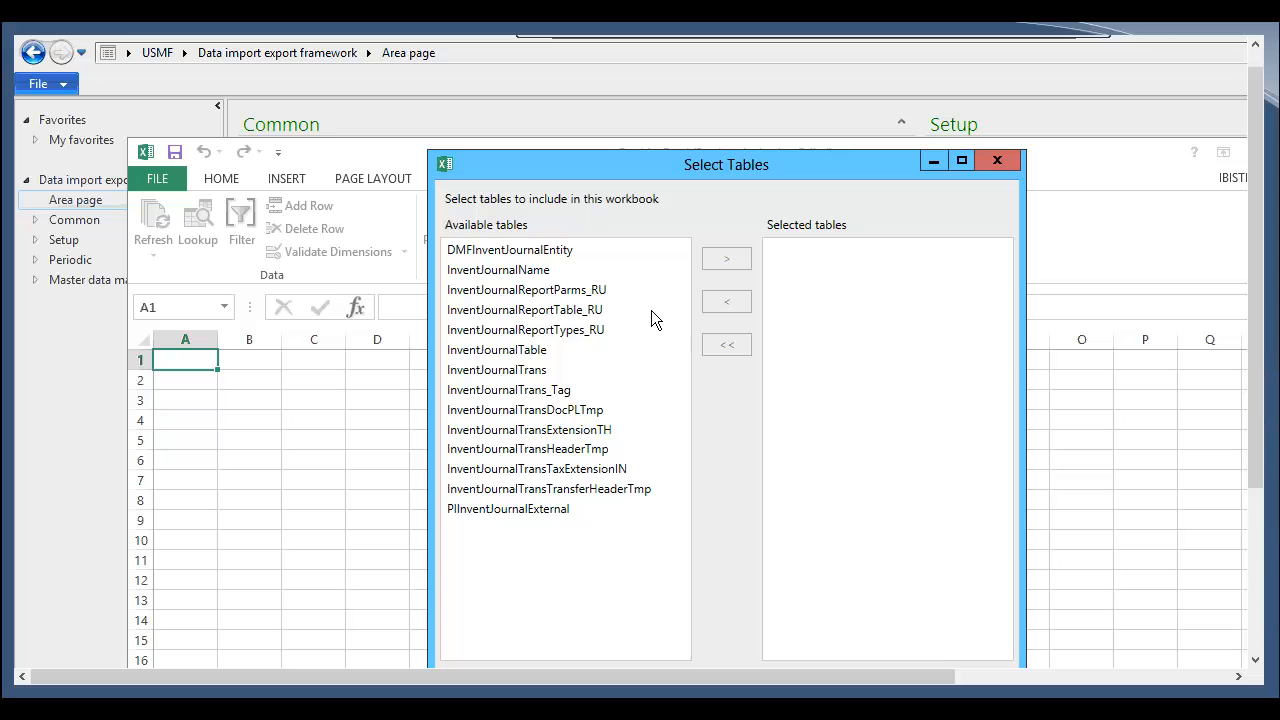
{"action": "left_click", "coordinate": [540, 350]}
{"action": "left_click", "coordinate": [727, 259]}
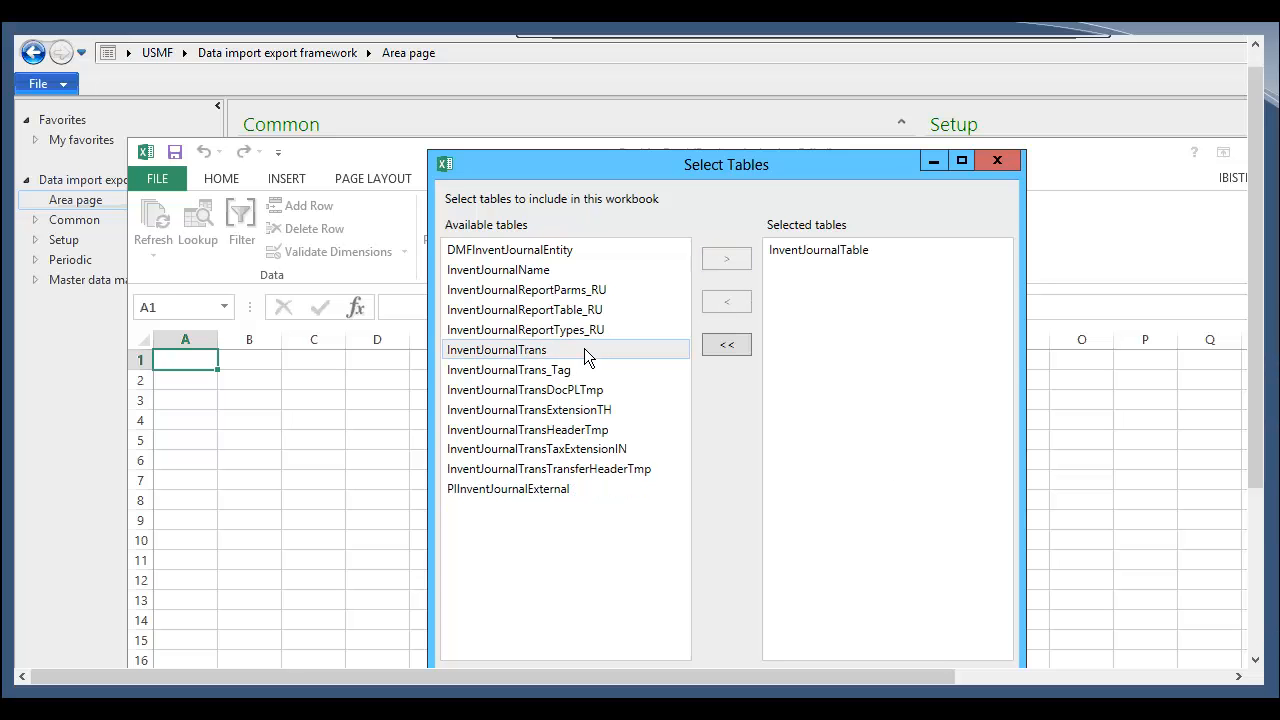
{"action": "left_click", "coordinate": [597, 349]}
{"action": "left_click", "coordinate": [744, 259]}
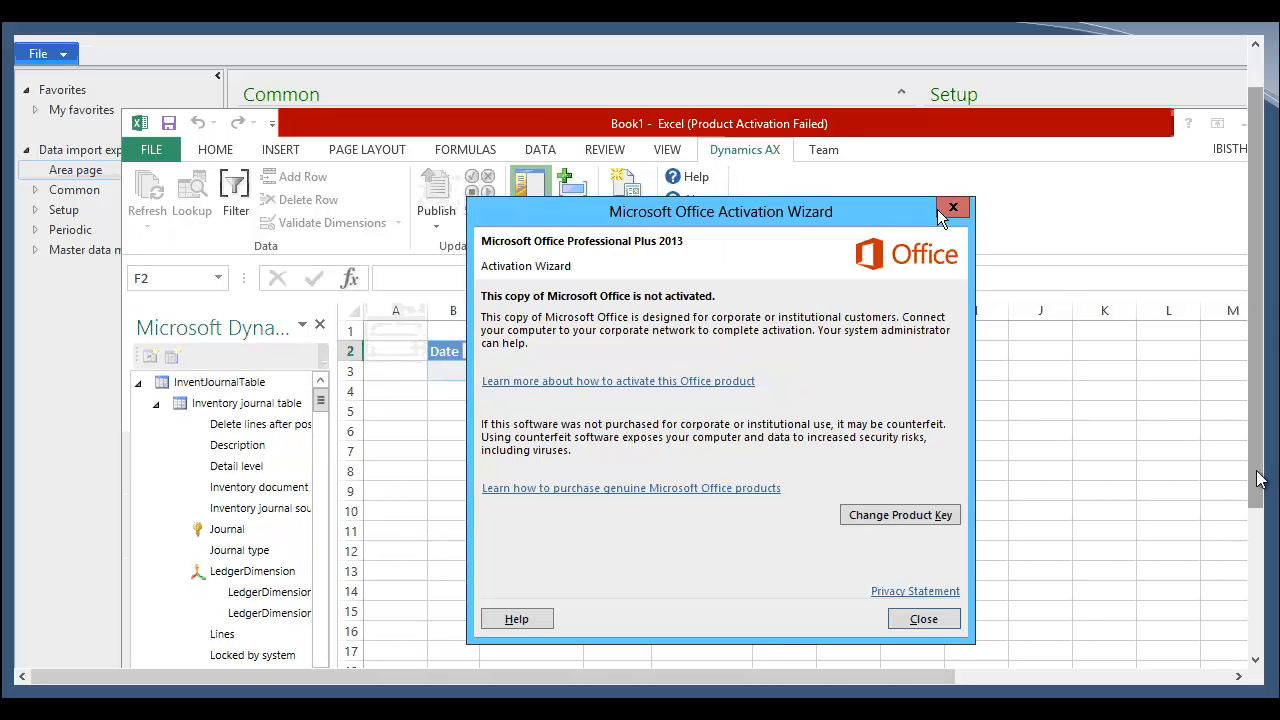
{"action": "left_click", "coordinate": [951, 208]}
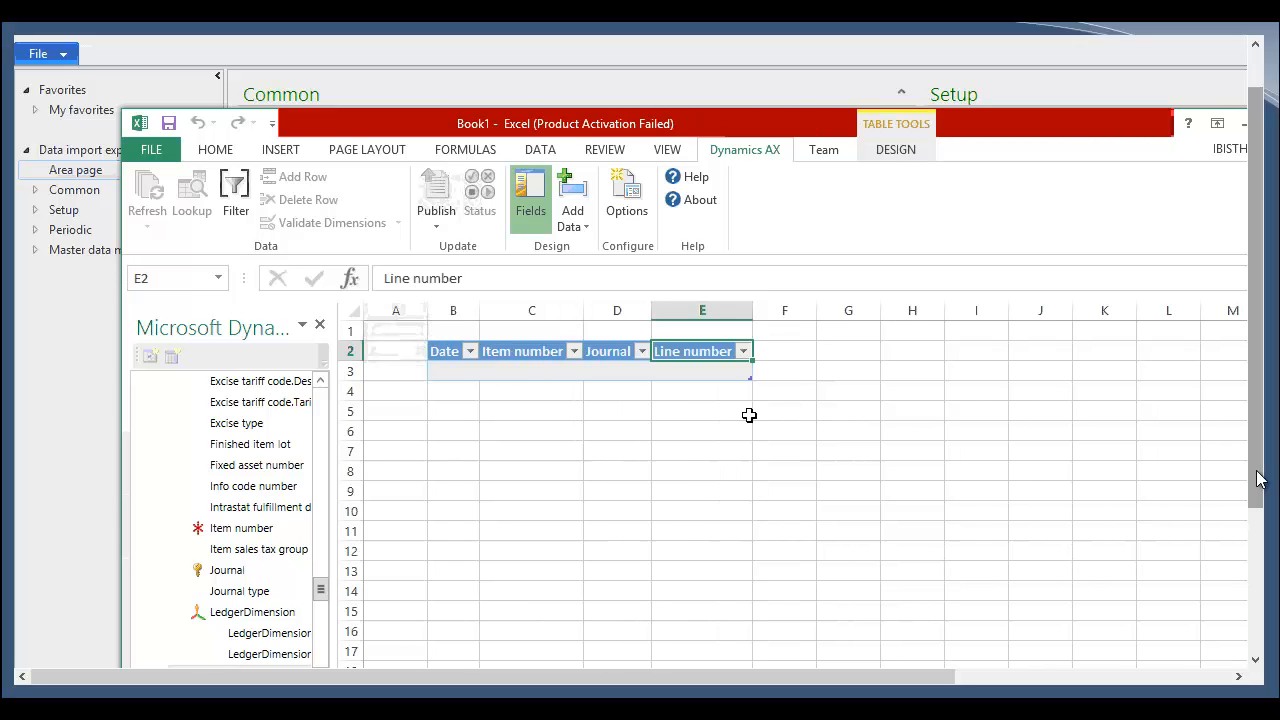
Step: Add the Quantity, Location.Site and Location.Warehouse fields to the journal lines table in the workbook
{"action": "left_click", "coordinate": [787, 351]}
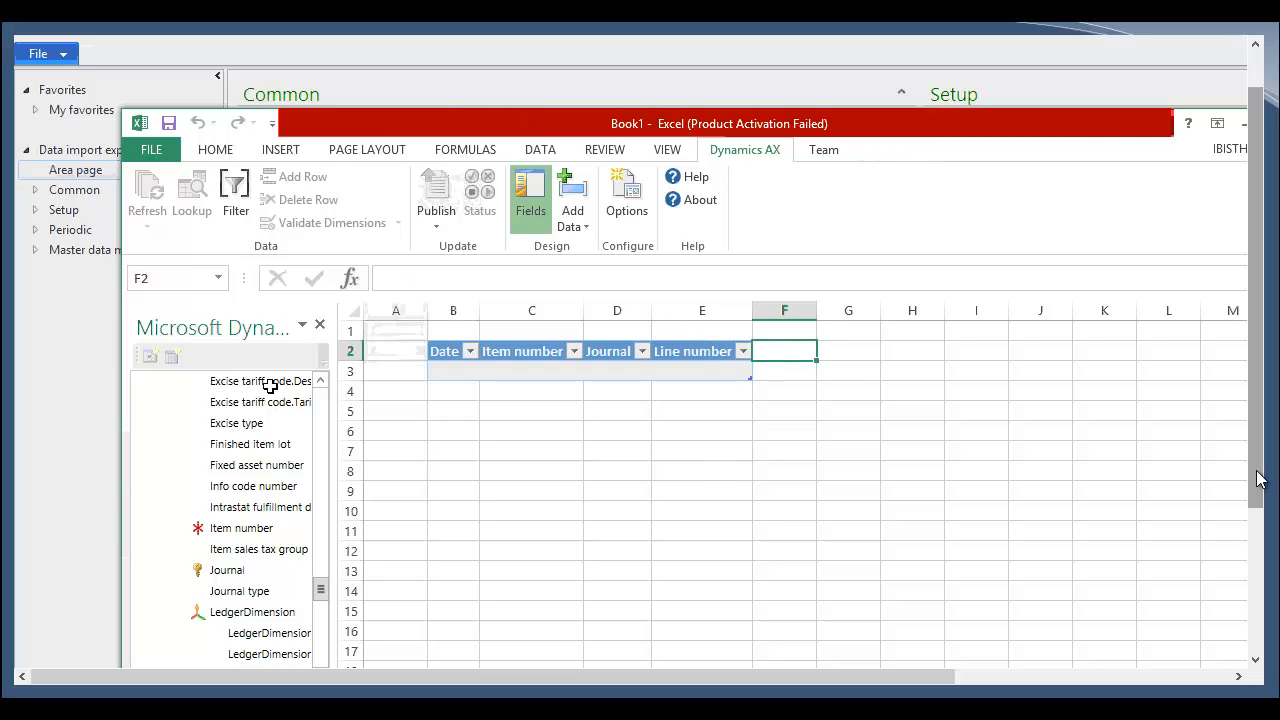
{"action": "mouse_move", "coordinate": [320, 590]}
{"action": "left_mouse_down"}
{"action": "mouse_move", "coordinate": [321, 661]}
{"action": "mouse_move", "coordinate": [334, 592]}
{"action": "mouse_move", "coordinate": [333, 603]}
{"action": "left_mouse_up"}
{"action": "double_click", "coordinate": [232, 655]}
{"action": "scroll", "coordinate": [320, 622], "scroll_direction": "down", "scroll_amount": 1}
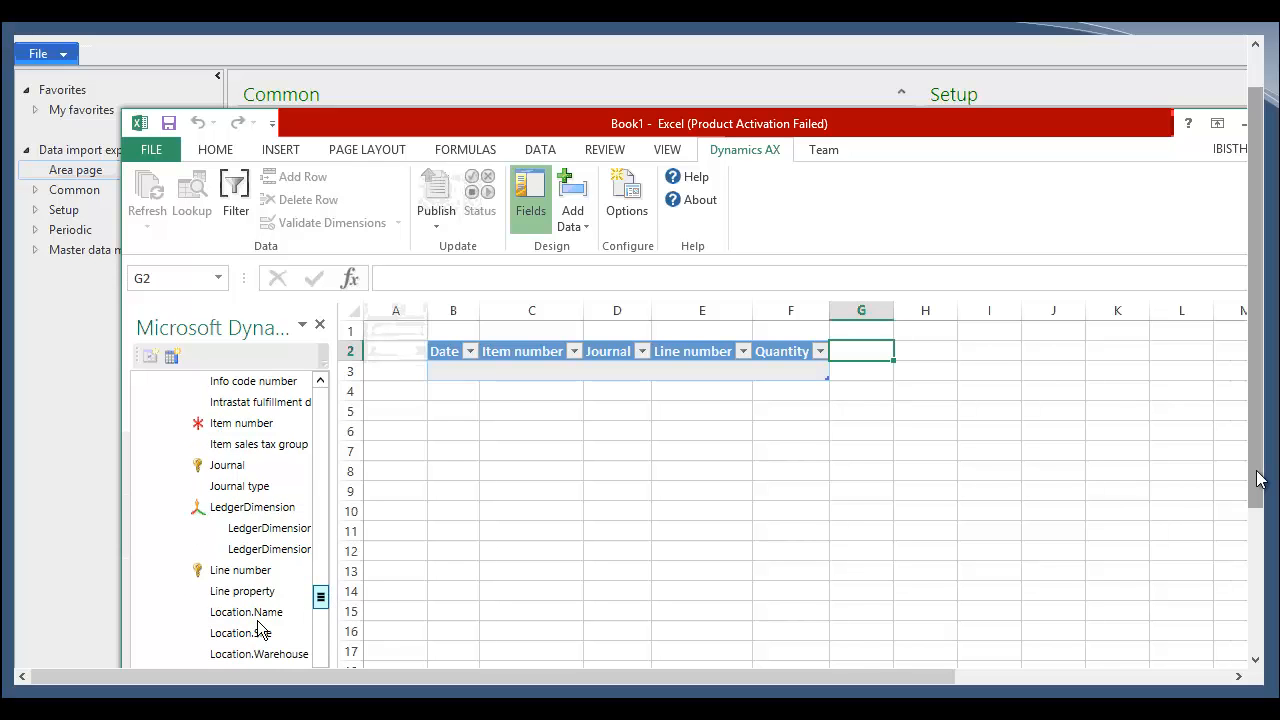
{"action": "double_click", "coordinate": [262, 632]}
{"action": "double_click", "coordinate": [280, 641]}
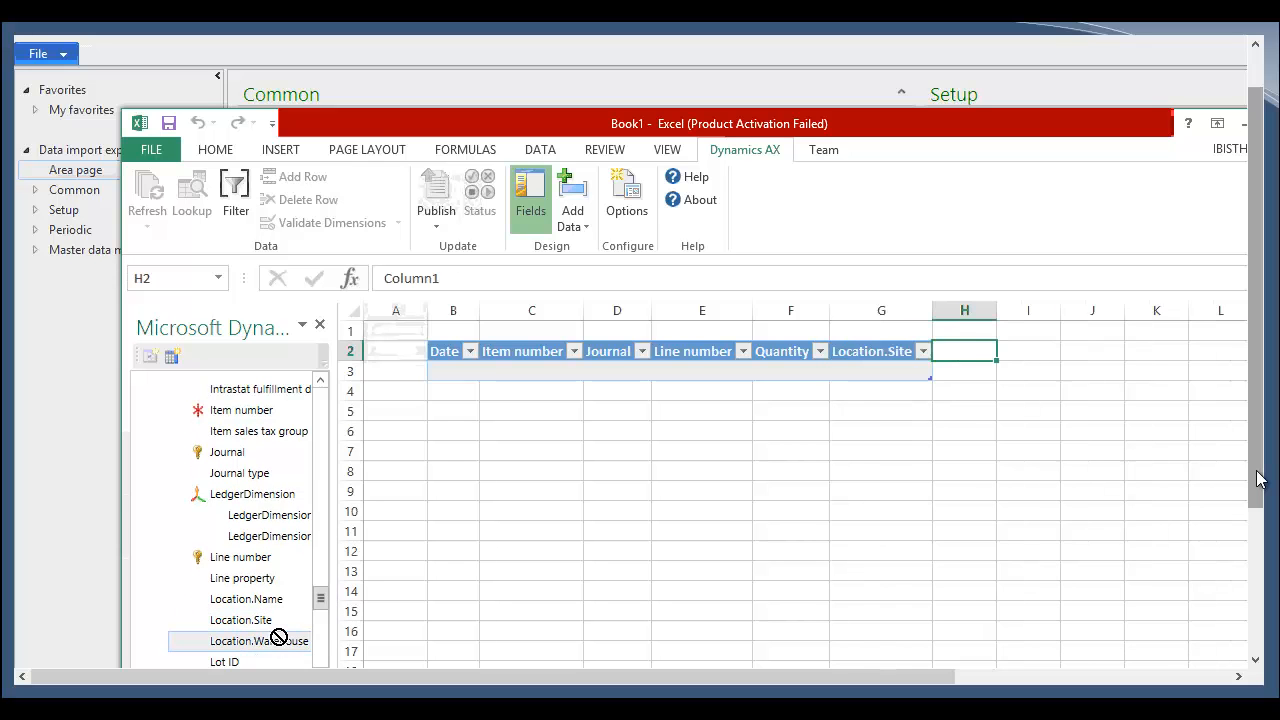
Step: Add the Cost price field from the Inventory journal lines fields and leave field design mode
{"action": "left_click", "coordinate": [324, 572]}
{"action": "left_click_drag", "start_coordinate": [331, 573], "coordinate": [358, 492]}
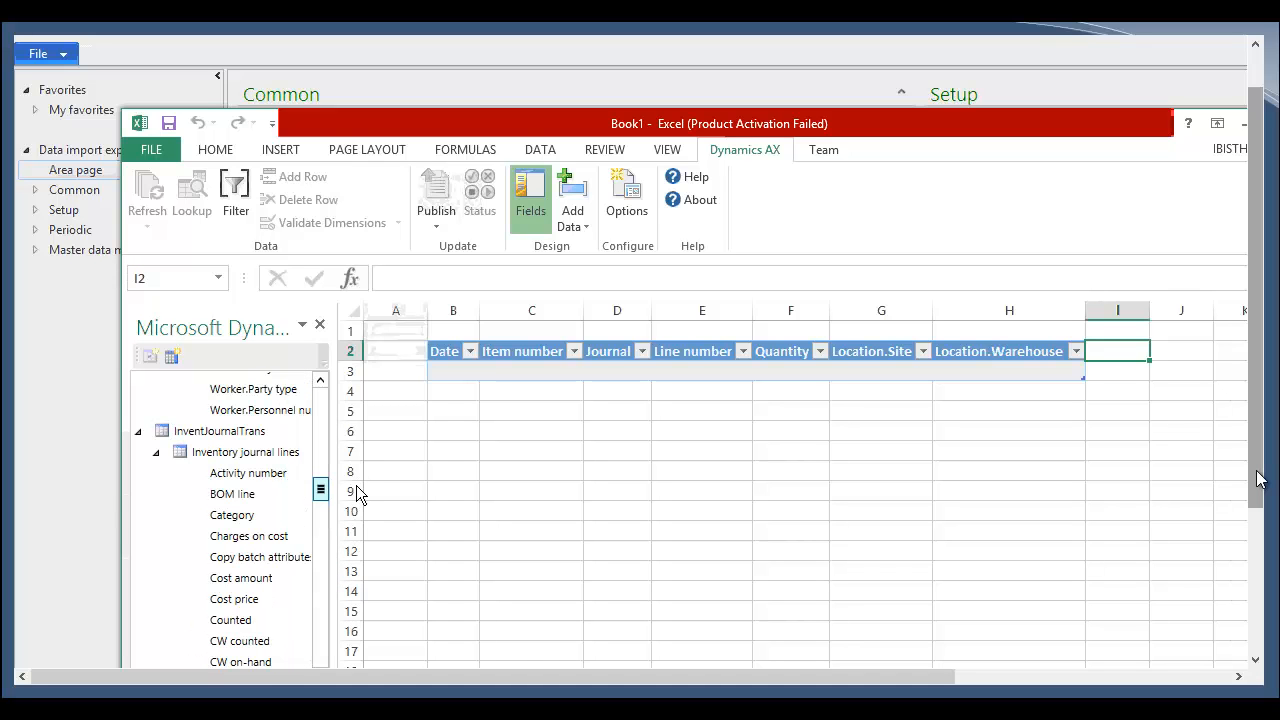
{"action": "double_click", "coordinate": [279, 600]}
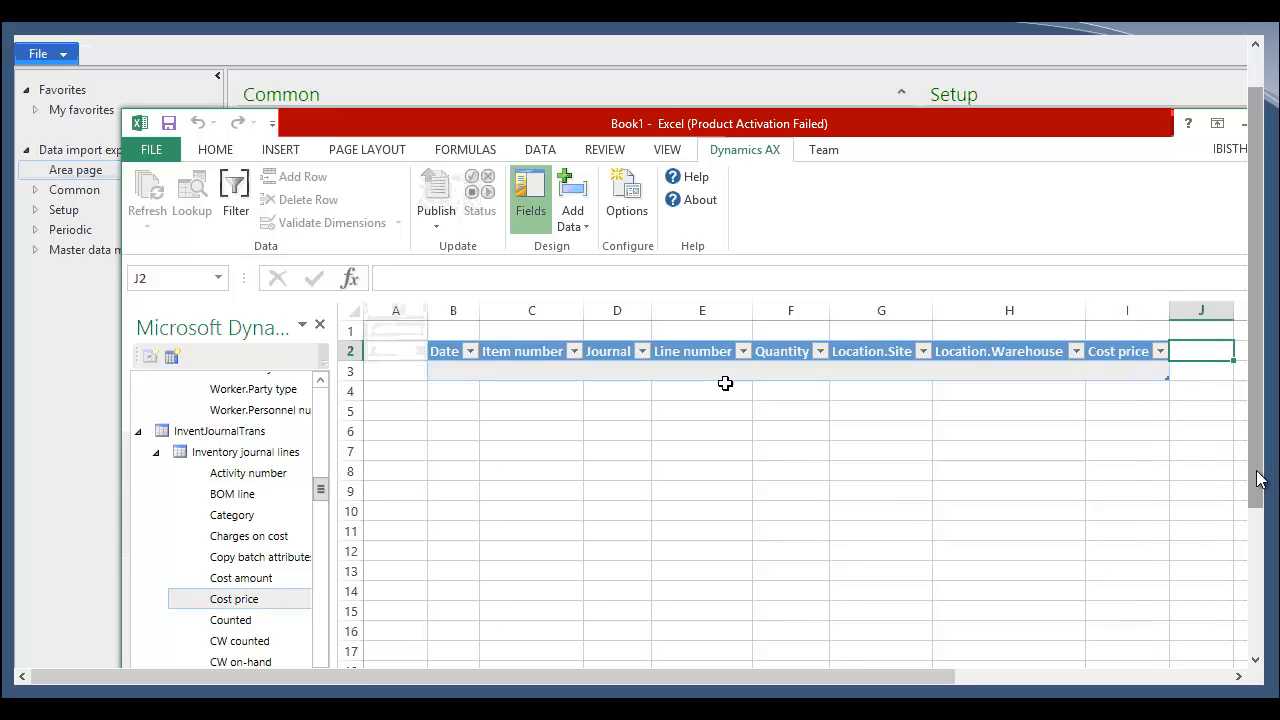
{"action": "left_click", "coordinate": [531, 212]}
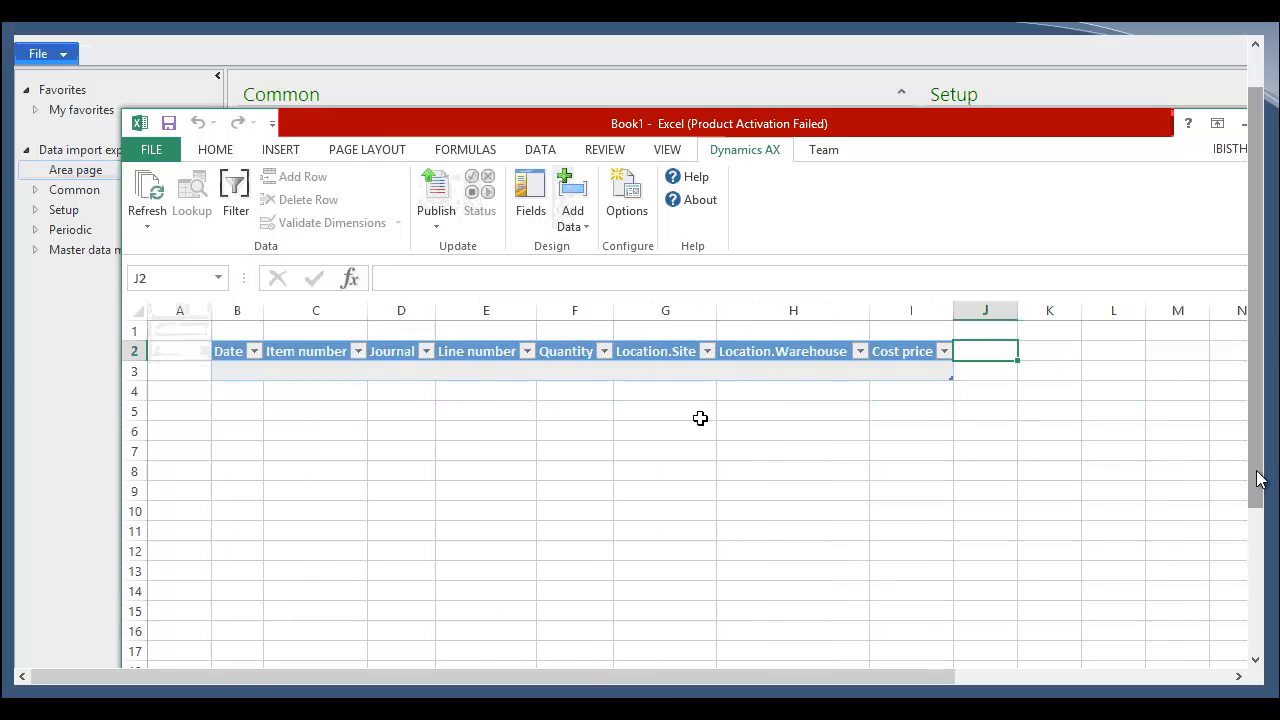
Step: Refresh the workbook to load the inventory journal line data from Dynamics AX
{"action": "left_click", "coordinate": [152, 198]}
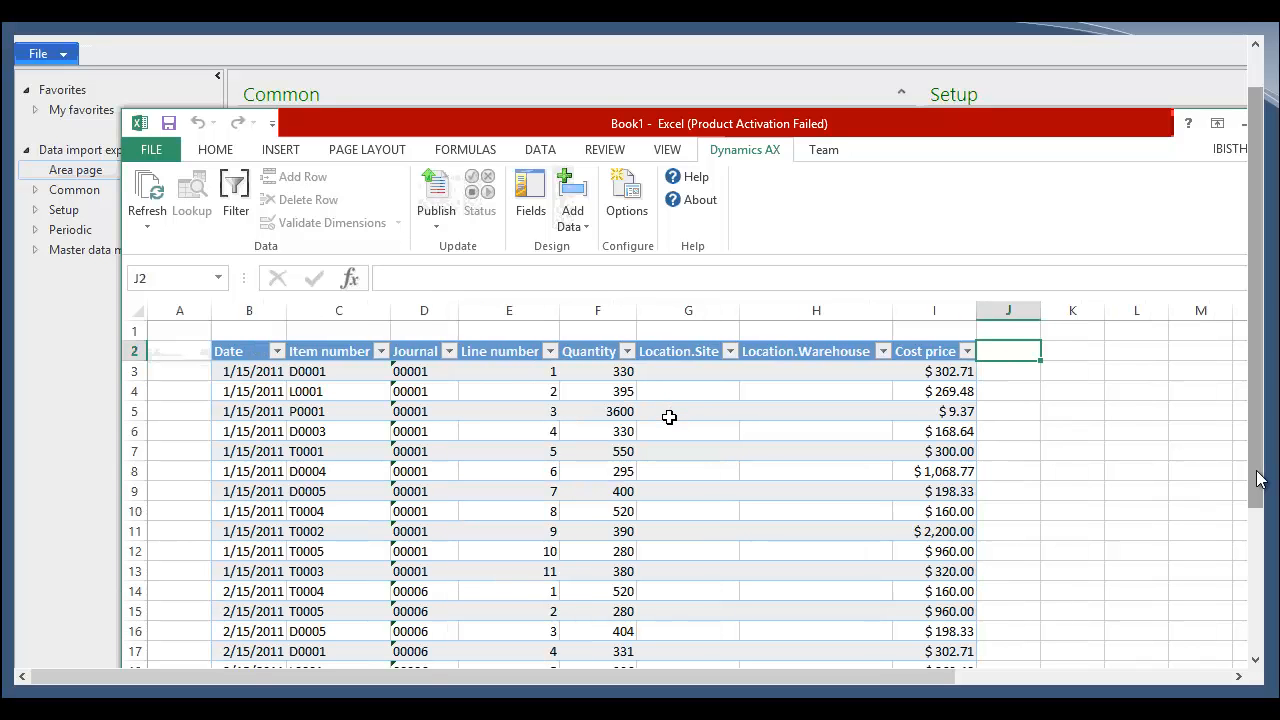
{"action": "scroll", "coordinate": [650, 425], "scroll_direction": "down", "scroll_amount": 2}
{"action": "scroll", "coordinate": [495, 414], "scroll_direction": "up", "scroll_amount": 2}
Step: Filter the Journal column to show only the JC-numbered journals, JC086 and JC880 onward
{"action": "left_click", "coordinate": [449, 351]}
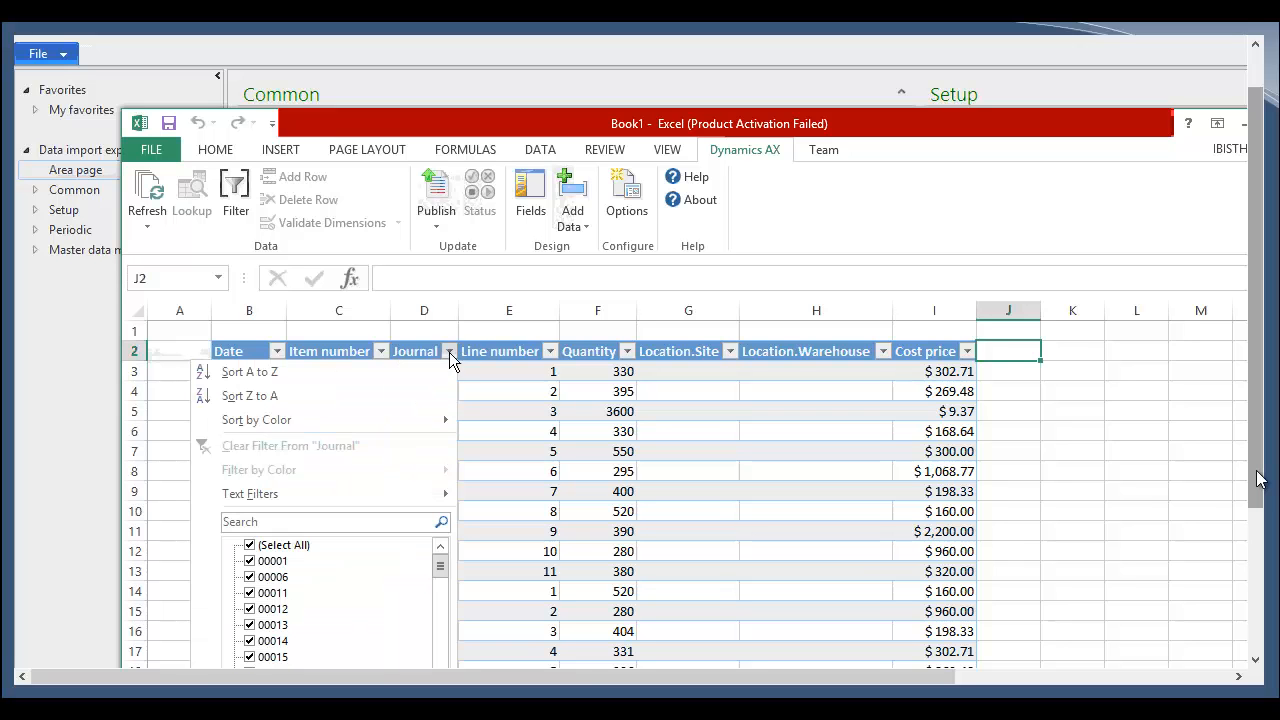
{"action": "left_click", "coordinate": [297, 545]}
{"action": "left_click_drag", "start_coordinate": [441, 568], "coordinate": [441, 650]}
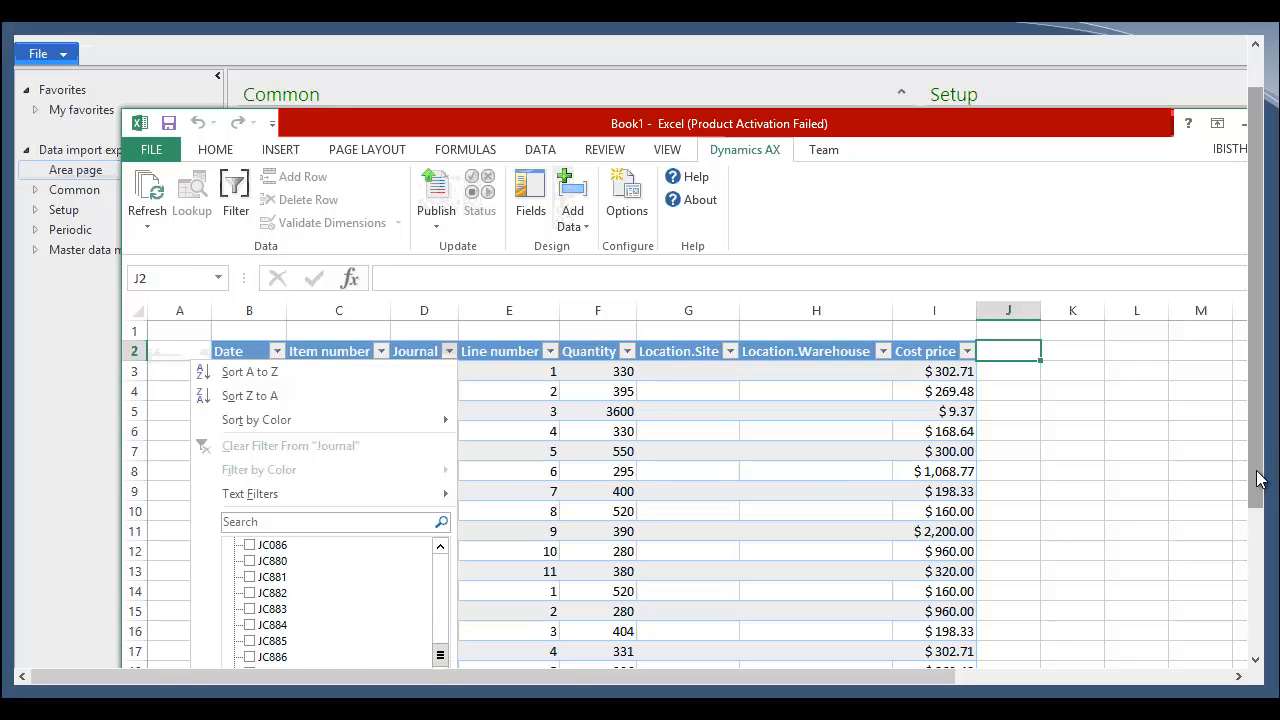
{"action": "left_click", "coordinate": [249, 657]}
{"action": "left_click", "coordinate": [249, 641]}
{"action": "left_click", "coordinate": [249, 625]}
{"action": "left_click", "coordinate": [249, 609]}
{"action": "left_click", "coordinate": [249, 593]}
{"action": "left_click", "coordinate": [249, 577]}
{"action": "left_click", "coordinate": [249, 545]}
{"action": "left_click", "coordinate": [249, 561]}
{"action": "left_click", "coordinate": [249, 667]}
{"action": "scroll", "coordinate": [320, 660], "scroll_direction": "down", "scroll_amount": 3}
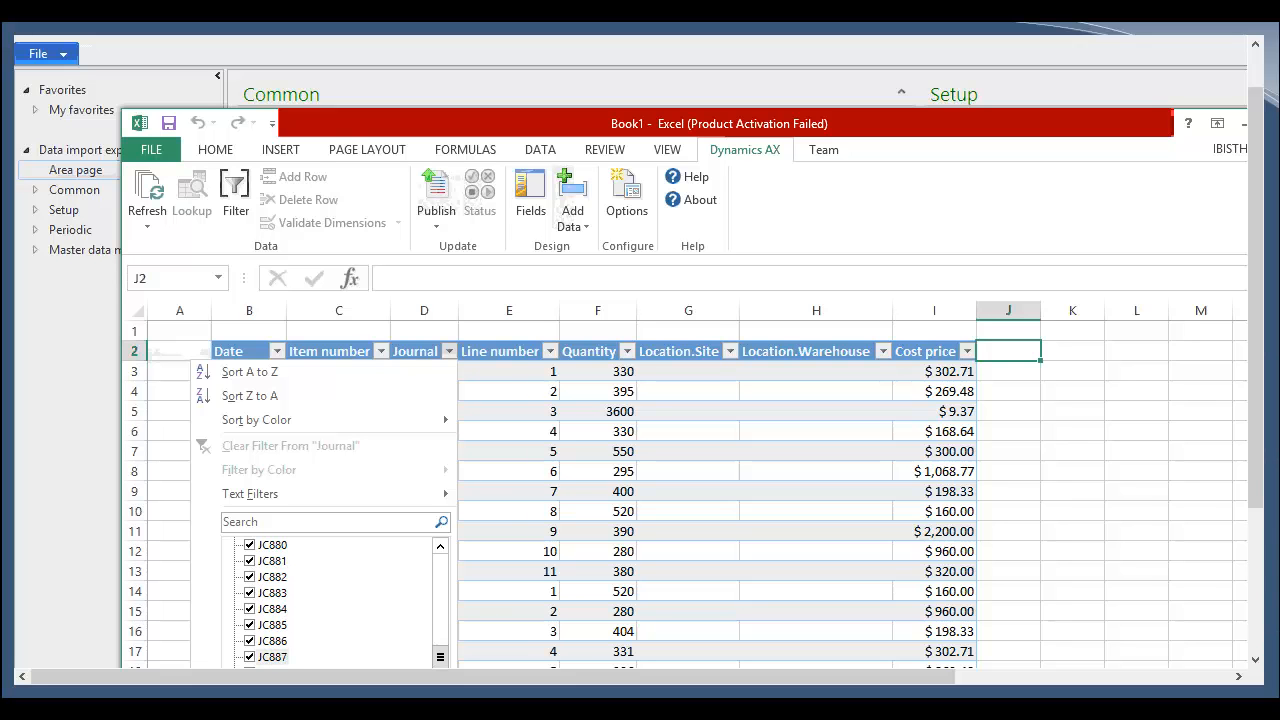
{"action": "left_click", "coordinate": [249, 641]}
{"action": "left_click", "coordinate": [343, 700]}
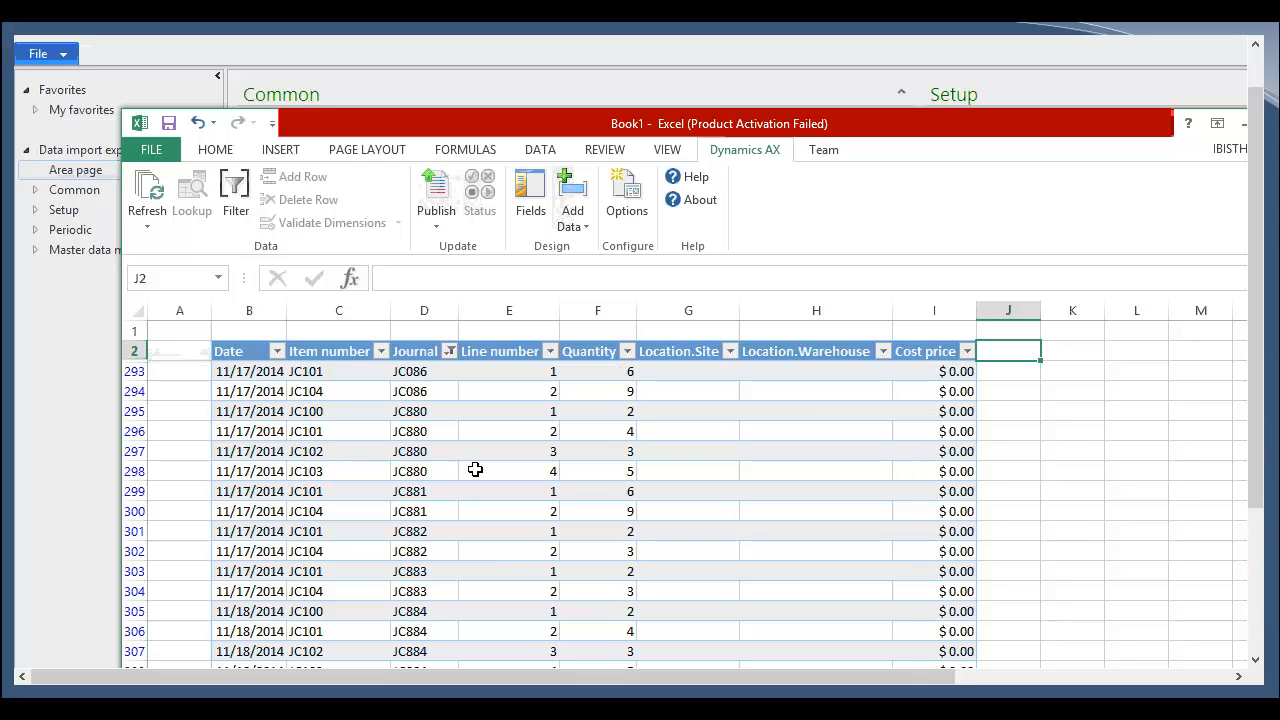
Step: Set the quantity of journal JC884 line 1 to 4 and line 2 to 6
{"action": "left_click", "coordinate": [614, 539]}
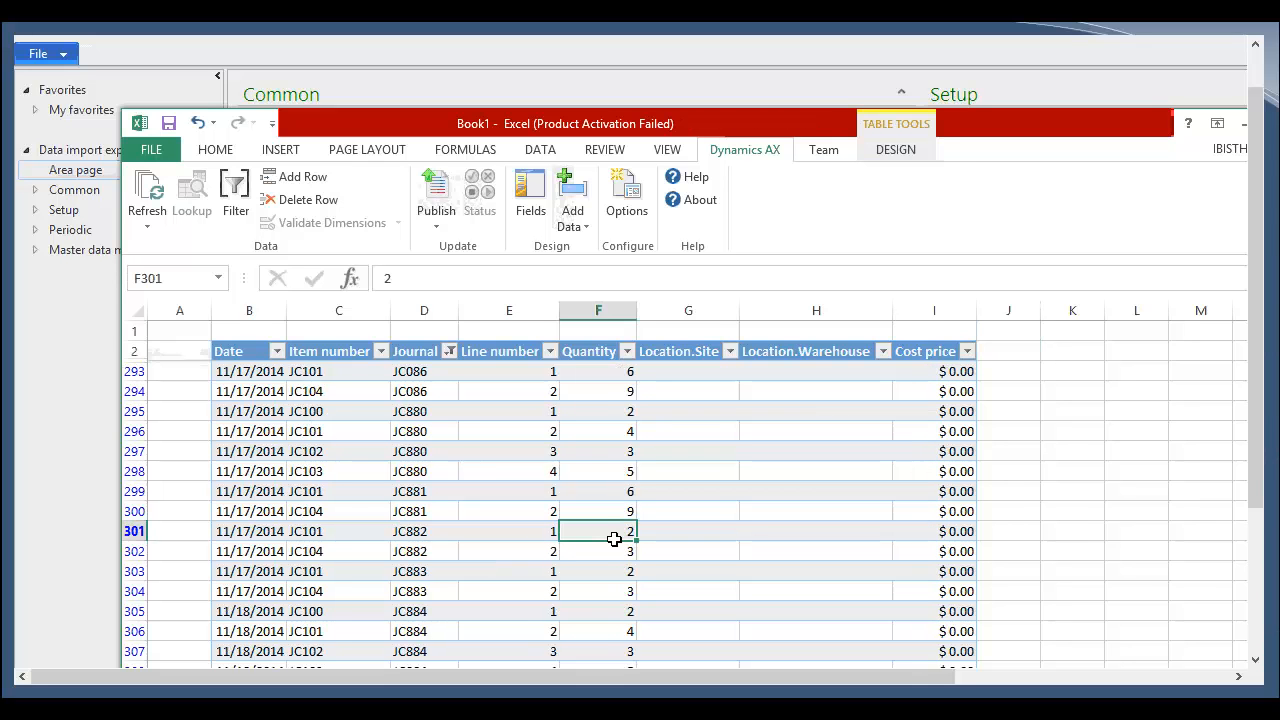
{"action": "scroll", "coordinate": [614, 539], "scroll_direction": "down", "scroll_amount": 1}
{"action": "left_click", "coordinate": [620, 575]}
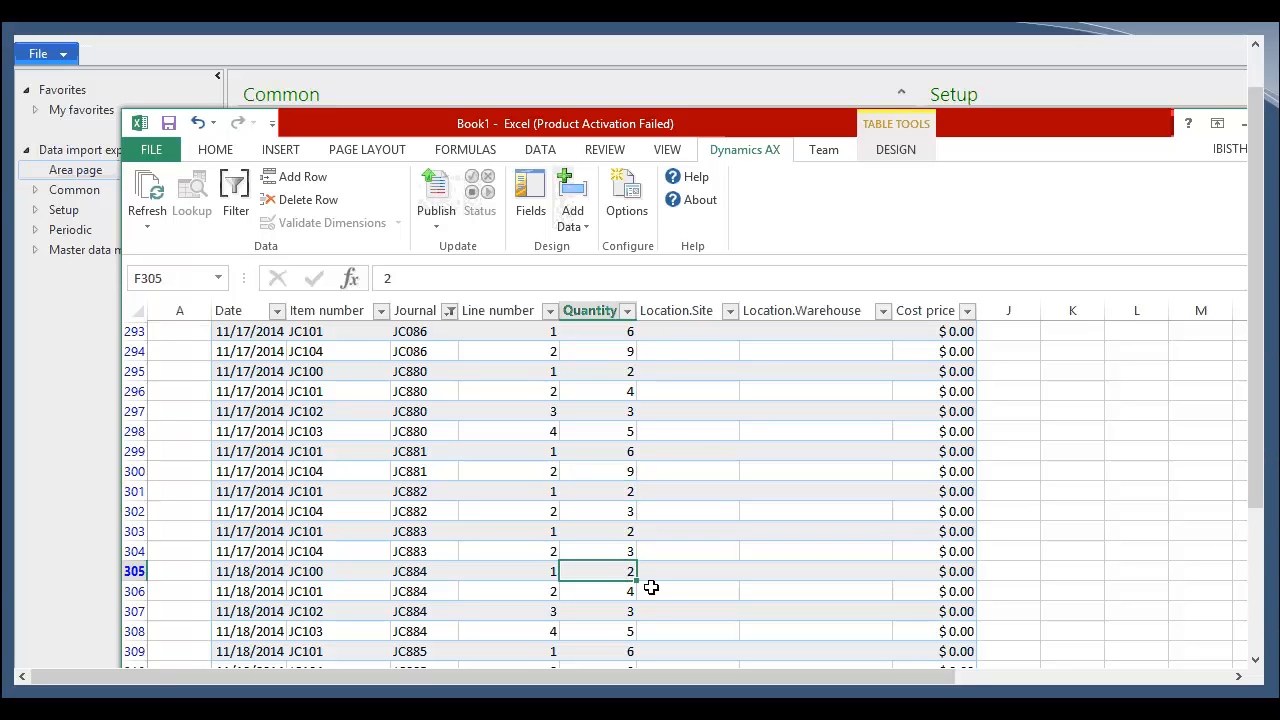
{"action": "type", "text": "4"}
{"action": "key", "text": "Return"}
{"action": "type", "text": "6"}
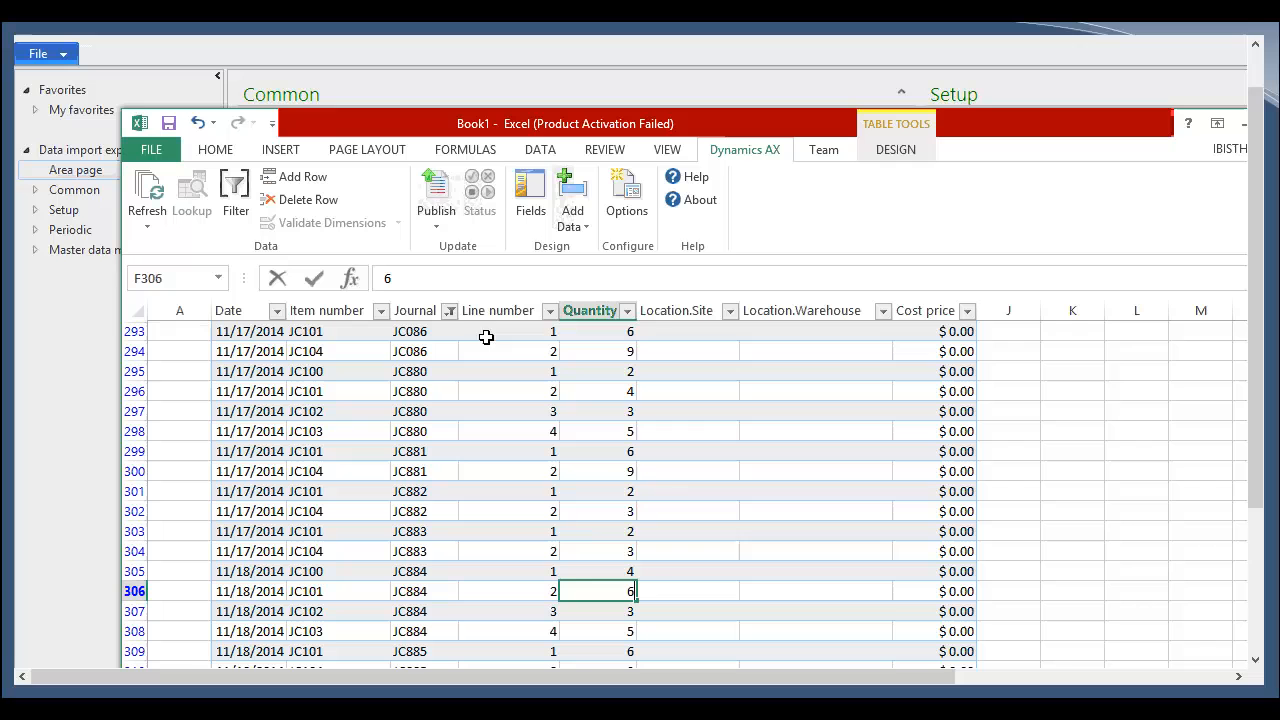
Step: Publish the changed journal lines to Dynamics AX, leaving cell edit mode before publishing
{"action": "left_click", "coordinate": [437, 184]}
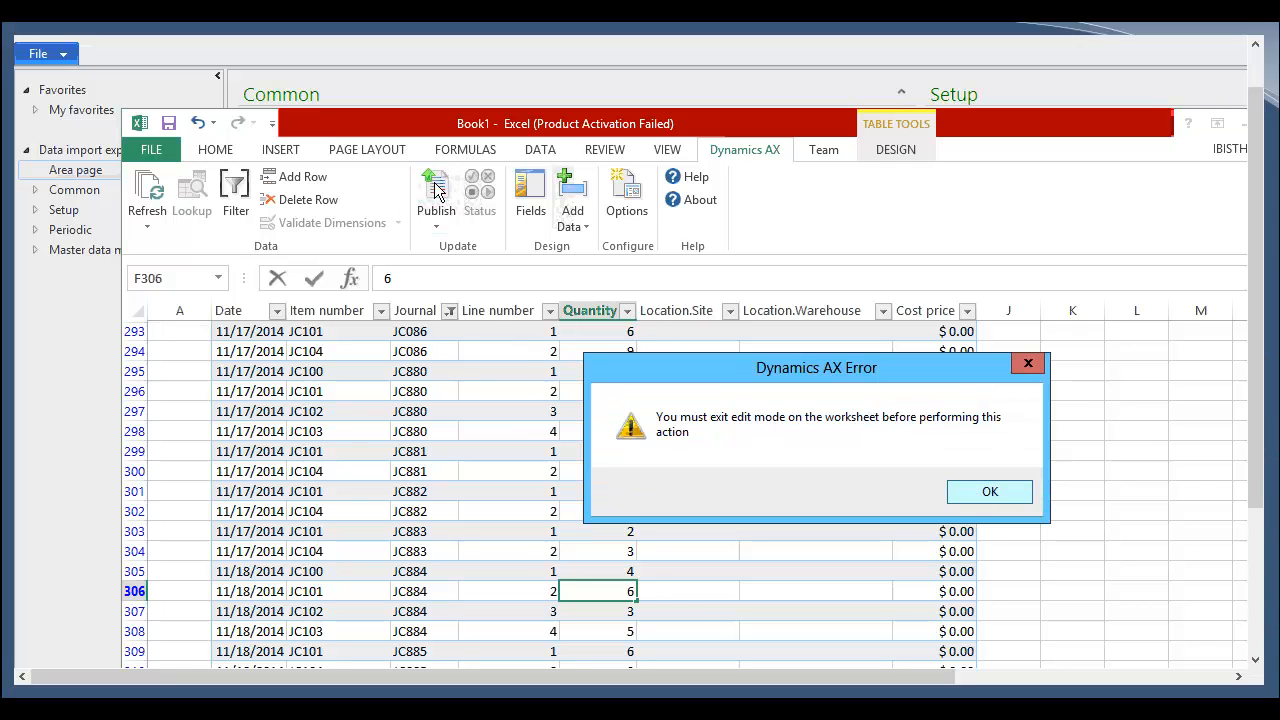
{"action": "left_click", "coordinate": [985, 495]}
{"action": "left_click", "coordinate": [1064, 456]}
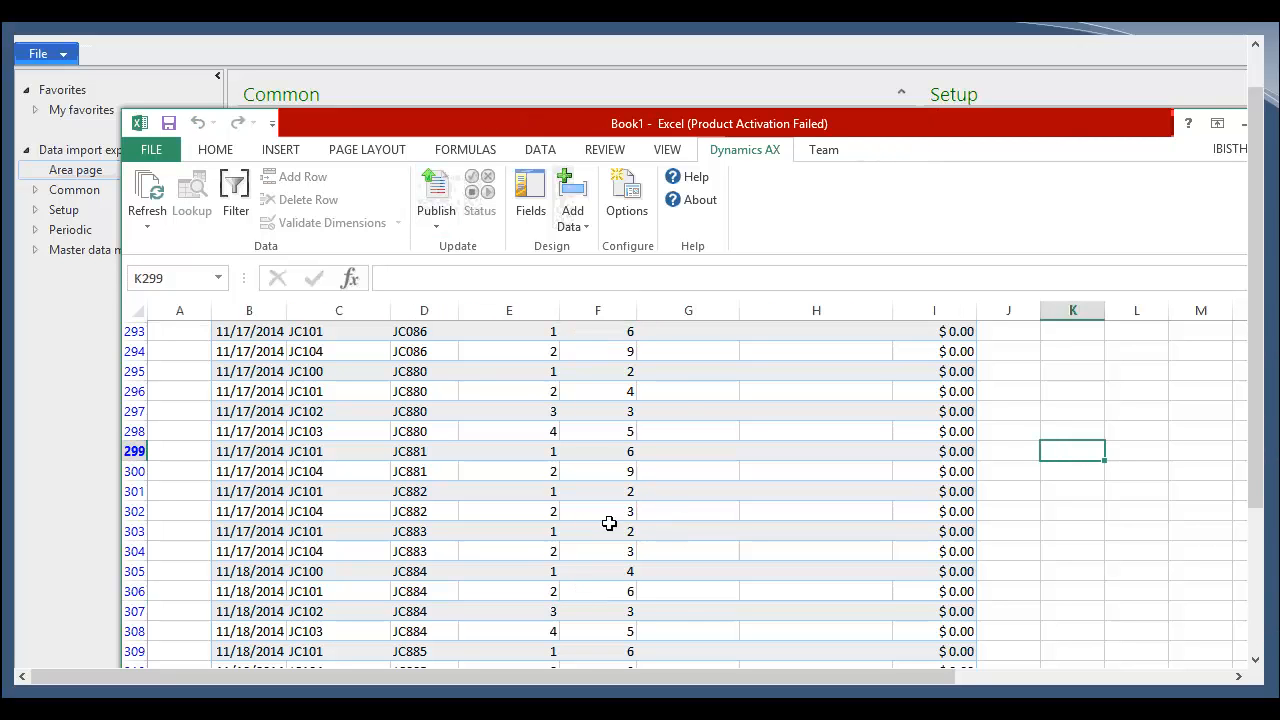
{"action": "left_click", "coordinate": [432, 195]}
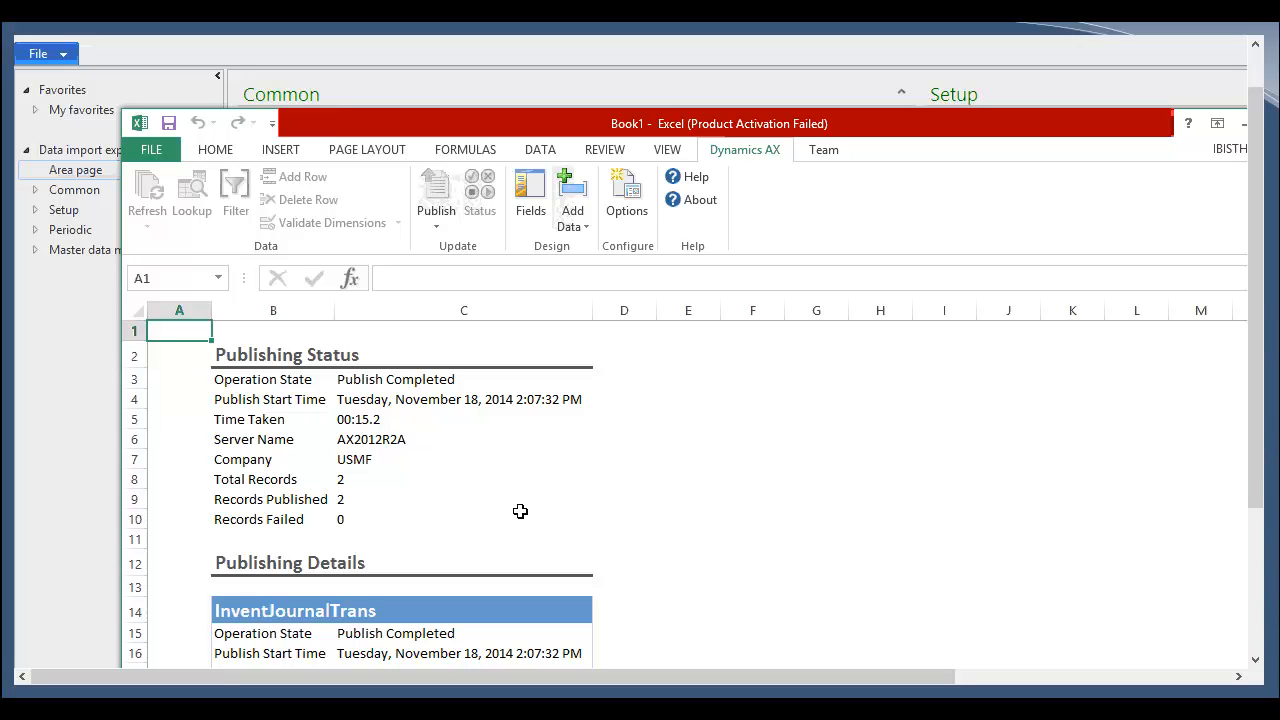
Step: Review the publishing status sheet, then the journal header and journal lines sheets
{"action": "left_click", "coordinate": [347, 497]}
{"action": "left_click", "coordinate": [368, 518]}
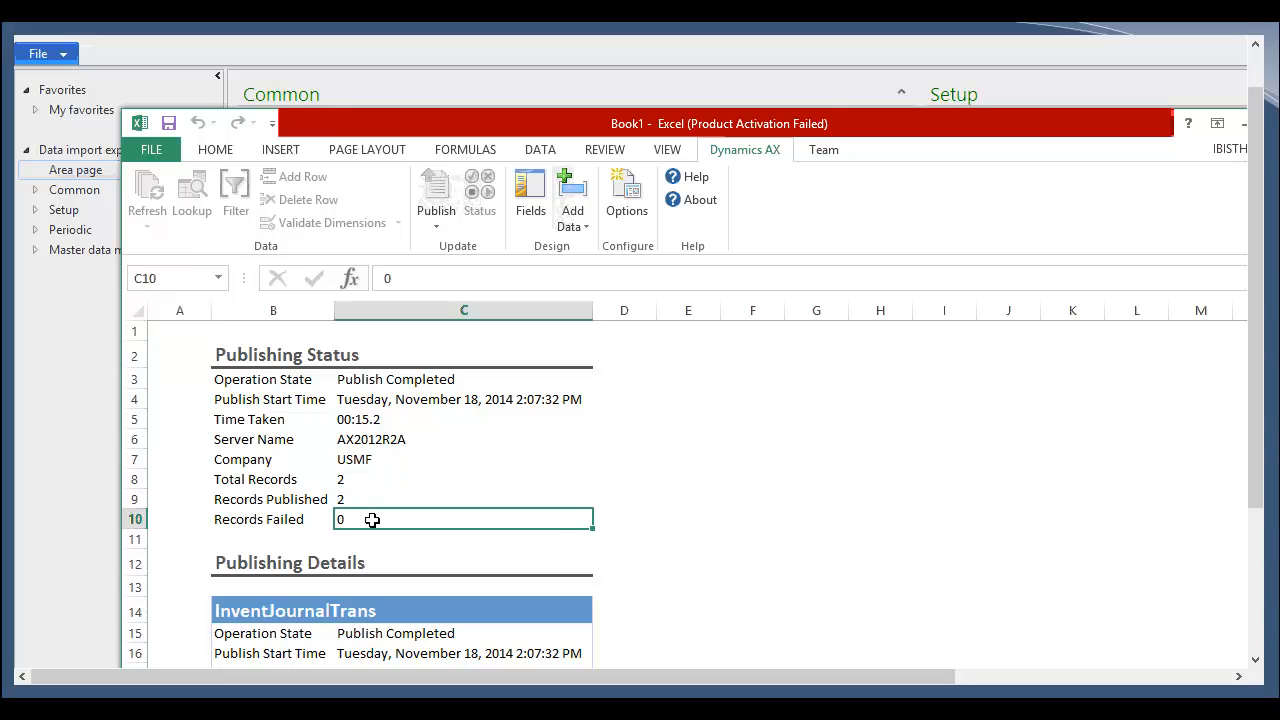
{"action": "scroll", "coordinate": [369, 469], "scroll_direction": "down", "scroll_amount": 1}
{"action": "left_click", "coordinate": [382, 431]}
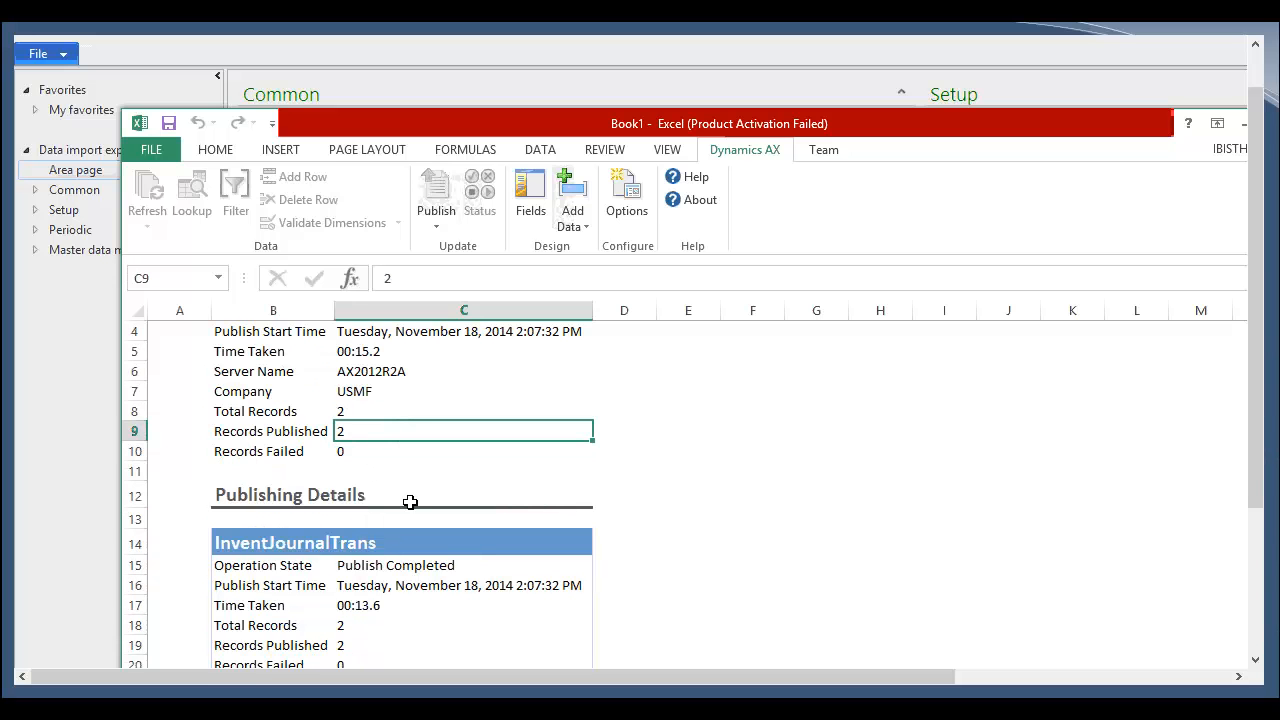
{"action": "scroll", "coordinate": [410, 502], "scroll_direction": "down", "scroll_amount": 5}
{"action": "key", "text": "ctrl+Page_Up"}
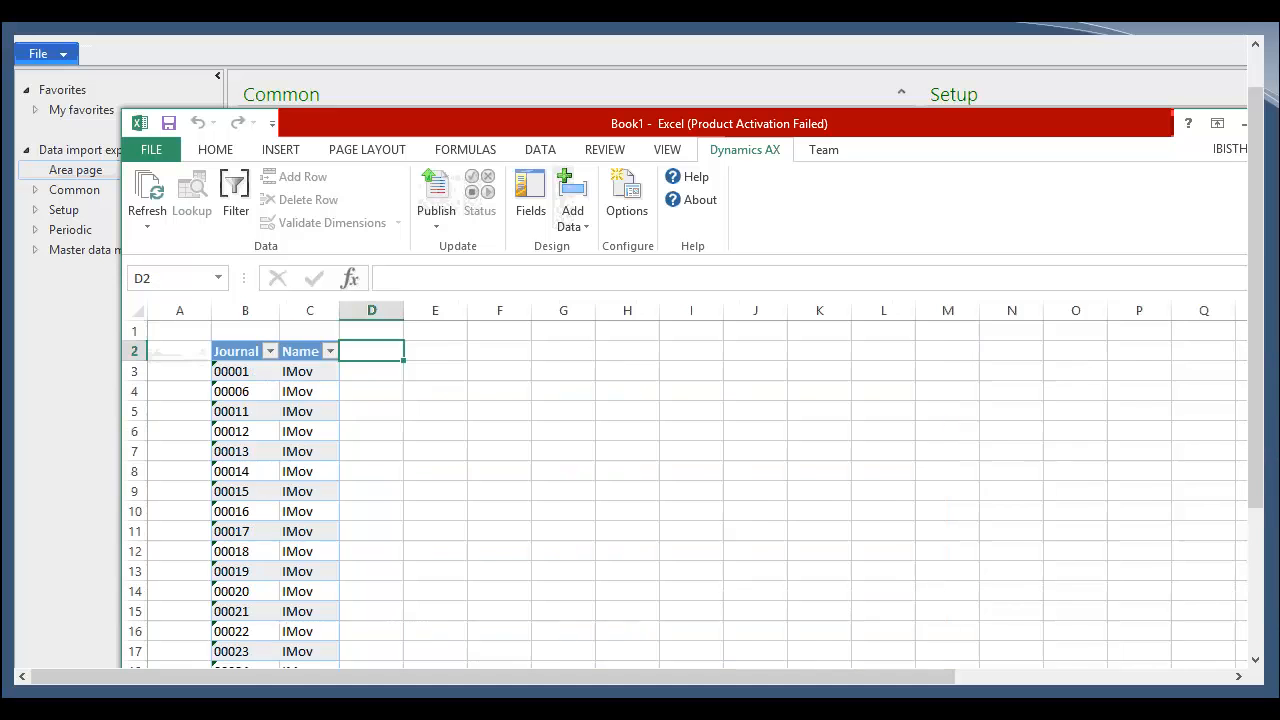
{"action": "key", "text": "ctrl+Page_Down"}
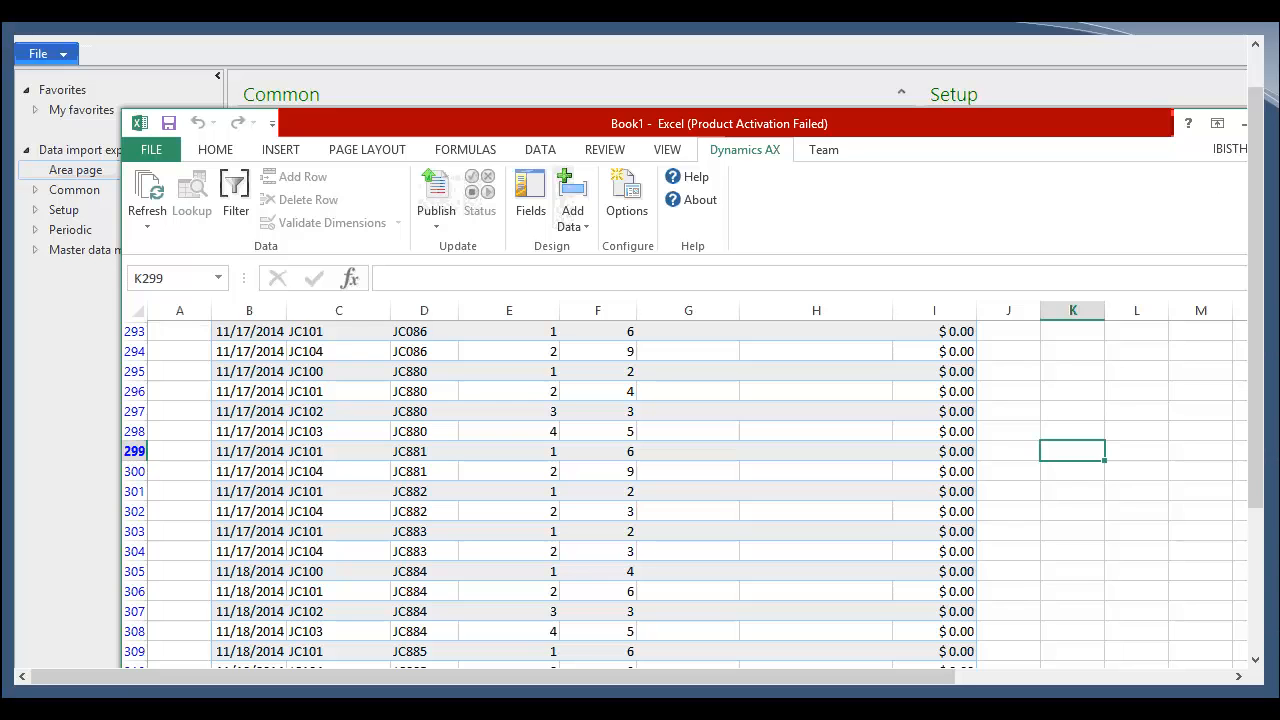
Step: Minimize the workbook and open the Inventory management area page in Dynamics AX
{"action": "left_click", "coordinate": [1244, 123]}
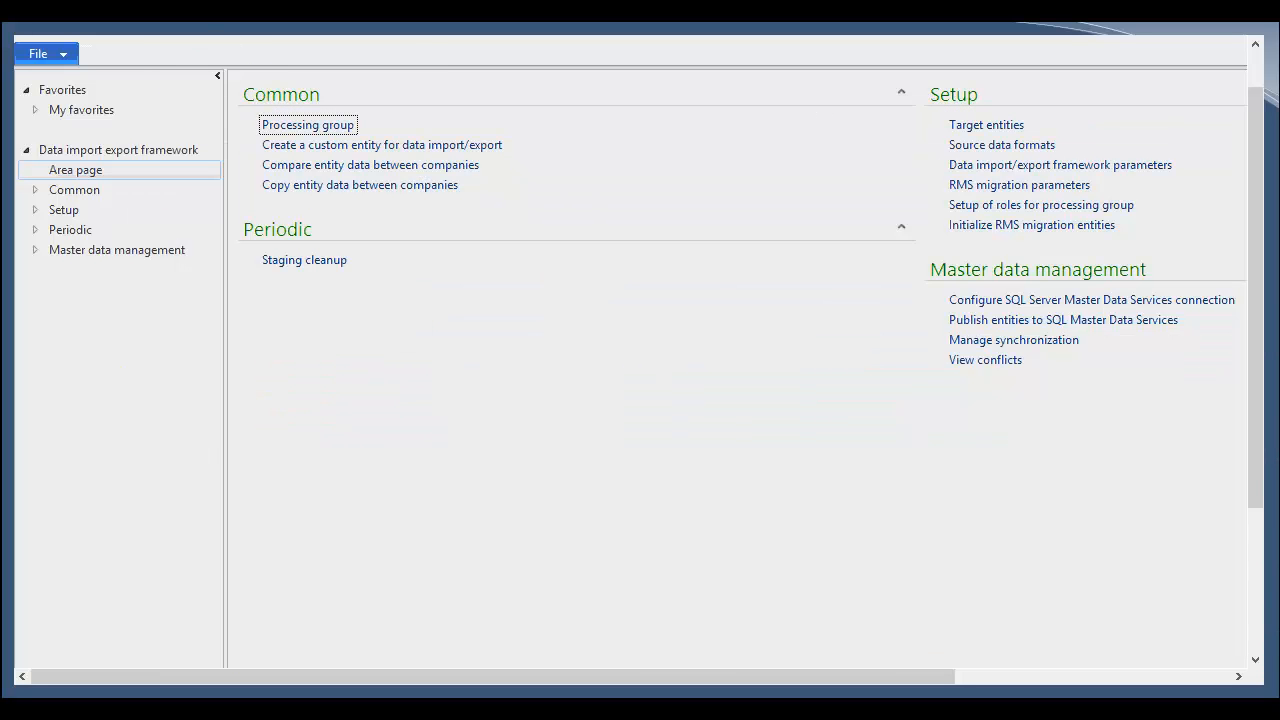
{"action": "left_click", "coordinate": [165, 29]}
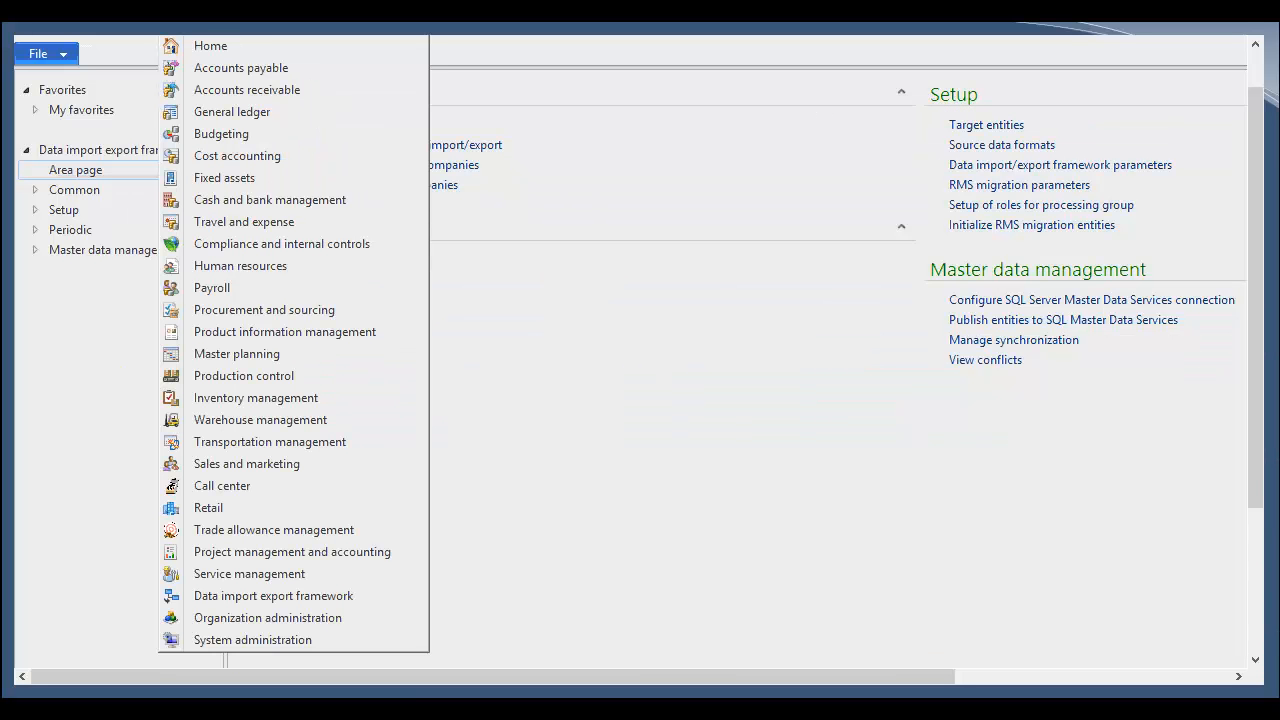
{"action": "left_click", "coordinate": [284, 394]}
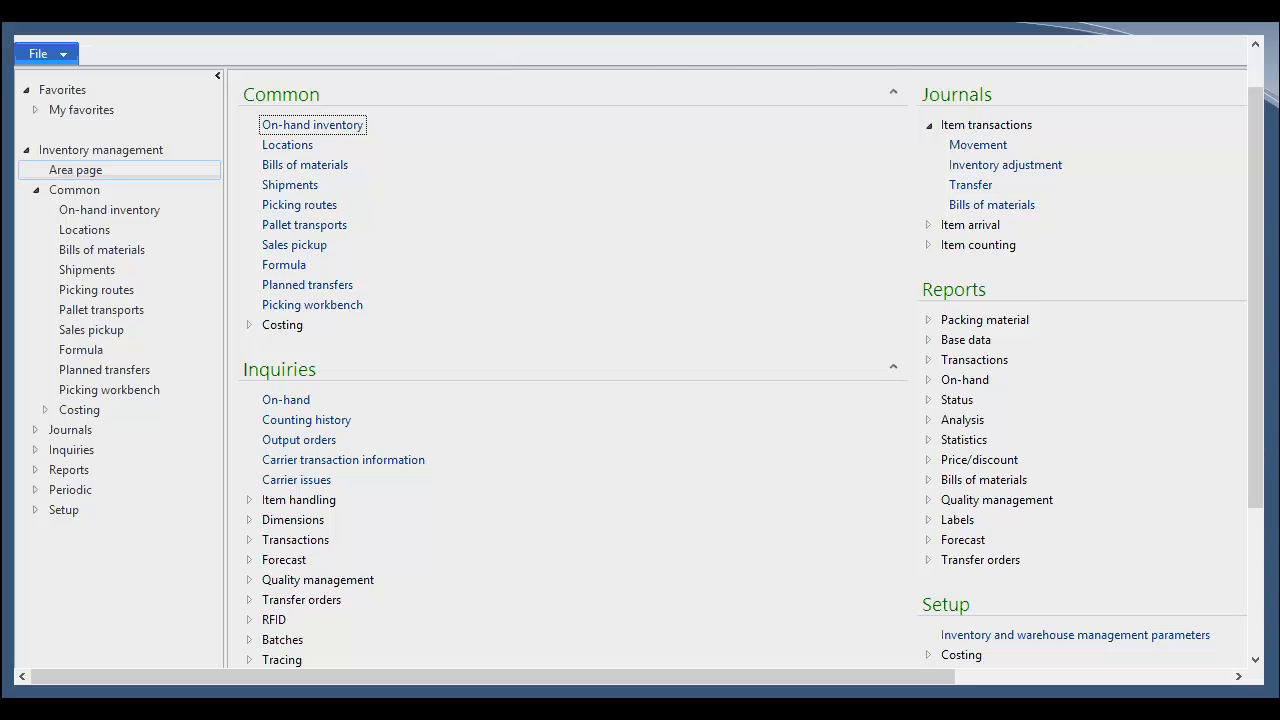
Step: Switch to the Data Migration Tools Dynamics AX.pptx presentation
{"action": "left_click", "coordinate": [688, 30]}
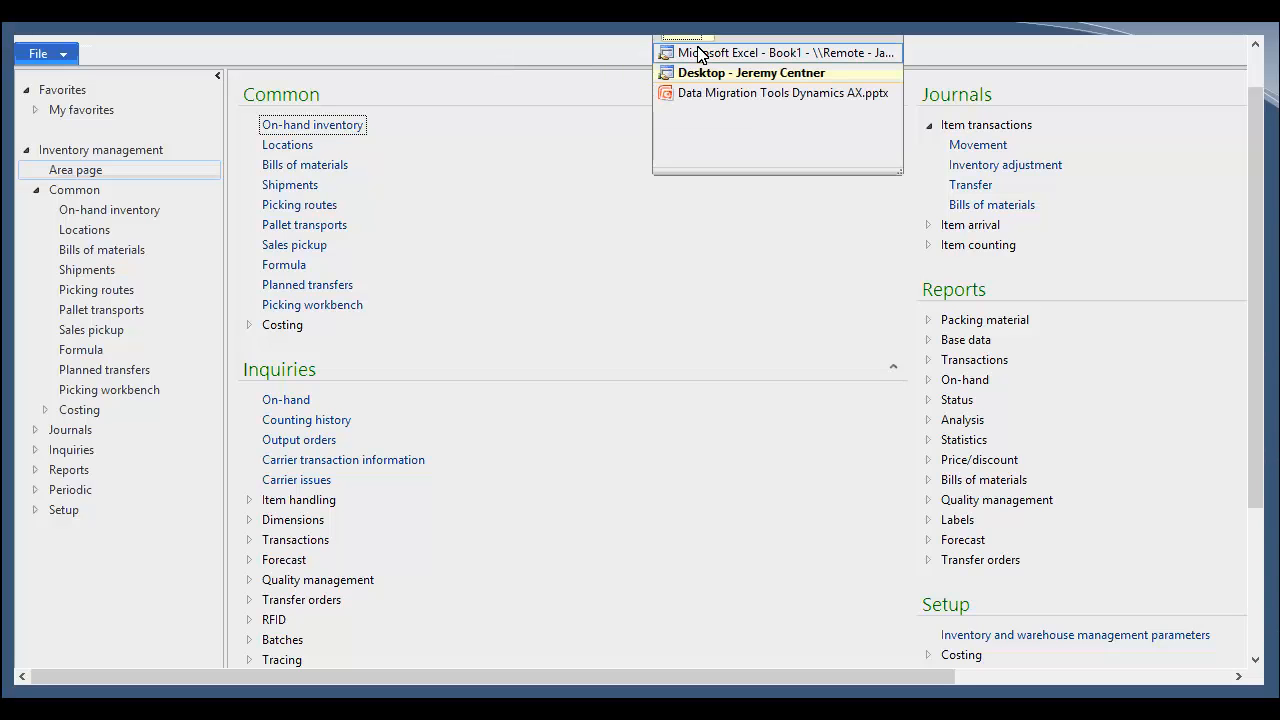
{"action": "left_click", "coordinate": [718, 93]}
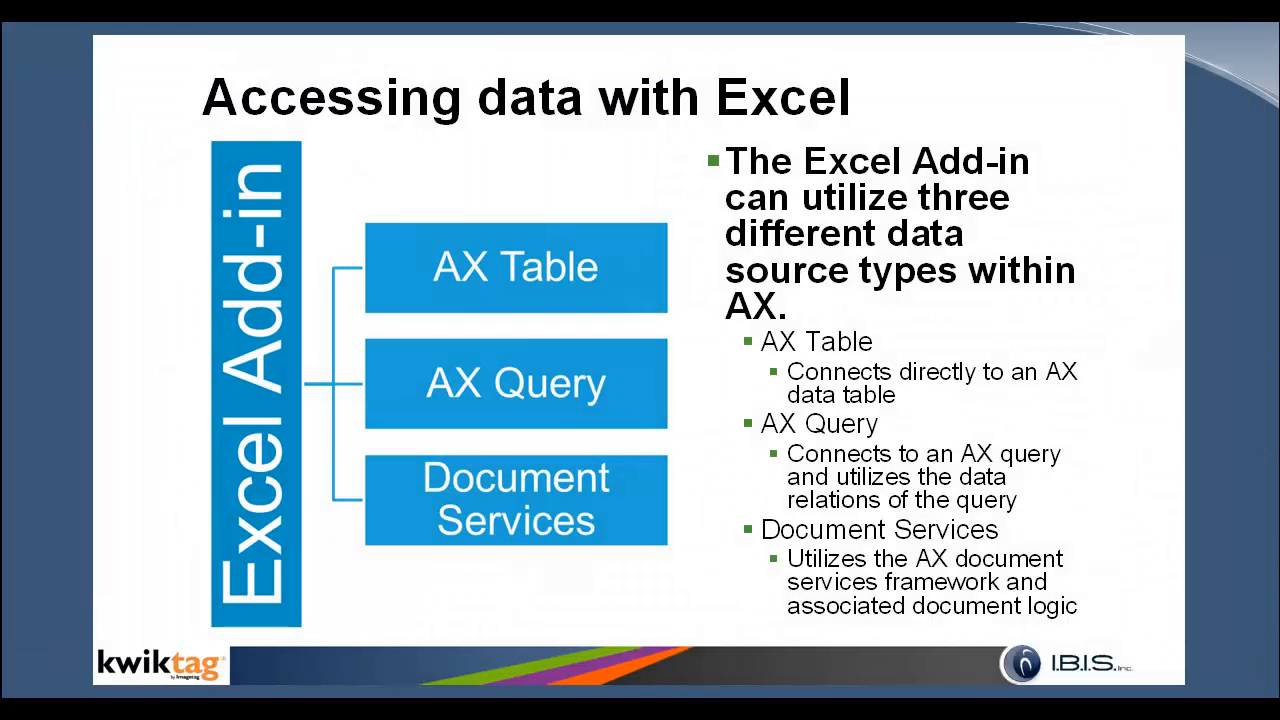